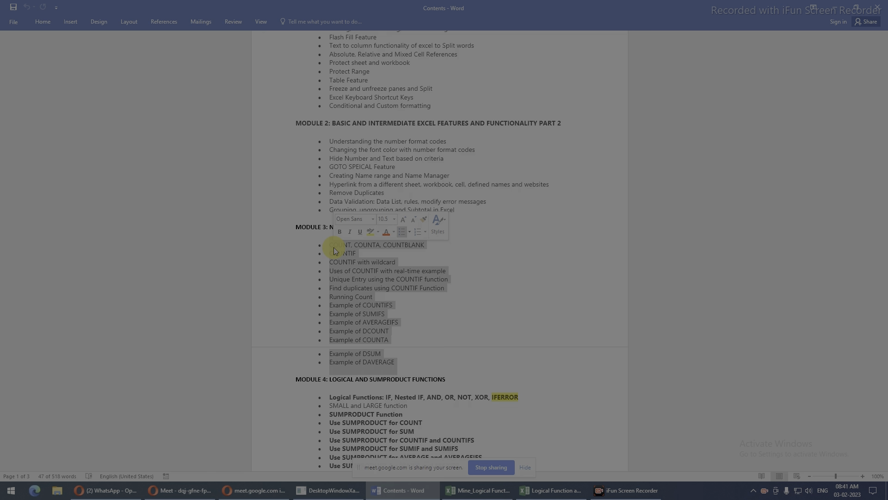
Switch from the Word document to the Logical Function and SUMPRODUCT workbook in Excel.
{"action": "left_click", "coordinate": [837, 8]}
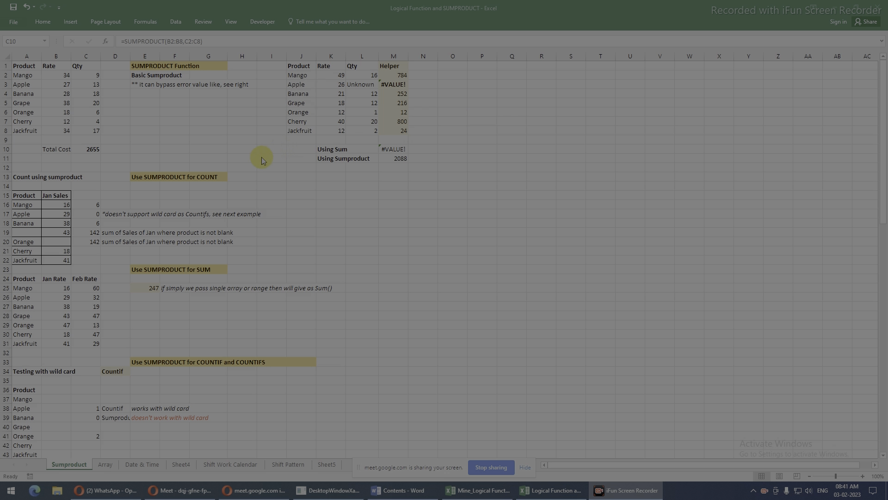
{"action": "left_click", "coordinate": [154, 109]}
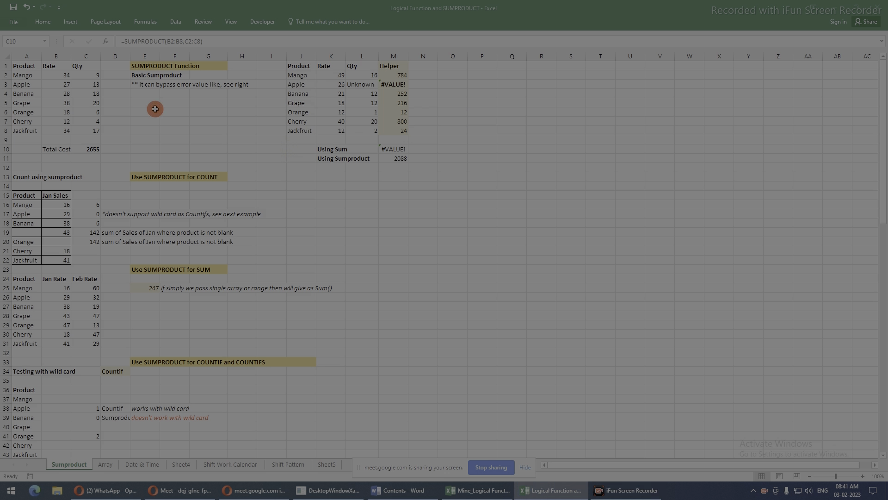
{"action": "left_click", "coordinate": [153, 108]}
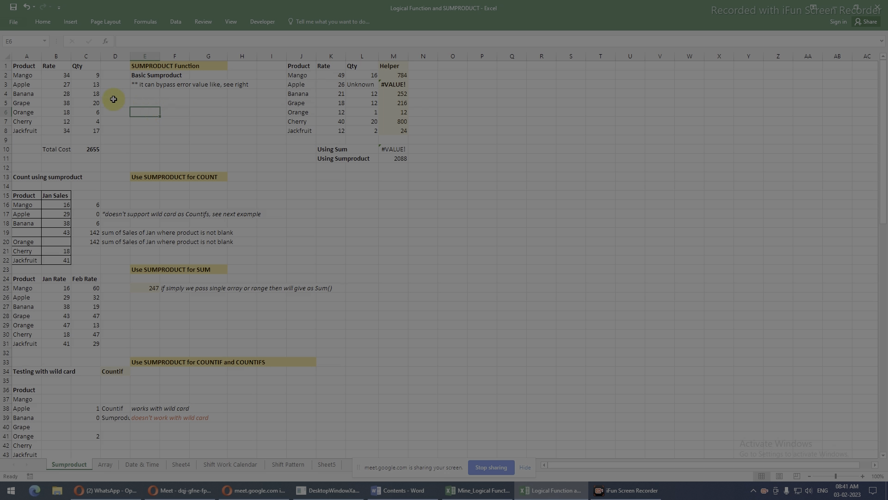
Examine the first Product, Rate and Qty table, its total cost cell, and the formulas in B2 and C2.
{"action": "left_click_drag", "start_coordinate": [25, 74], "coordinate": [90, 129]}
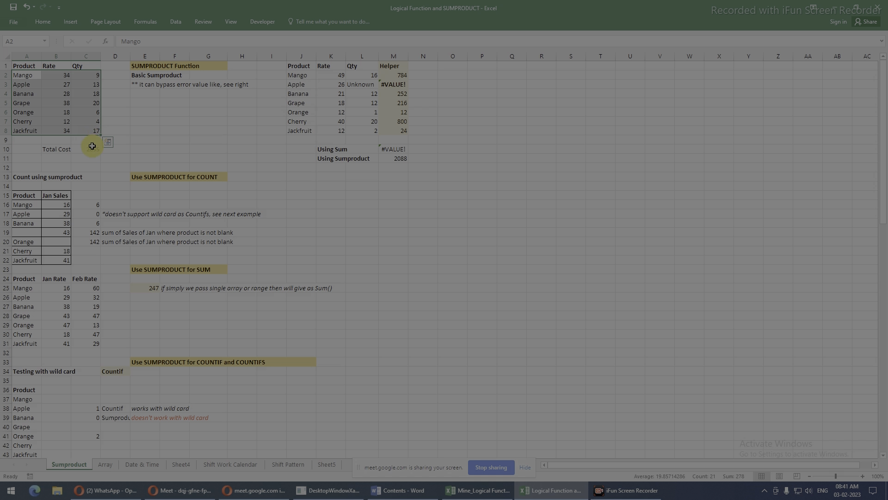
{"action": "left_click", "coordinate": [91, 147]}
{"action": "left_click", "coordinate": [122, 120]}
{"action": "left_click", "coordinate": [29, 68]}
{"action": "left_click_drag", "start_coordinate": [30, 68], "coordinate": [80, 128]}
{"action": "left_click", "coordinate": [20, 69]}
{"action": "left_click", "coordinate": [50, 74]}
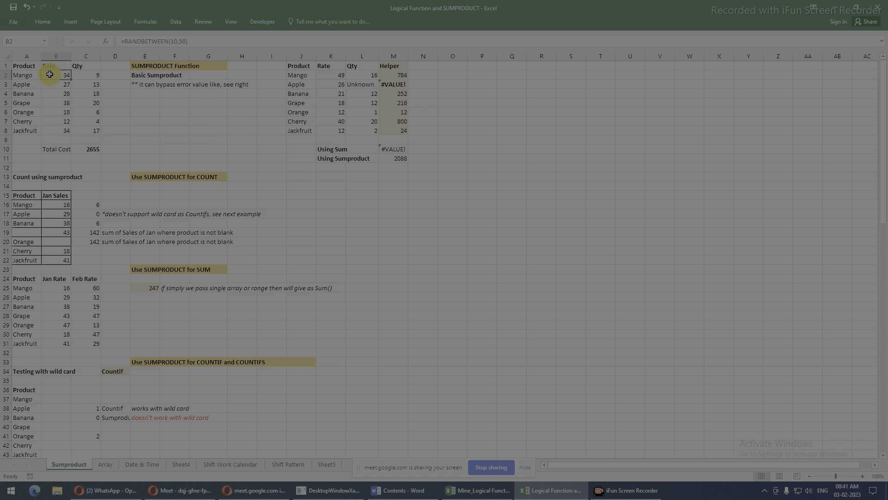
{"action": "left_click", "coordinate": [82, 75]}
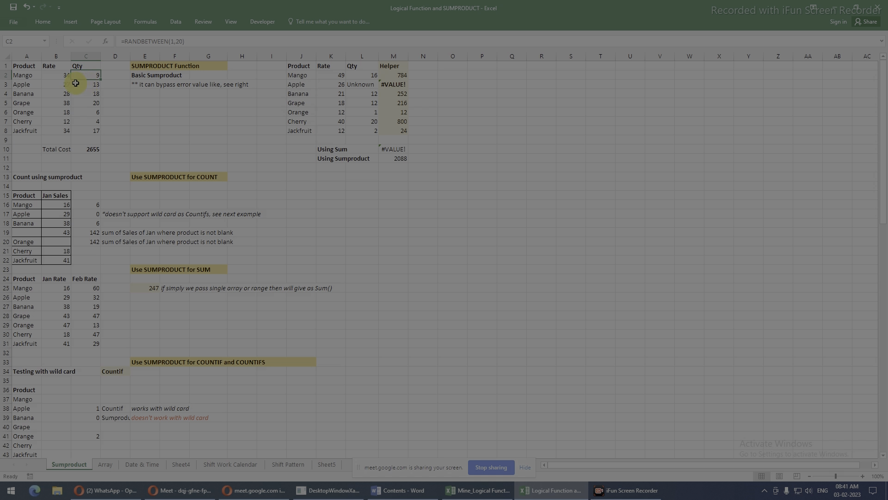
{"action": "left_click", "coordinate": [211, 41]}
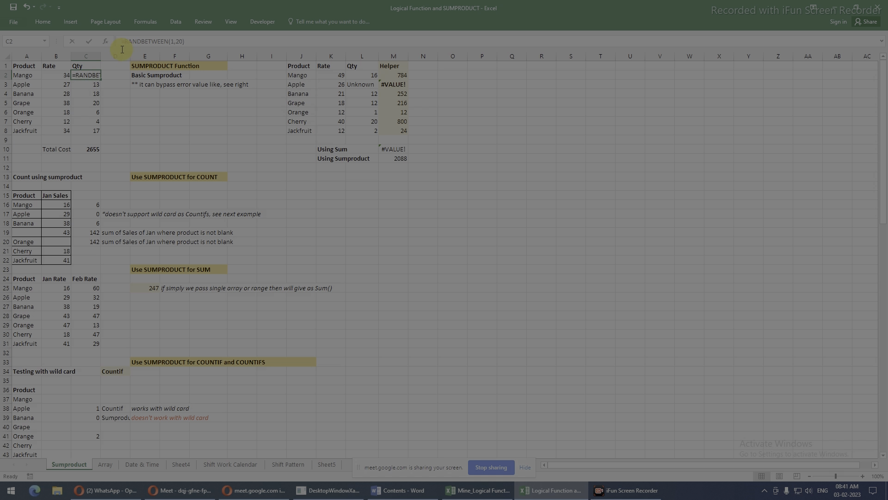
{"action": "key", "text": "Escape"}
Replace the formulas in the first table's Rate and Qty cells B2:C8 with static values using Paste Special.
{"action": "left_click_drag", "start_coordinate": [54, 75], "coordinate": [89, 128]}
{"action": "key", "text": "ctrl+c"}
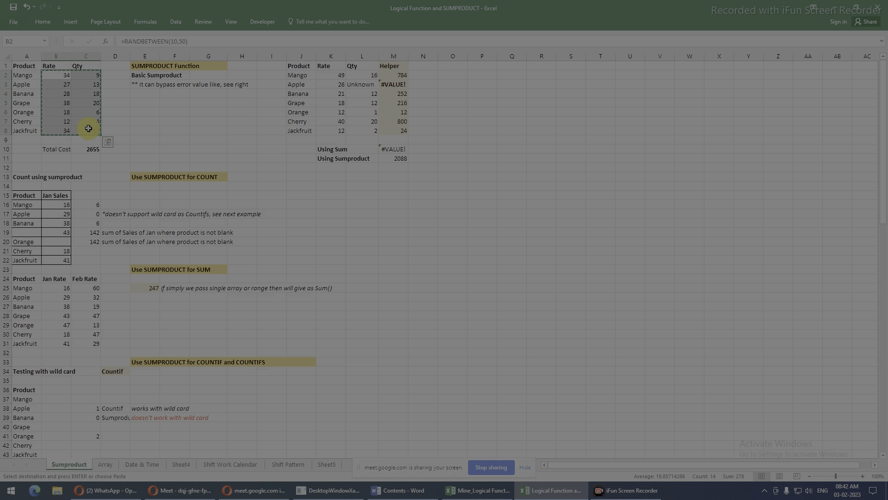
{"action": "key", "text": "ctrl+alt+v"}
{"action": "key", "text": "v"}
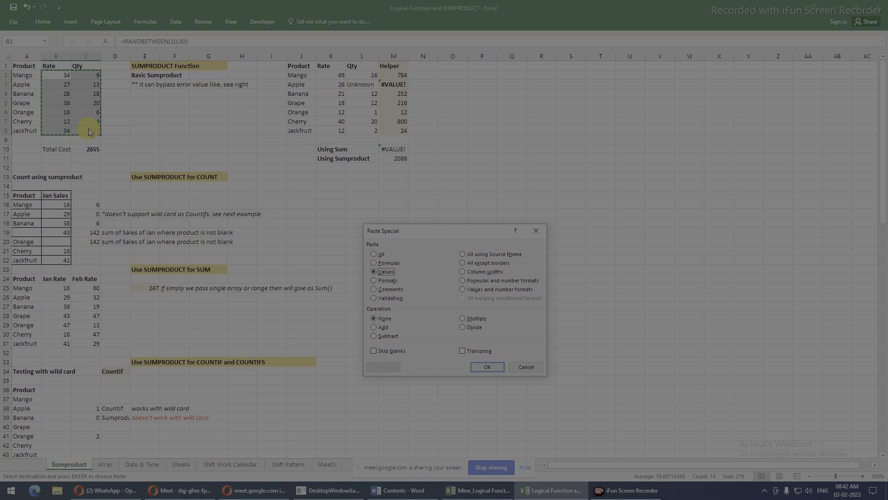
{"action": "key", "text": "Return"}
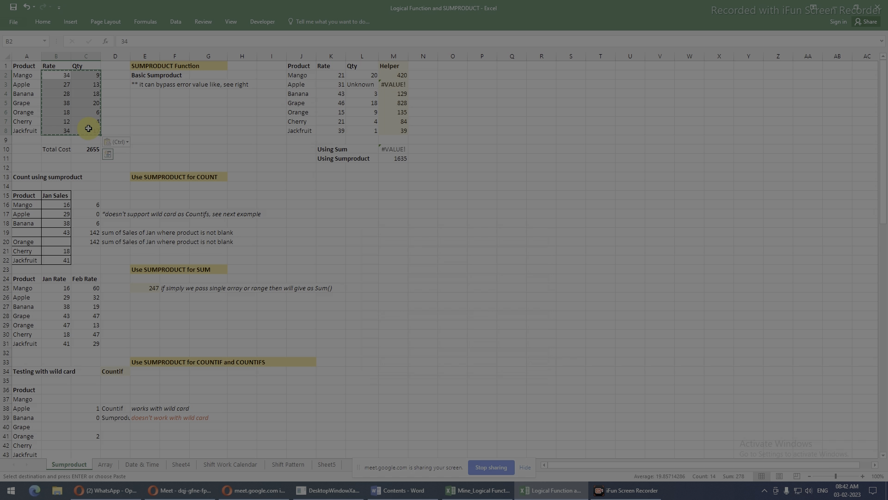
{"action": "left_click", "coordinate": [202, 134]}
Convert the second table's Rate and Qty cells K2:L8 from formulas to static values using Paste Special.
{"action": "left_click_drag", "start_coordinate": [336, 75], "coordinate": [357, 129]}
{"action": "left_click", "coordinate": [361, 85]}
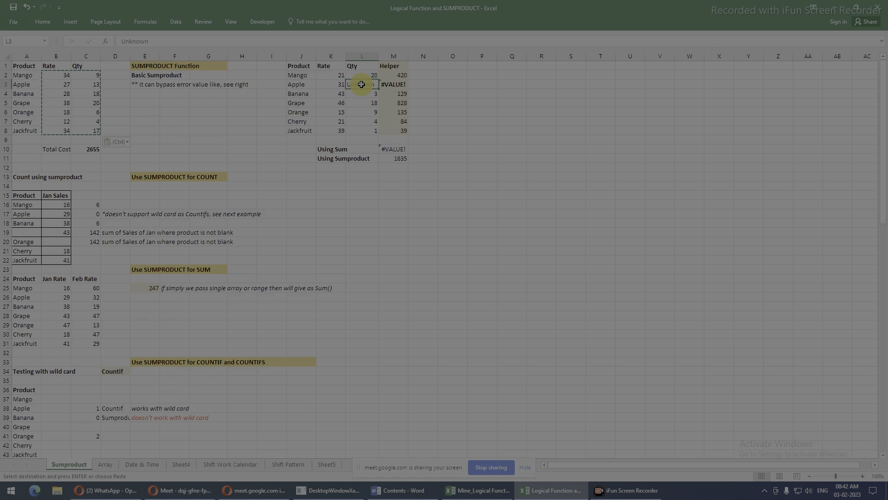
{"action": "left_click_drag", "start_coordinate": [341, 76], "coordinate": [367, 125]}
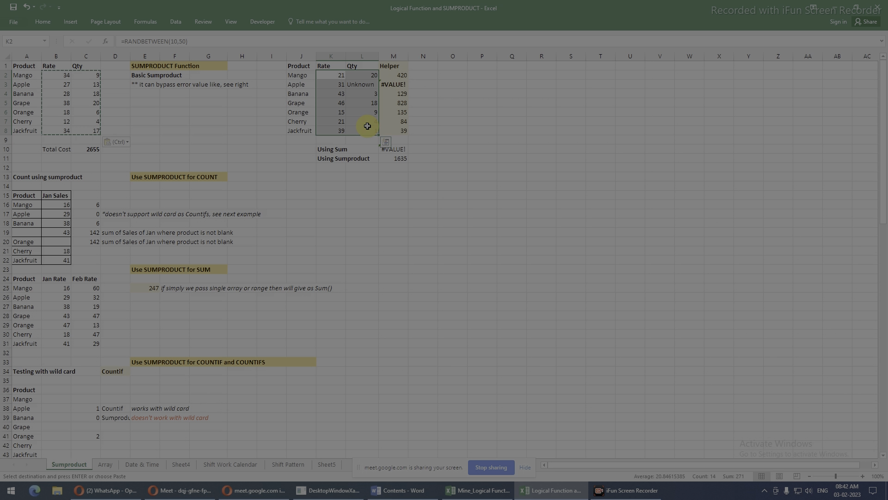
{"action": "key", "text": "ctrl+c"}
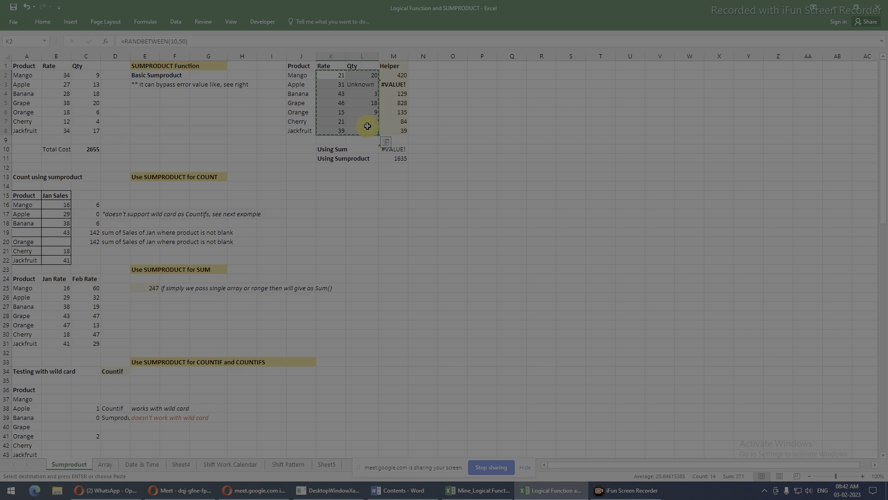
{"action": "key", "text": "ctrl+alt+v"}
{"action": "key", "text": "v"}
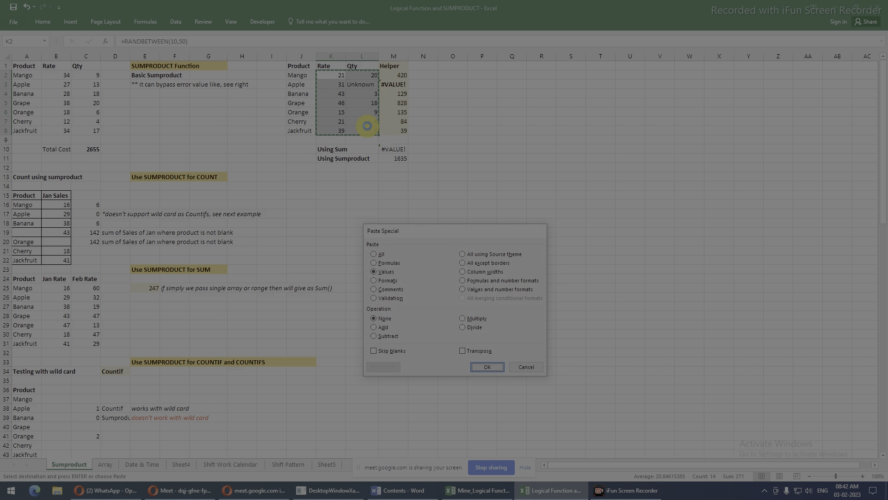
{"action": "key", "text": "Return"}
{"action": "left_click", "coordinate": [224, 149]}
{"action": "key", "text": "Escape"}
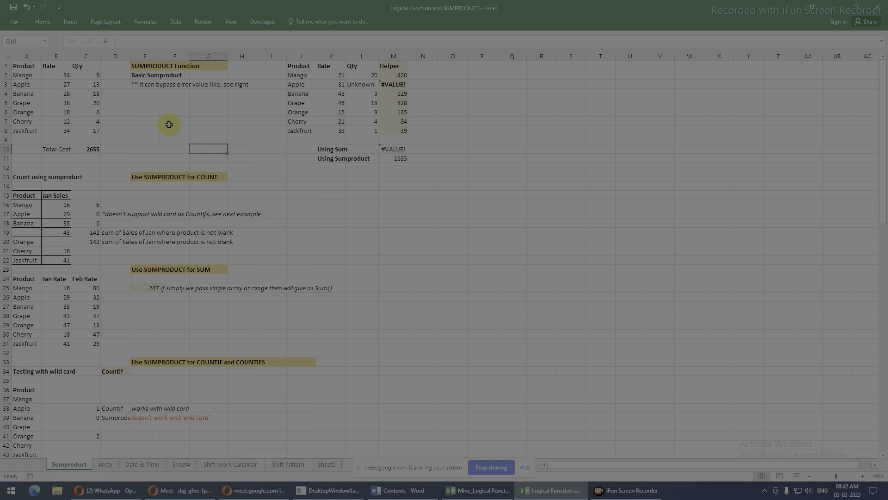
Review the Rate and Qty columns, the empty cells D2:D8 beside them, and the Helper column of the second table.
{"action": "left_click", "coordinate": [60, 76]}
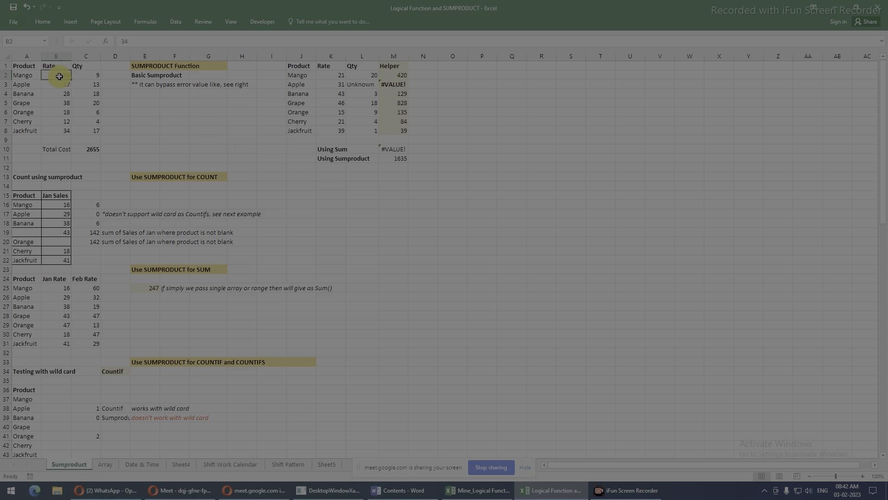
{"action": "left_click", "coordinate": [88, 73]}
{"action": "left_click_drag", "start_coordinate": [62, 76], "coordinate": [80, 133]}
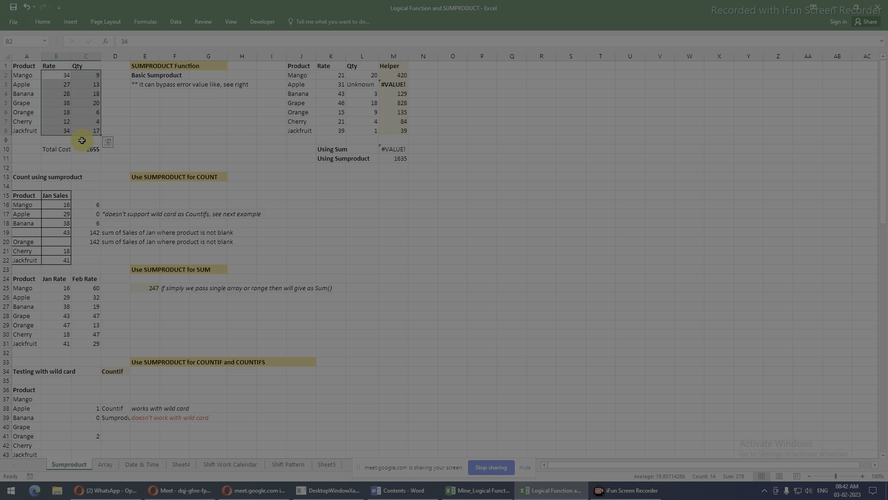
{"action": "left_click", "coordinate": [82, 141]}
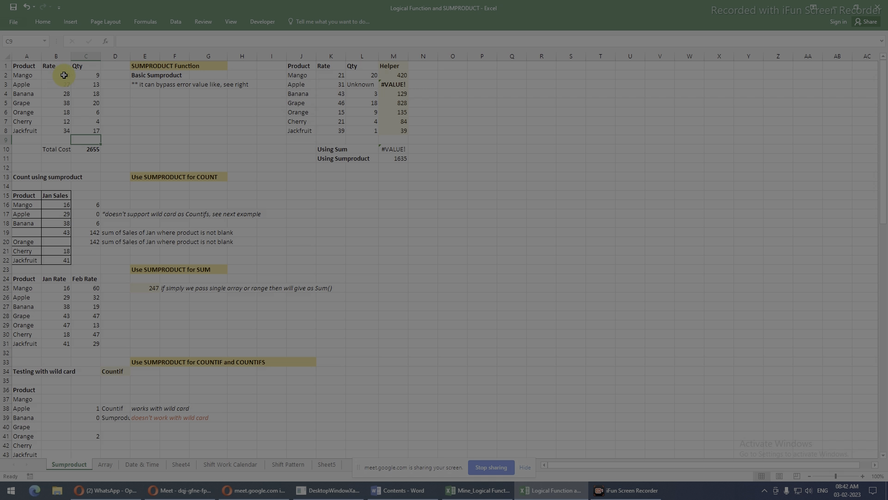
{"action": "left_click_drag", "start_coordinate": [105, 74], "coordinate": [110, 133]}
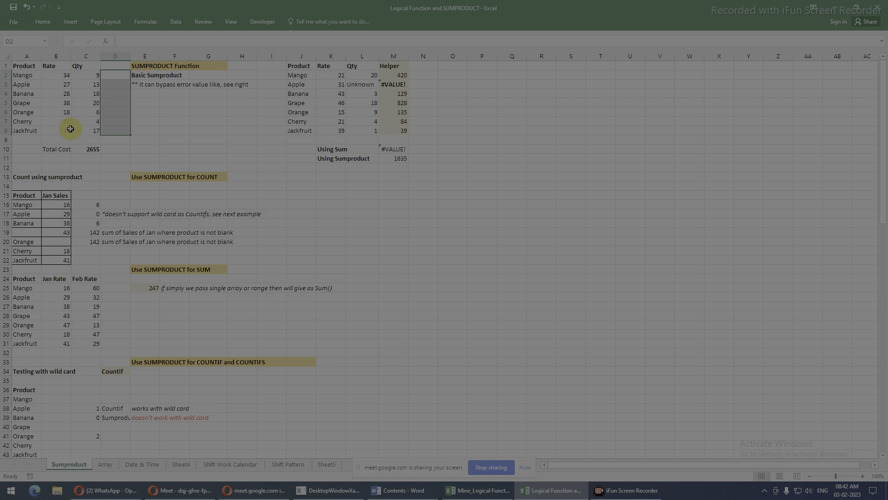
{"action": "left_click_drag", "start_coordinate": [62, 76], "coordinate": [83, 131]}
{"action": "left_click_drag", "start_coordinate": [63, 75], "coordinate": [88, 127]}
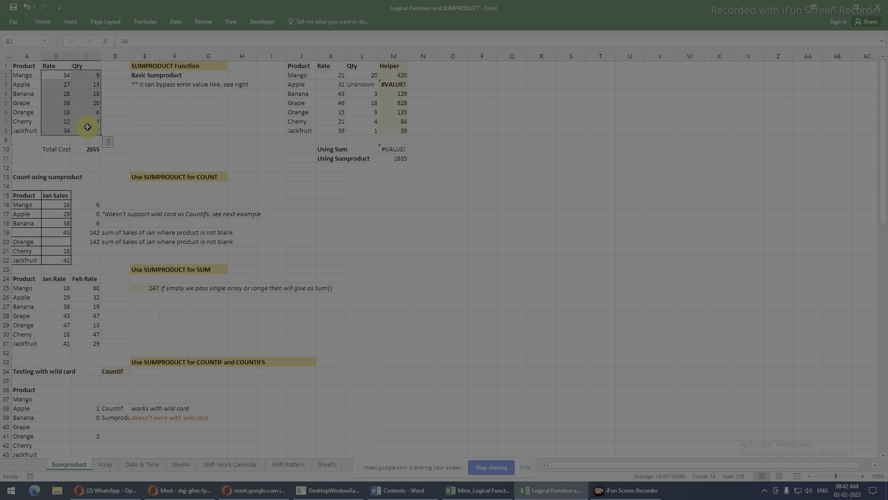
{"action": "left_click_drag", "start_coordinate": [111, 74], "coordinate": [113, 128]}
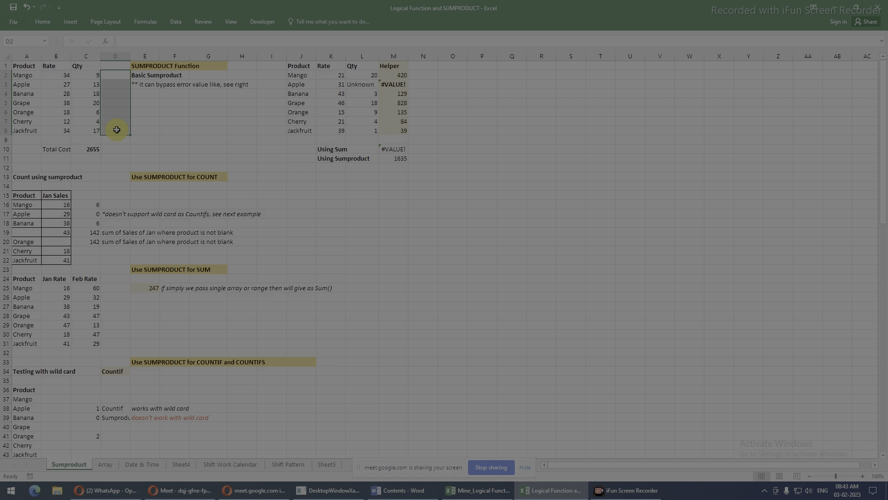
{"action": "left_click_drag", "start_coordinate": [390, 74], "coordinate": [388, 131]}
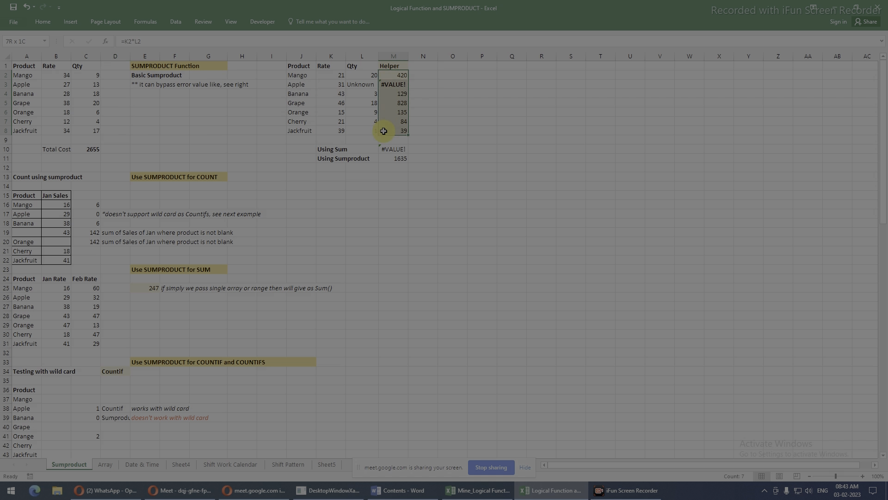
{"action": "left_click_drag", "start_coordinate": [328, 77], "coordinate": [355, 130]}
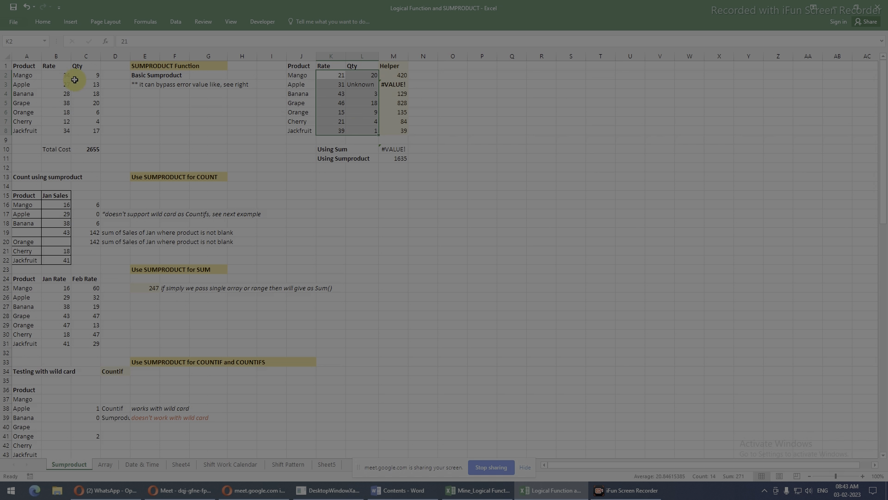
Copy the first table's Rate and Qty values B2:C8 over the second table's cells K2:L8.
{"action": "left_click_drag", "start_coordinate": [58, 77], "coordinate": [85, 130]}
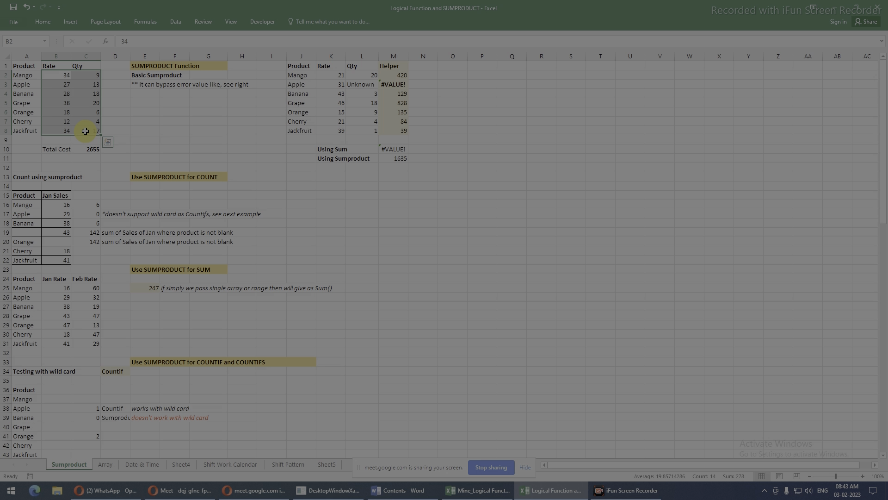
{"action": "key", "text": "ctrl+c"}
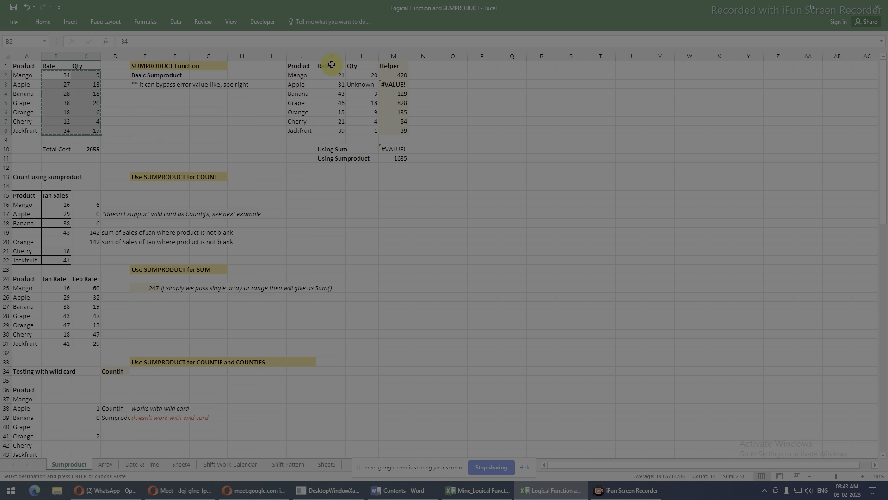
{"action": "left_click", "coordinate": [337, 74]}
{"action": "key", "text": "ctrl+v"}
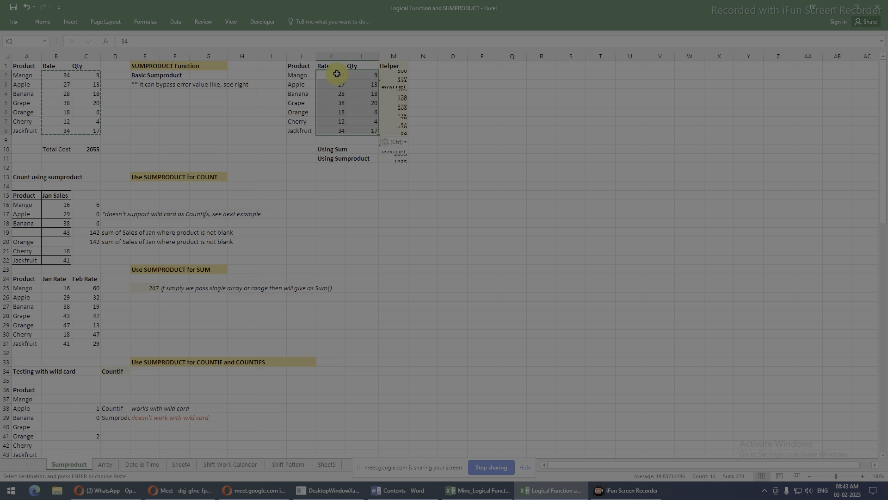
{"action": "left_click", "coordinate": [363, 83]}
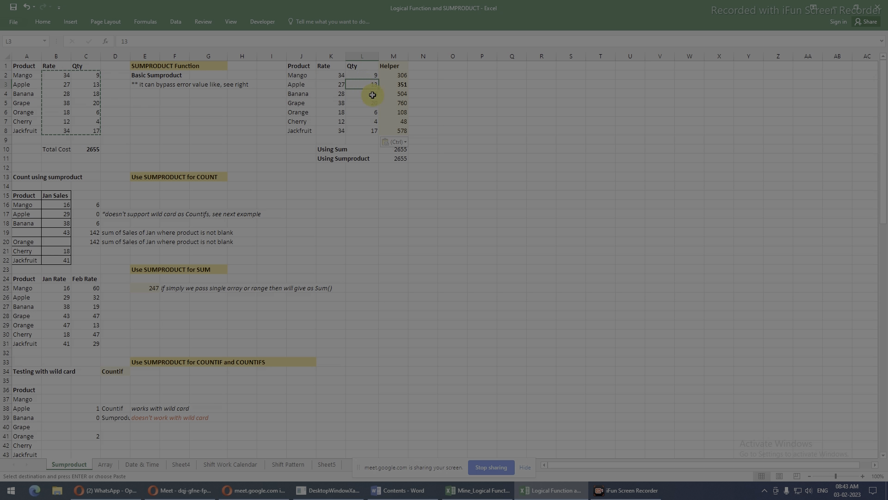
{"action": "left_click", "coordinate": [361, 185]}
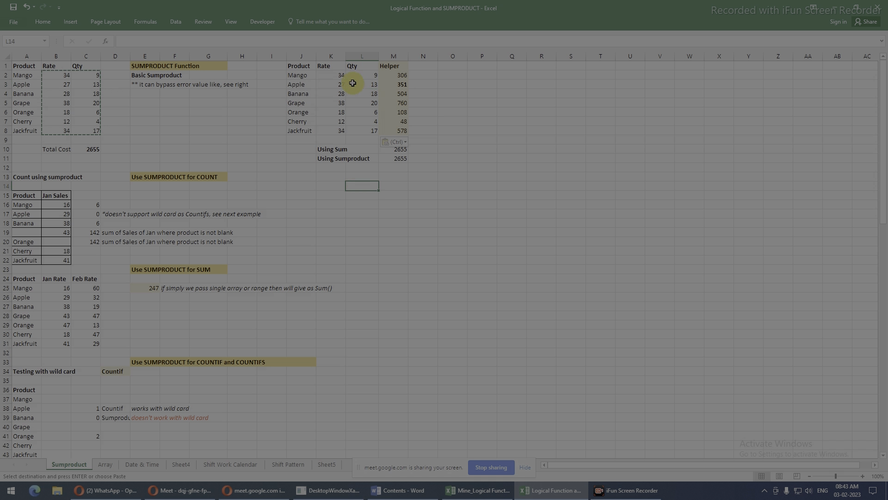
Examine the Helper column's Rate times Qty formula and the SUM formula in the Using Sum cell M10.
{"action": "left_click_drag", "start_coordinate": [337, 75], "coordinate": [377, 74]}
{"action": "left_click", "coordinate": [397, 73]}
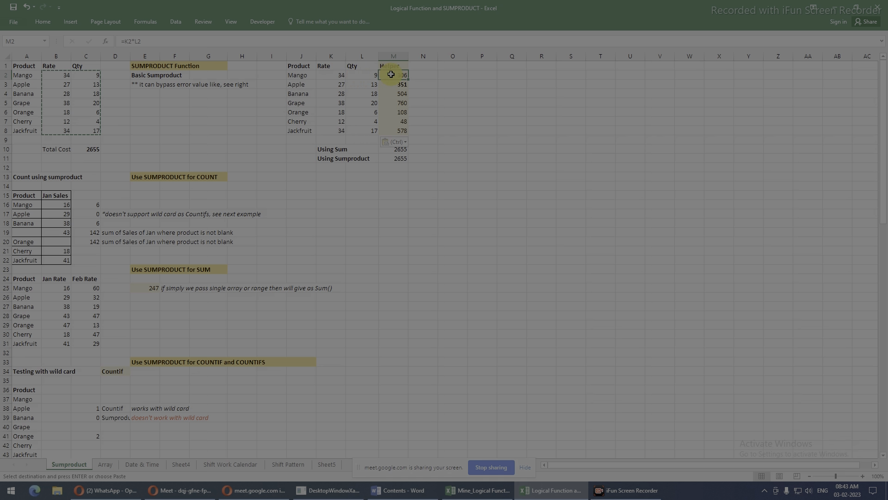
{"action": "left_click_drag", "start_coordinate": [392, 76], "coordinate": [394, 125]}
{"action": "left_click", "coordinate": [472, 149]}
{"action": "key", "text": "Escape"}
{"action": "left_click", "coordinate": [384, 151]}
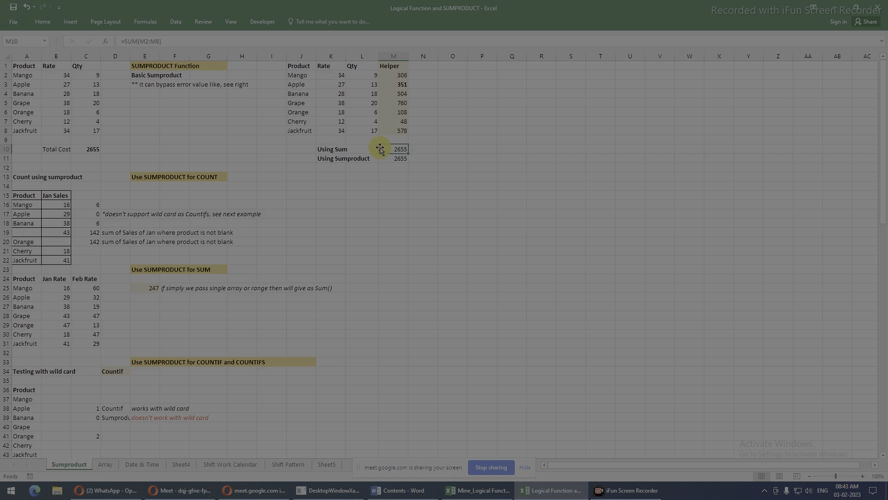
{"action": "left_click_drag", "start_coordinate": [179, 42], "coordinate": [90, 45]}
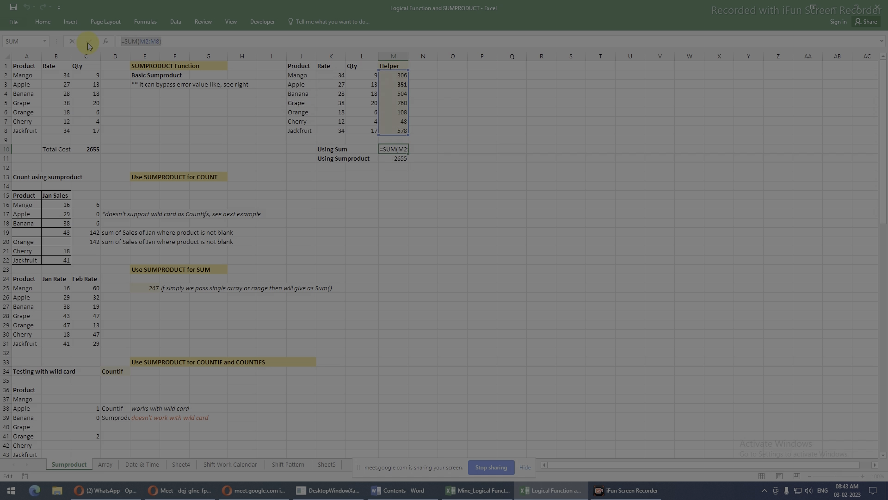
{"action": "left_click", "coordinate": [90, 46]}
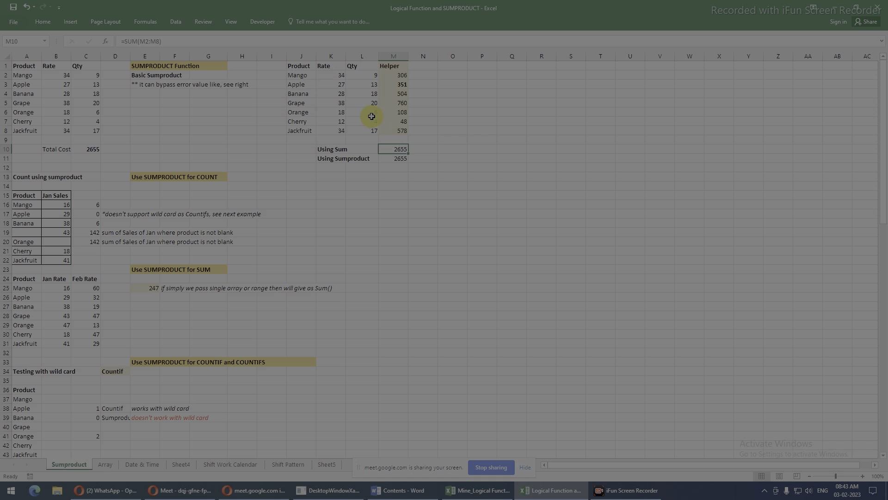
Replace Apple's Helper formula in M3 with the text d and check the Using Sum cell.
{"action": "left_click", "coordinate": [363, 83]}
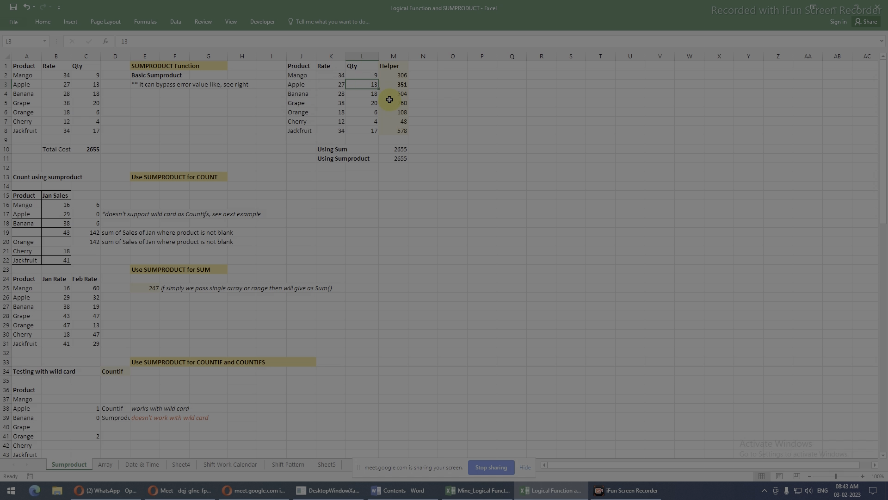
{"action": "left_click", "coordinate": [396, 85]}
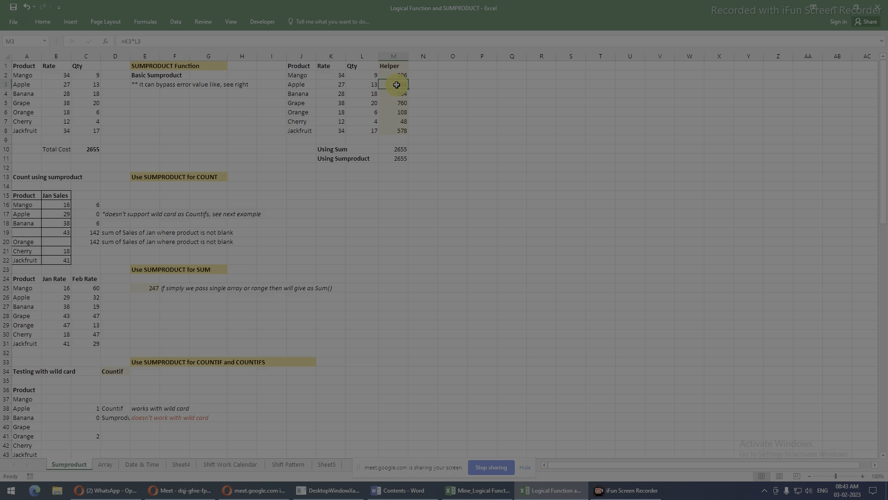
{"action": "type", "text": "d"}
{"action": "key", "text": "Return"}
{"action": "left_click", "coordinate": [398, 148]}
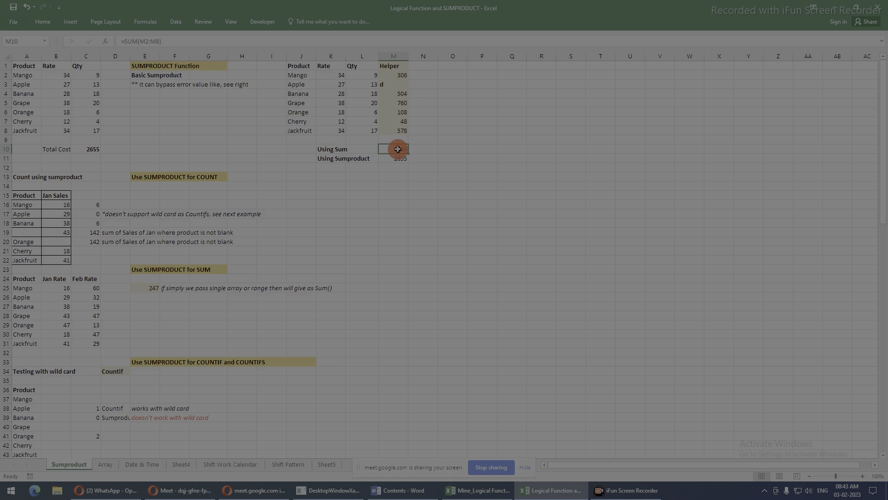
Fill Mango's Helper formula down into Apple's M3 and enter Unknown as Apple's Qty in L3.
{"action": "left_click", "coordinate": [390, 86]}
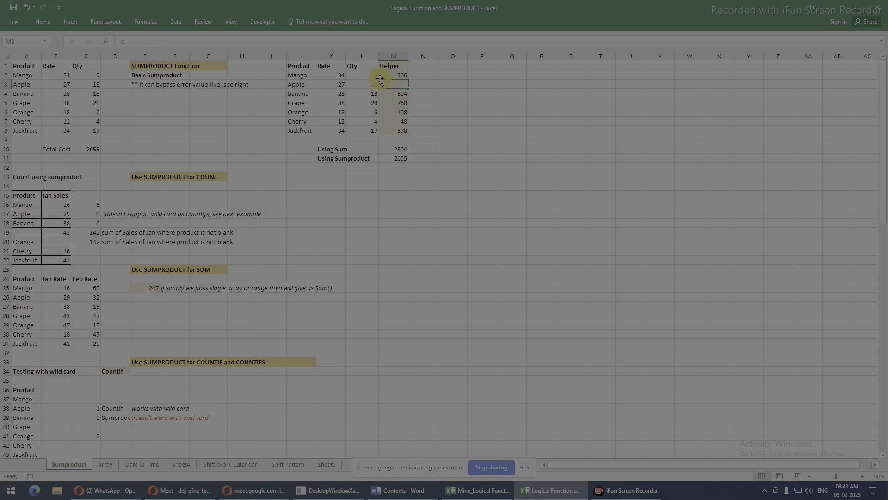
{"action": "key", "text": "ctrl+d"}
{"action": "left_click", "coordinate": [368, 82]}
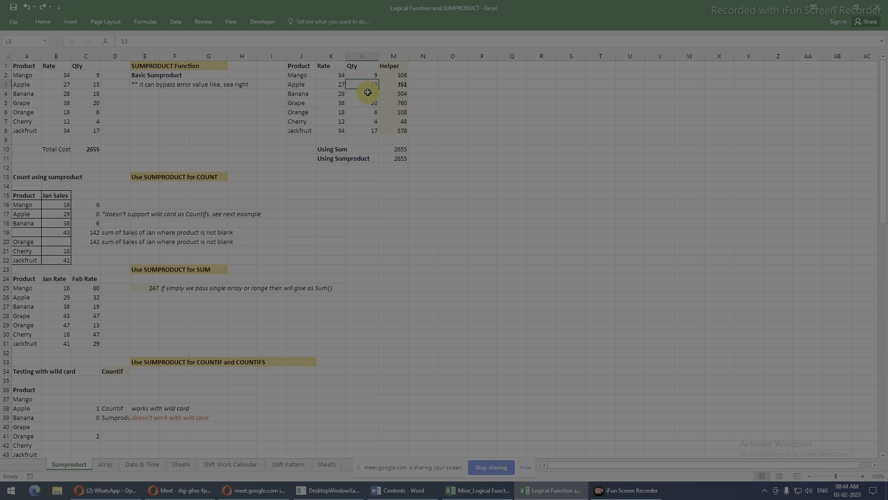
{"action": "type", "text": "Unknown"}
{"action": "key", "text": "Return"}
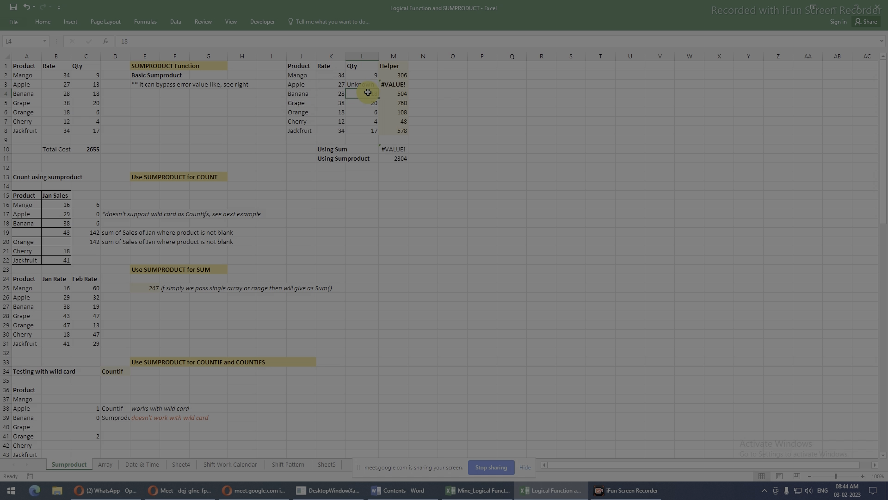
Examine how Apple's text Qty affects its Helper cell M3 and the SUM over M2:M8 in the Using Sum cell M10.
{"action": "left_click_drag", "start_coordinate": [343, 82], "coordinate": [369, 86]}
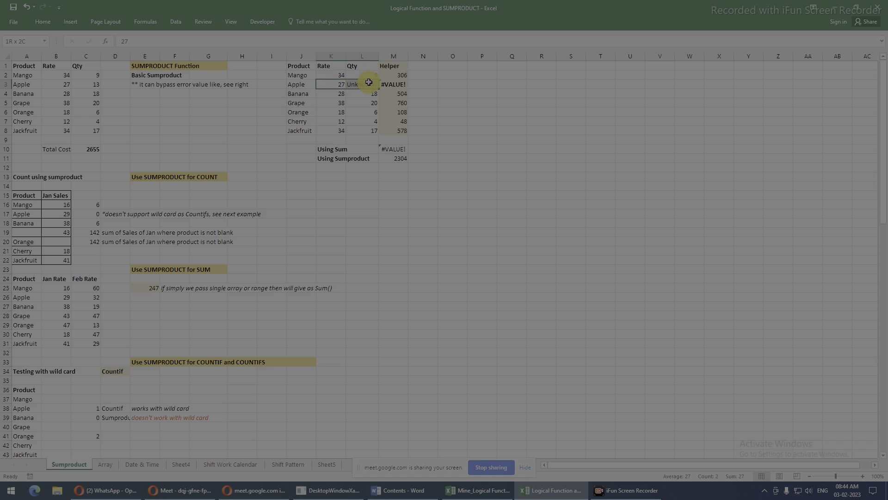
{"action": "left_click", "coordinate": [392, 84]}
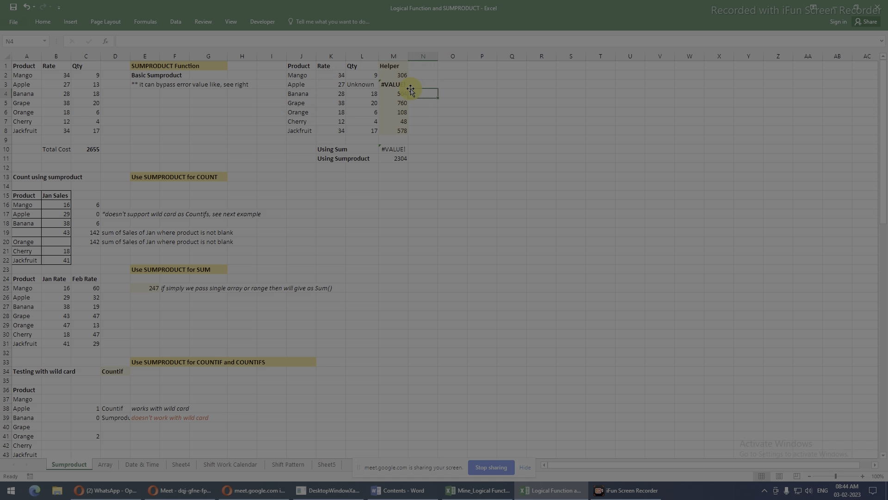
{"action": "left_click_drag", "start_coordinate": [398, 73], "coordinate": [401, 128]}
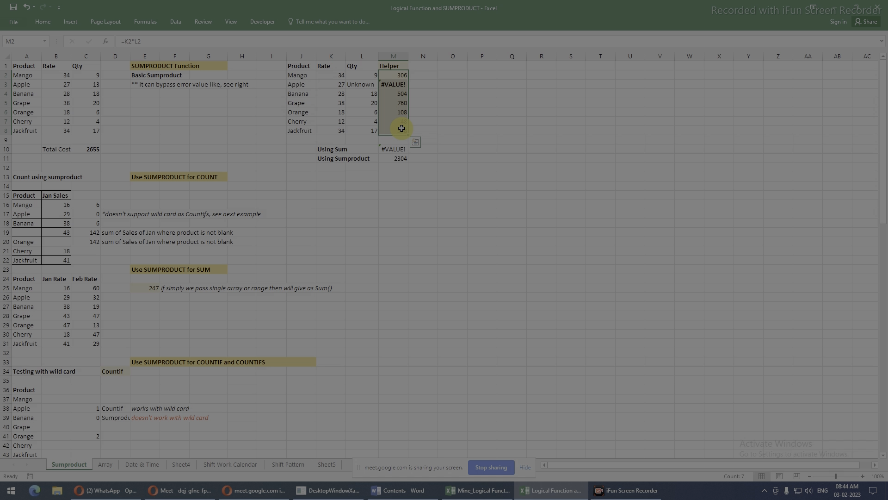
{"action": "left_click", "coordinate": [396, 149]}
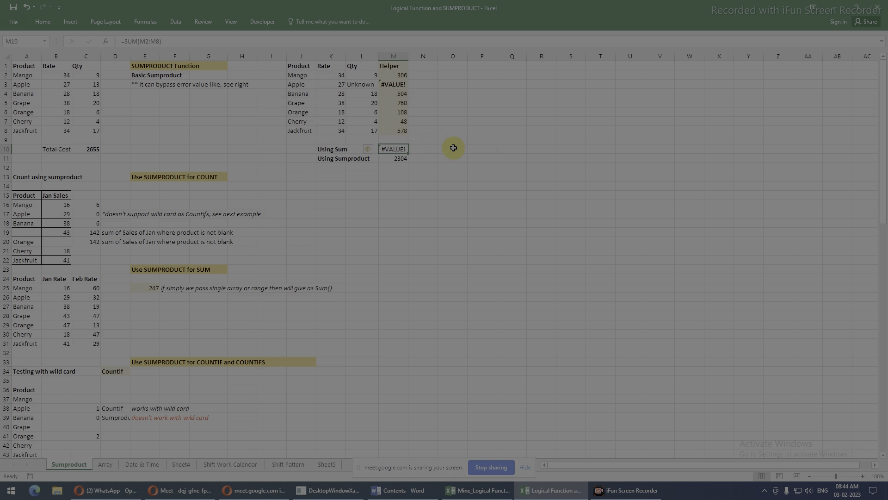
{"action": "left_click_drag", "start_coordinate": [331, 75], "coordinate": [393, 130]}
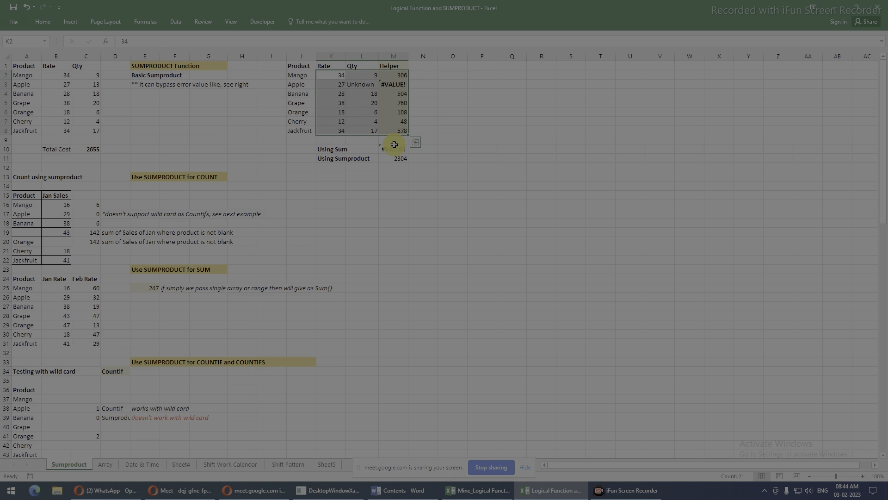
{"action": "left_click", "coordinate": [395, 148]}
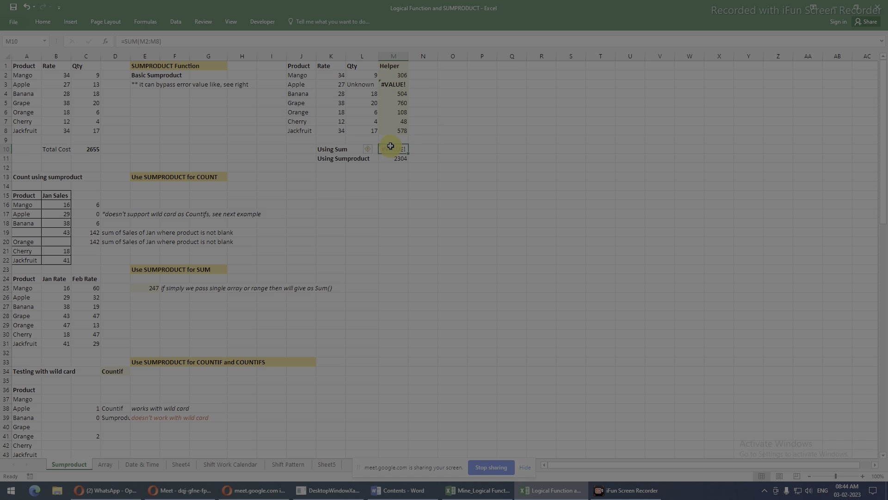
{"action": "left_click_drag", "start_coordinate": [396, 75], "coordinate": [394, 131]}
{"action": "left_click", "coordinate": [393, 148]}
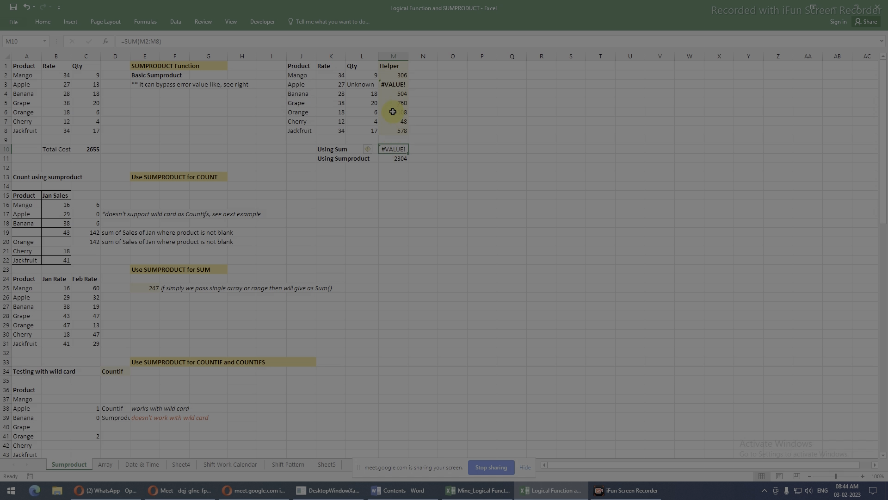
{"action": "left_click_drag", "start_coordinate": [359, 85], "coordinate": [389, 90]}
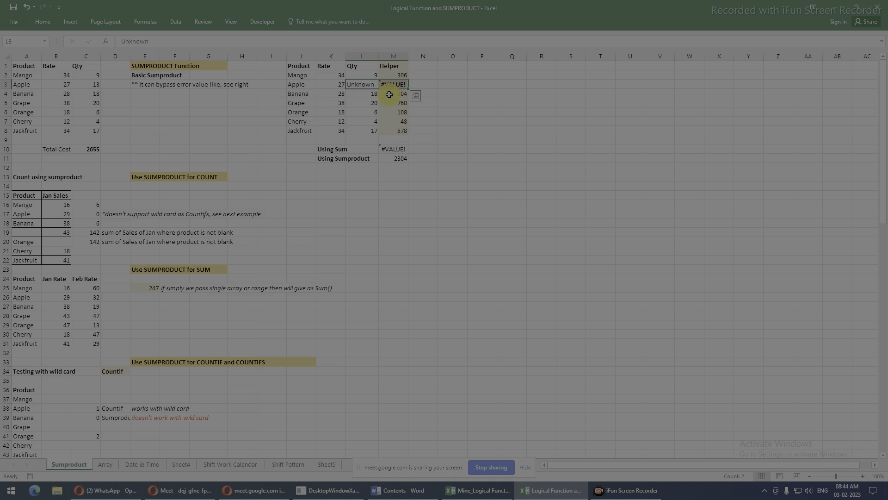
{"action": "left_click", "coordinate": [395, 146]}
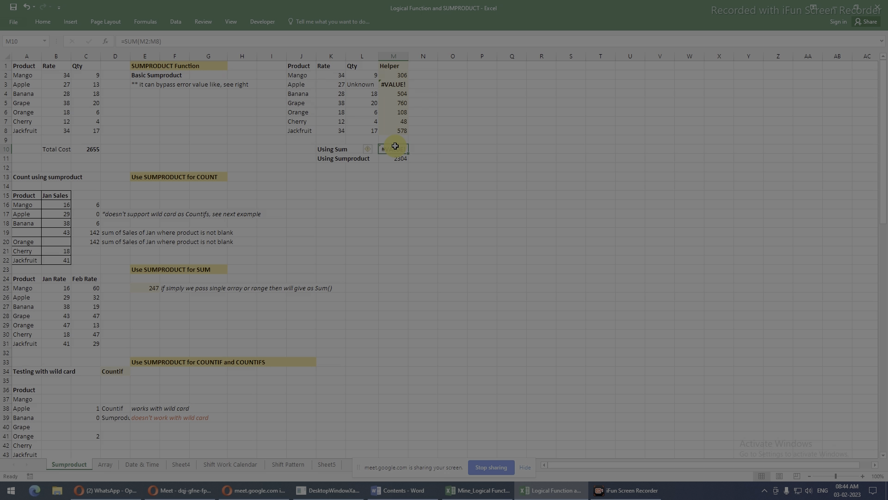
Inspect the Using Sumproduct formula in M11 and its two array arguments, K2:K8 and L2:L8.
{"action": "left_click", "coordinate": [395, 159]}
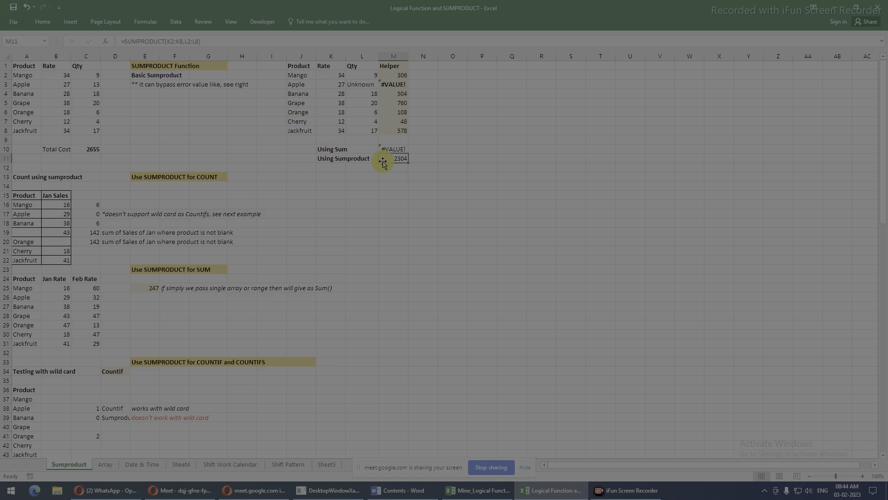
{"action": "double_click", "coordinate": [383, 161]}
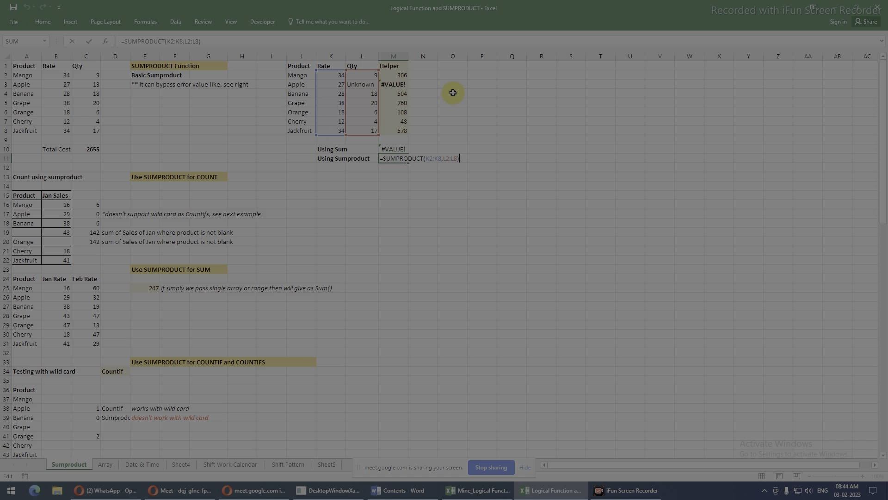
{"action": "left_click", "coordinate": [439, 158]}
{"action": "double_click", "coordinate": [451, 158]}
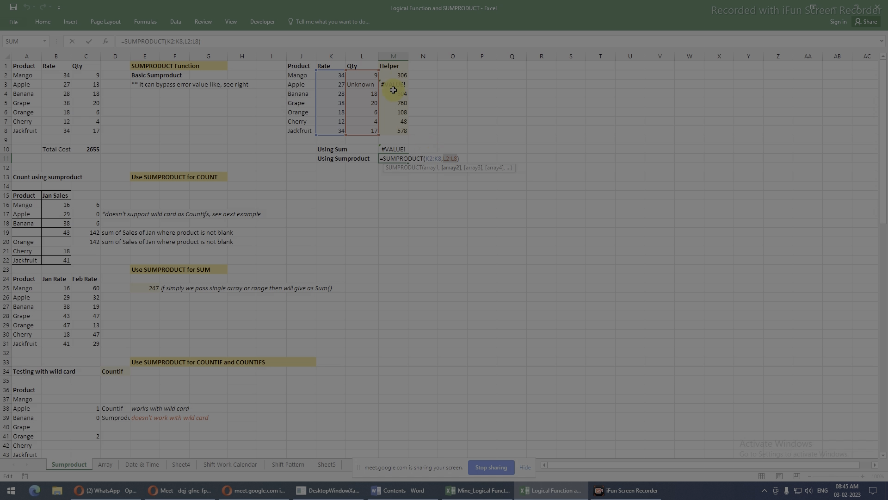
{"action": "left_click", "coordinate": [430, 160]}
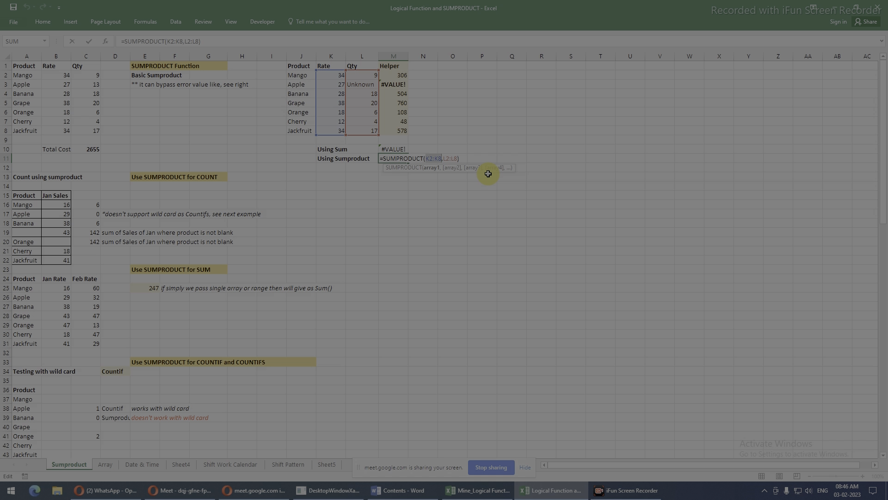
{"action": "key", "text": "Return"}
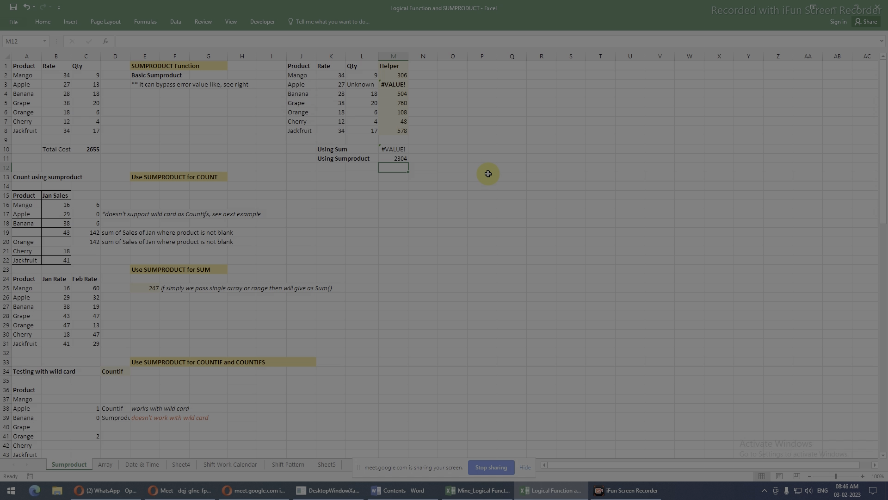
Check the Using Sum cell, then select the Helper values M2 and M4:M8 without Apple's M3 to review their total.
{"action": "left_click", "coordinate": [400, 149]}
{"action": "left_click", "coordinate": [394, 76]}
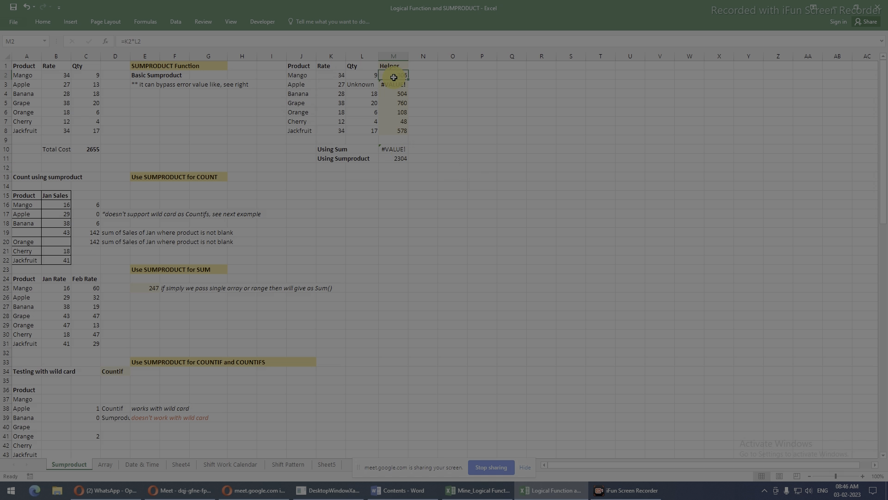
{"action": "mouse_move", "coordinate": [393, 91]}
{"action": "left_mouse_down"}
{"action": "mouse_move", "coordinate": [396, 130]}
{"action": "mouse_move", "coordinate": [387, 76]}
{"action": "left_mouse_up"}
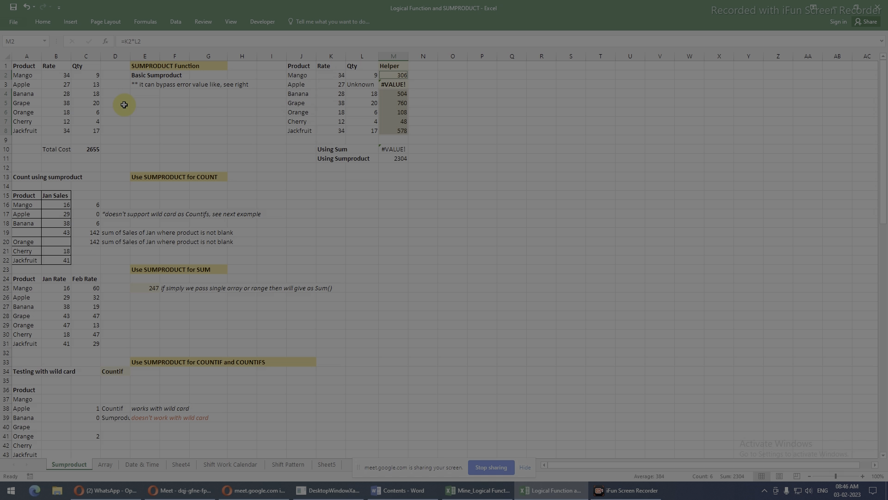
Inspect the SUMPRODUCT formula in the Total Cost cell C10 and the ranges it references.
{"action": "left_click", "coordinate": [98, 145]}
{"action": "key", "text": "F2"}
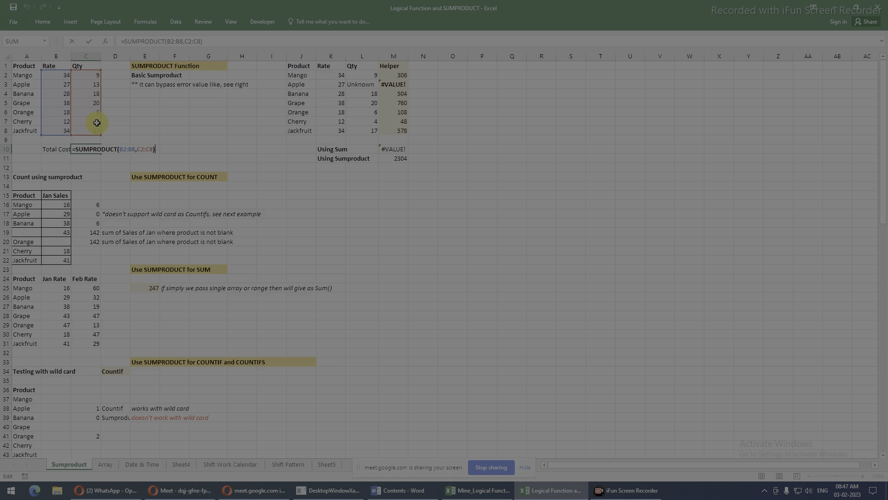
{"action": "key", "text": "Return"}
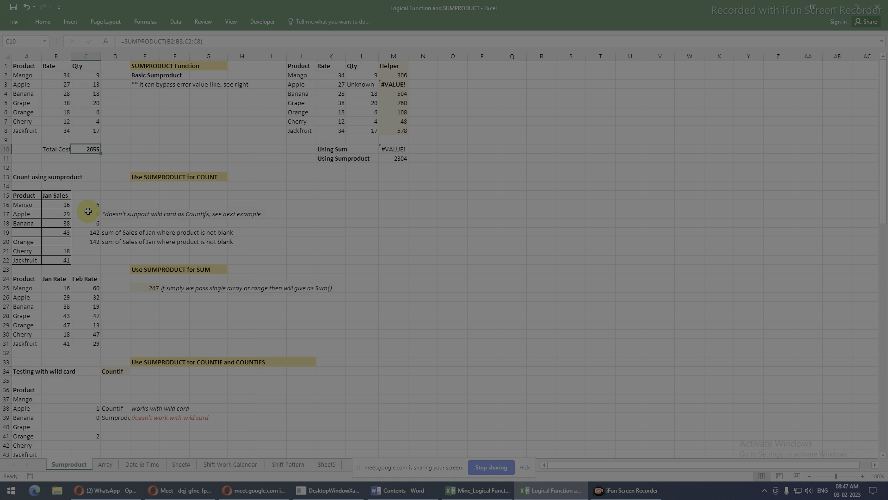
Examine the SUMPRODUCT counting formula in C16 and the Product range A16:A22 that it evaluates.
{"action": "left_click", "coordinate": [88, 208]}
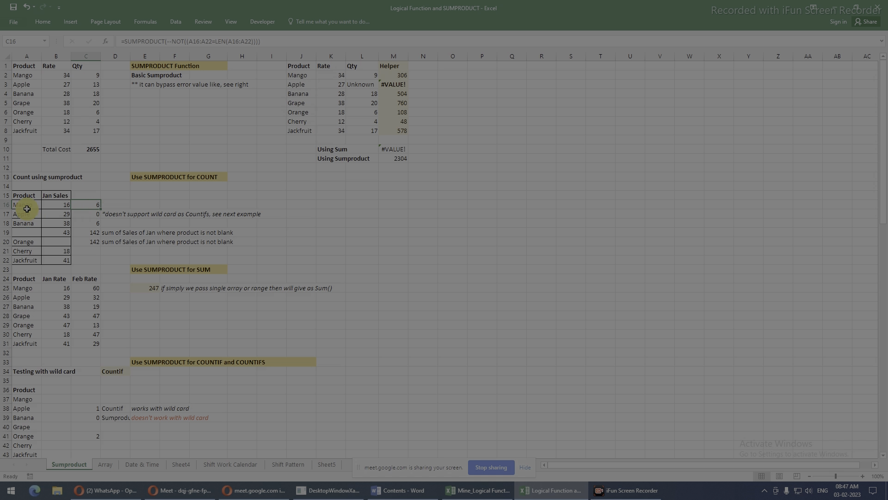
{"action": "key", "text": "F2"}
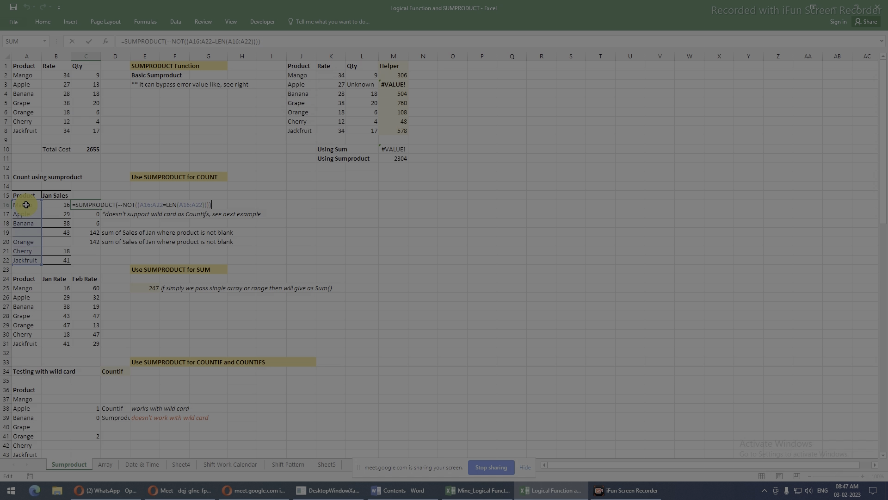
{"action": "left_click", "coordinate": [25, 204]}
{"action": "left_click_drag", "start_coordinate": [26, 204], "coordinate": [31, 259]}
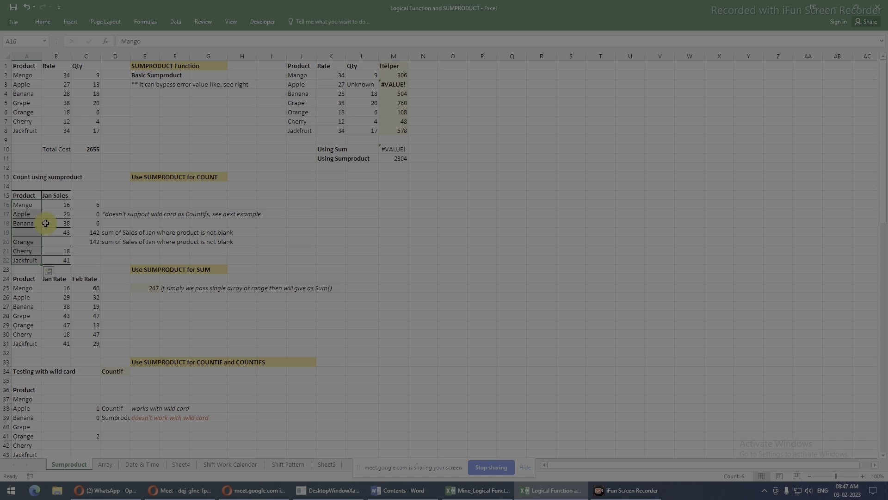
{"action": "left_click_drag", "start_coordinate": [27, 205], "coordinate": [34, 261]}
{"action": "left_click", "coordinate": [764, 470]}
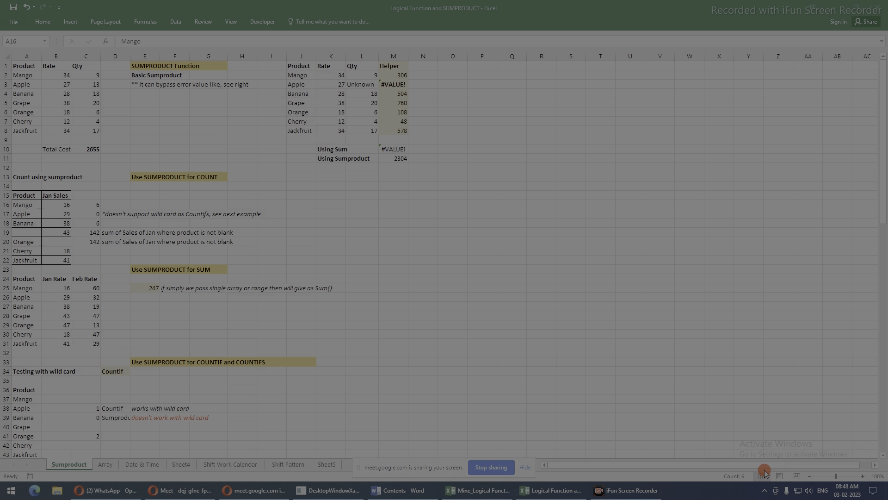
{"action": "left_click", "coordinate": [78, 206]}
{"action": "left_click", "coordinate": [78, 206]}
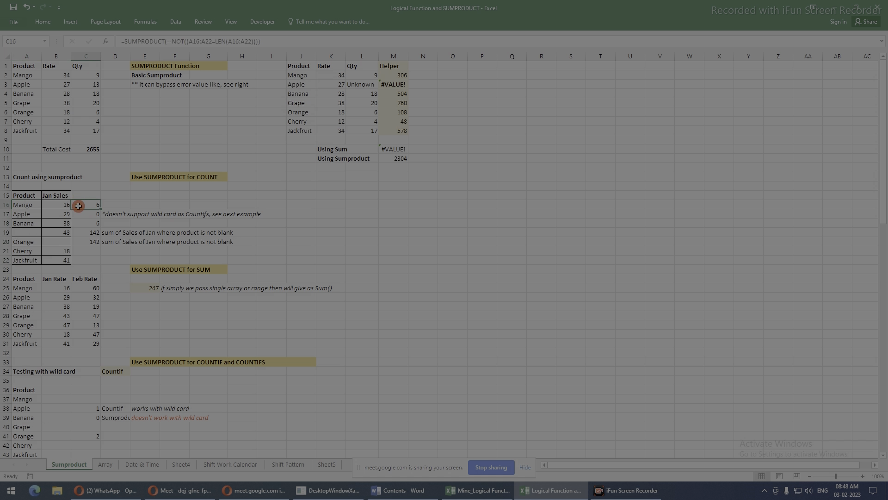
{"action": "left_click_drag", "start_coordinate": [189, 41], "coordinate": [212, 41]}
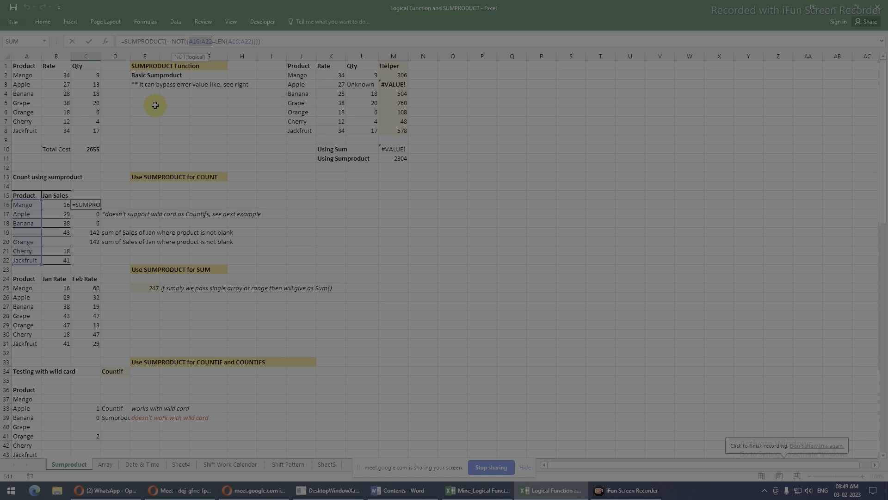
{"action": "key", "text": "Escape"}
Evaluate the K2:K8 and L2:L8 arguments inside M11's SUMPRODUCT formula to display their array values.
{"action": "left_click", "coordinate": [396, 158]}
{"action": "left_click", "coordinate": [167, 43]}
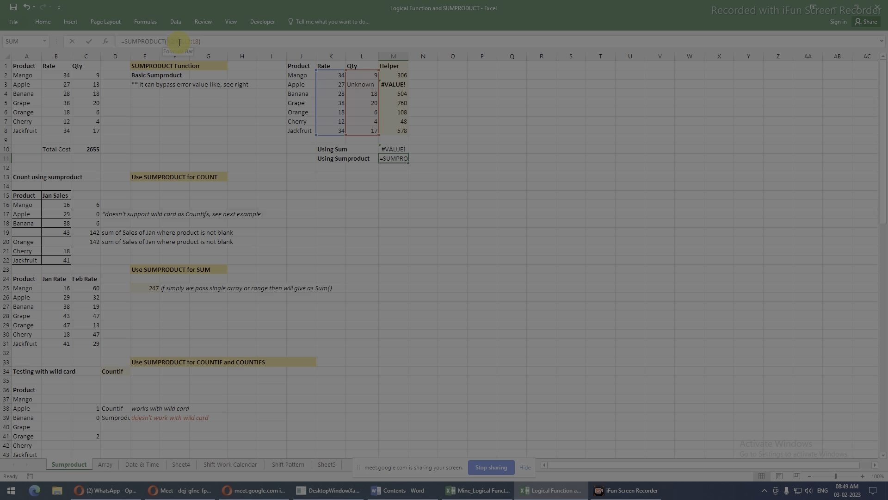
{"action": "left_click_drag", "start_coordinate": [182, 43], "coordinate": [181, 41]}
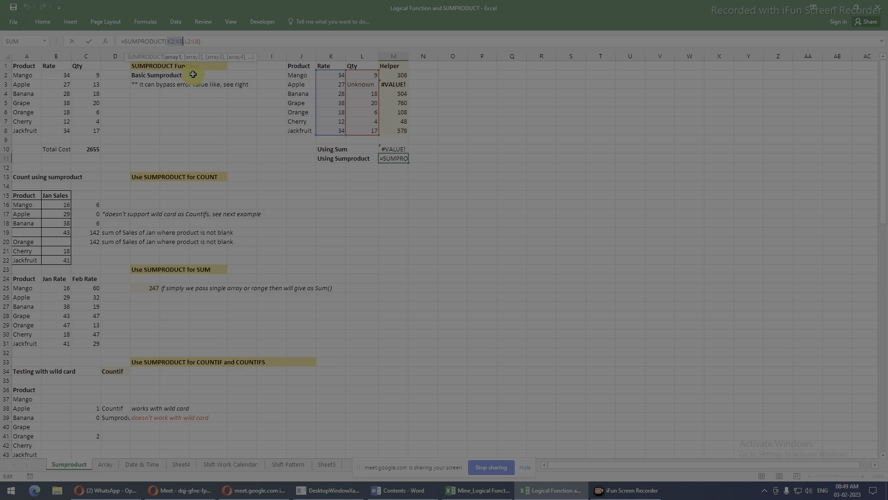
{"action": "key", "text": "F9"}
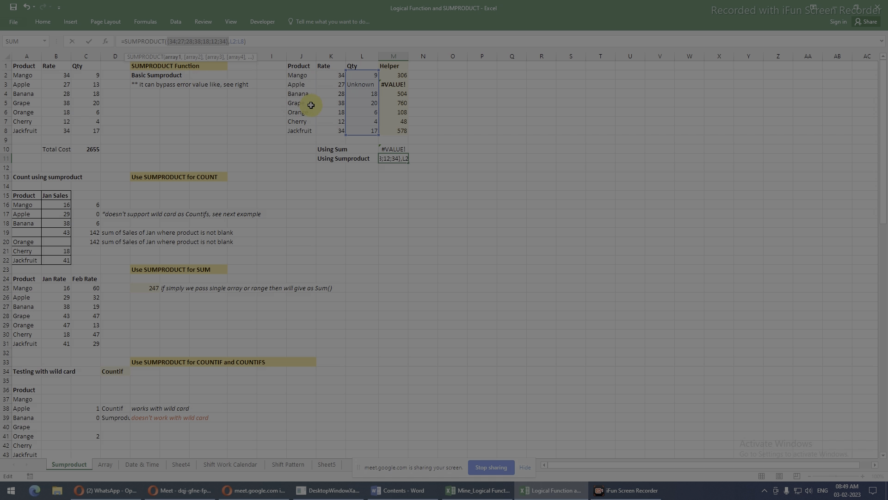
{"action": "left_click", "coordinate": [235, 43]}
{"action": "left_click", "coordinate": [244, 44]}
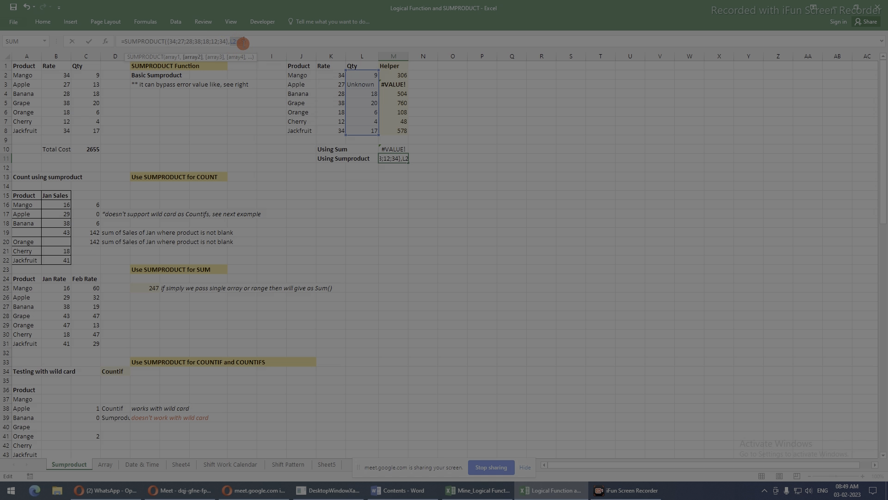
{"action": "key", "text": "F9"}
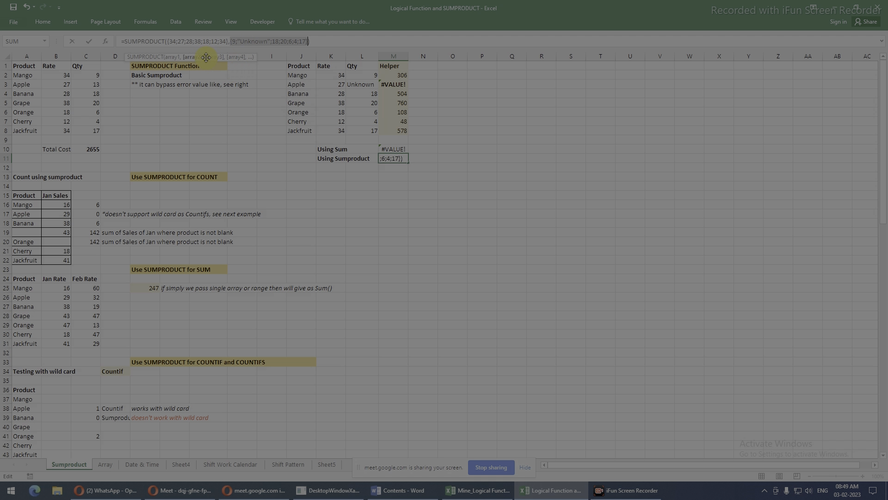
Examine how the value 27 pairs with "Unknown" in M11's evaluated SUMPRODUCT arrays, and leave the formula without saving changes.
{"action": "left_click", "coordinate": [169, 41]}
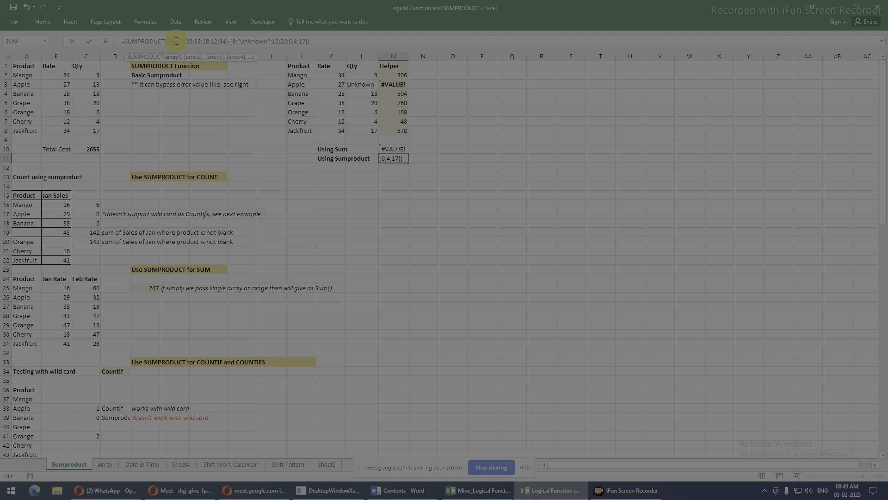
{"action": "left_click", "coordinate": [236, 41]}
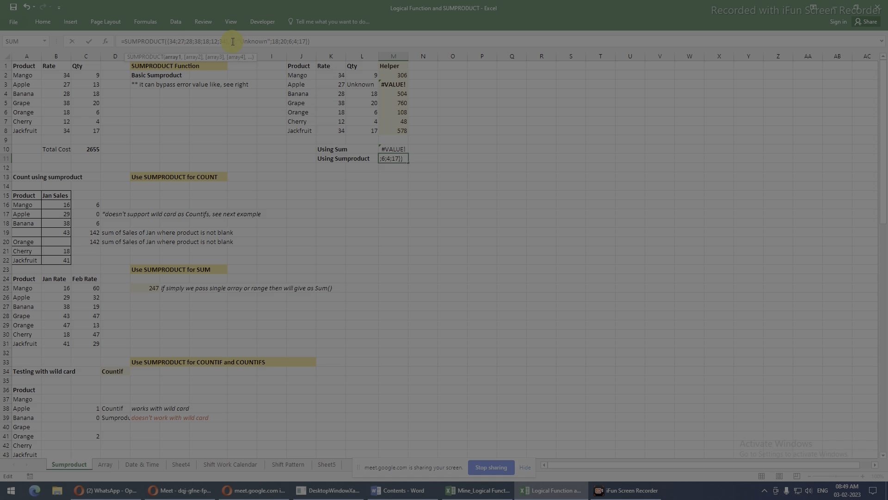
{"action": "double_click", "coordinate": [181, 41]}
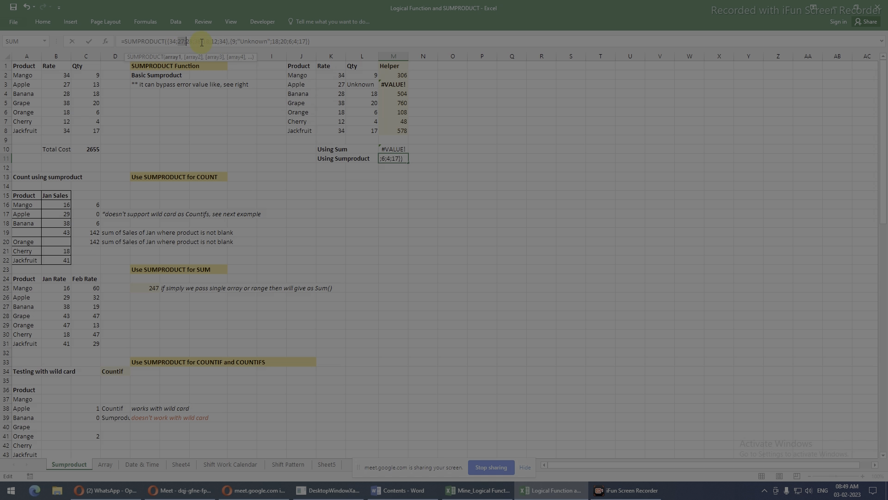
{"action": "double_click", "coordinate": [246, 41]}
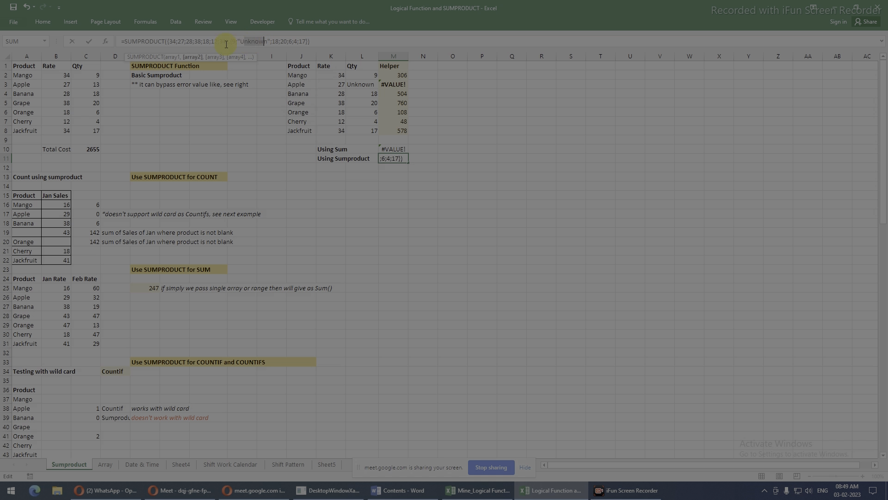
{"action": "left_click", "coordinate": [186, 41]}
{"action": "double_click", "coordinate": [181, 41]}
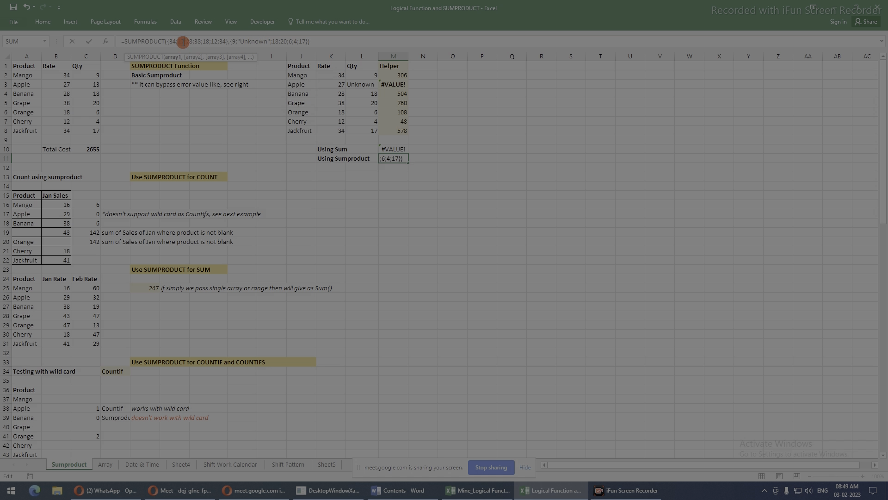
{"action": "double_click", "coordinate": [264, 41]}
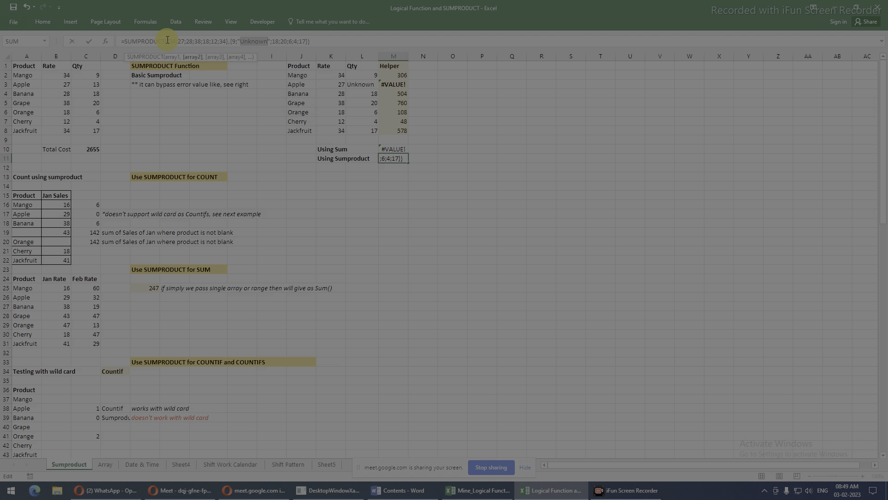
{"action": "key", "text": "Escape"}
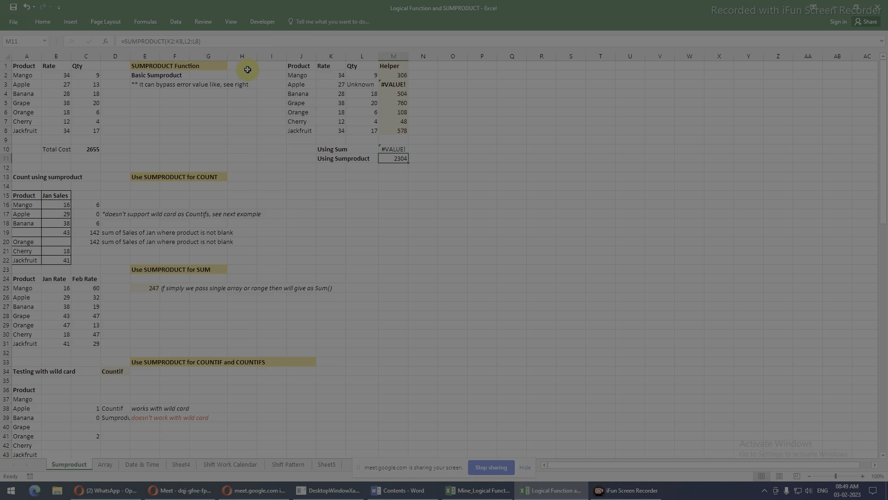
Run Evaluate Formula on the SUMPRODUCT formula in M11 and close the evaluation.
{"action": "key", "text": "alt"}
{"action": "key", "text": "t"}
{"action": "key", "text": "u"}
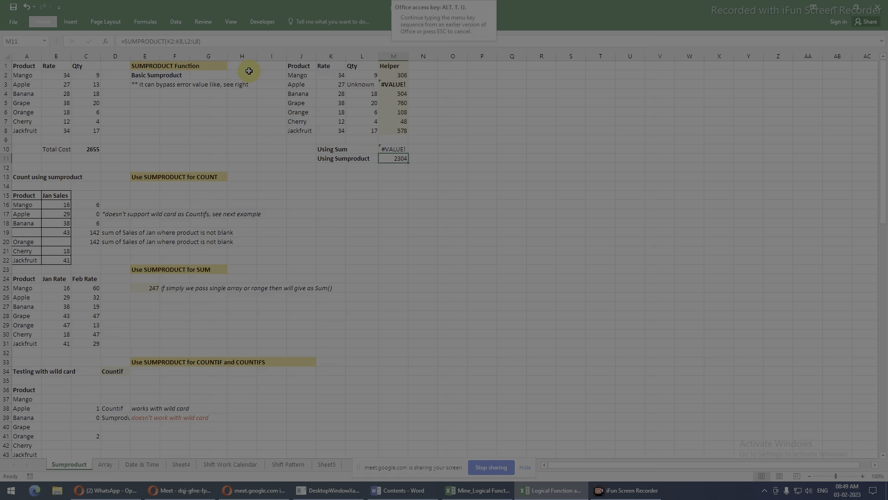
{"action": "key", "text": "f"}
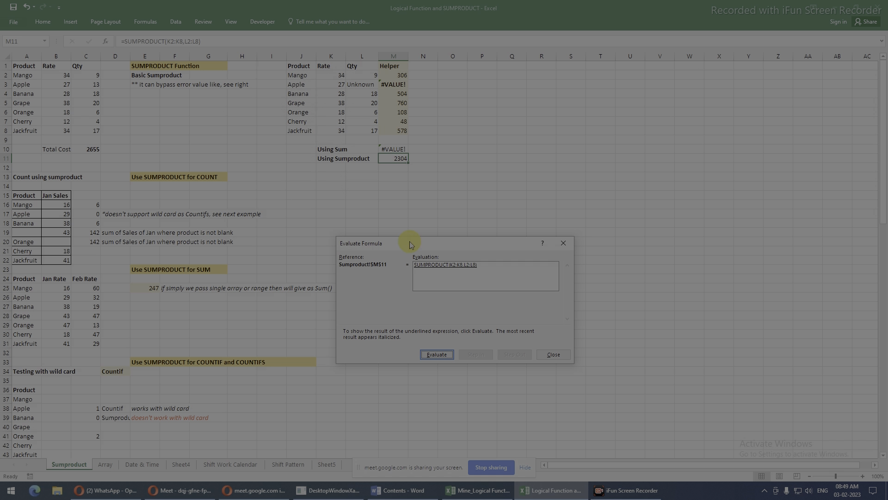
{"action": "left_click_drag", "start_coordinate": [411, 245], "coordinate": [526, 106]}
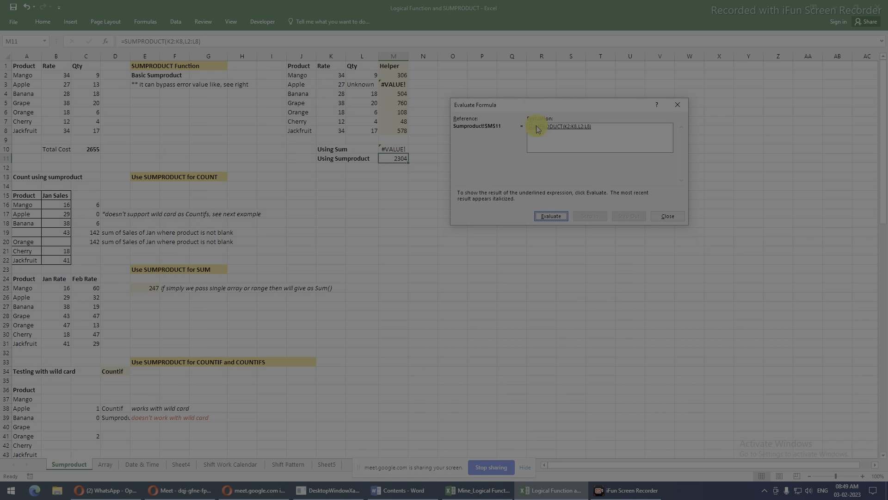
{"action": "left_click", "coordinate": [554, 218]}
{"action": "left_click", "coordinate": [666, 216]}
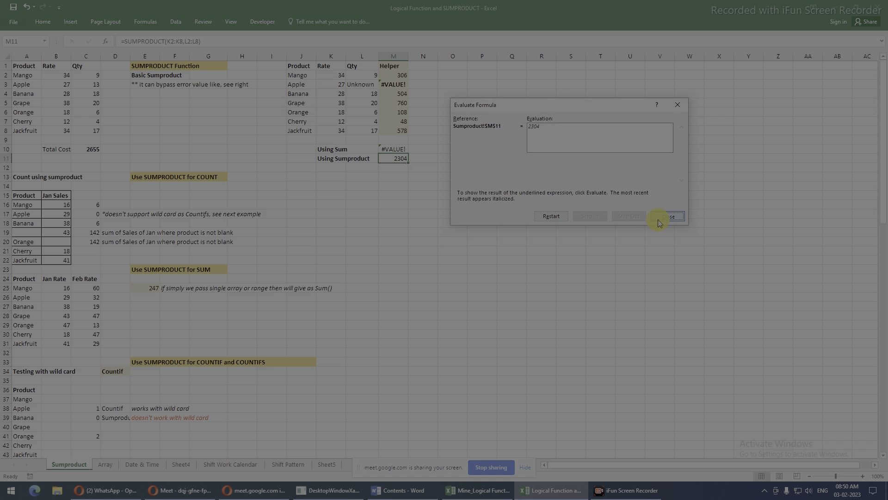
Expand the K2:K8 and L2:L8 arguments of M11's SUMPRODUCT formula into their array values again.
{"action": "left_click", "coordinate": [170, 43]}
{"action": "left_click_drag", "start_coordinate": [170, 43], "coordinate": [184, 43]}
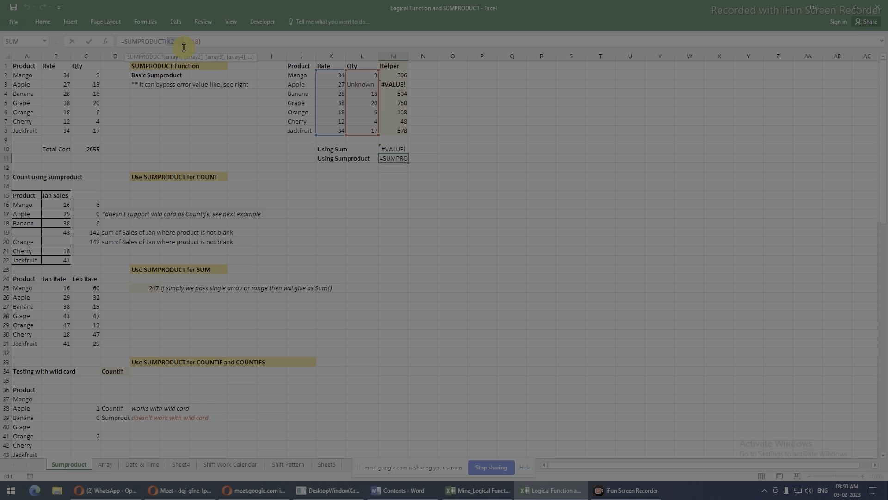
{"action": "key", "text": "F9"}
{"action": "left_click", "coordinate": [232, 42]}
{"action": "left_click_drag", "start_coordinate": [244, 42], "coordinate": [229, 42]}
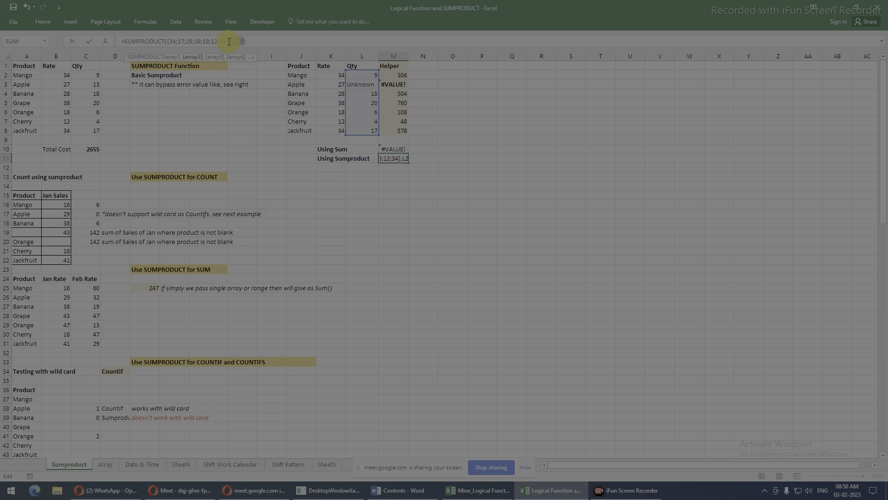
{"action": "left_click", "coordinate": [231, 42]}
{"action": "left_click_drag", "start_coordinate": [240, 43], "coordinate": [243, 43]}
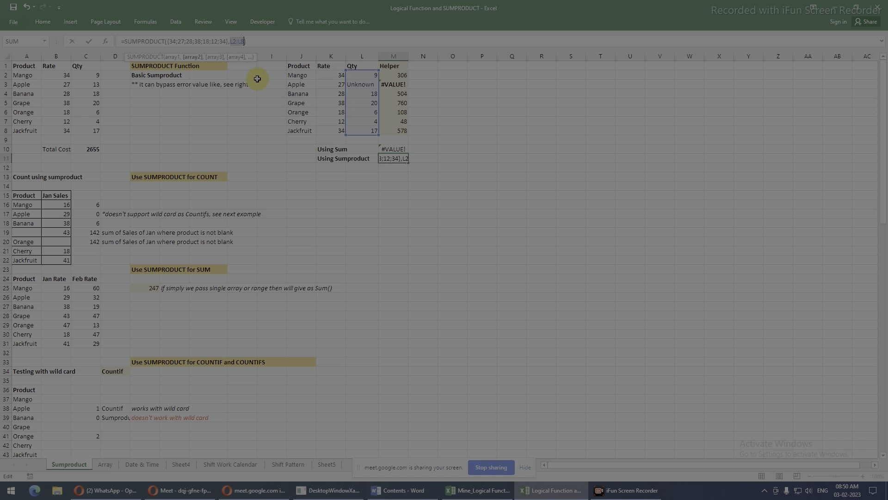
{"action": "key", "text": "F9"}
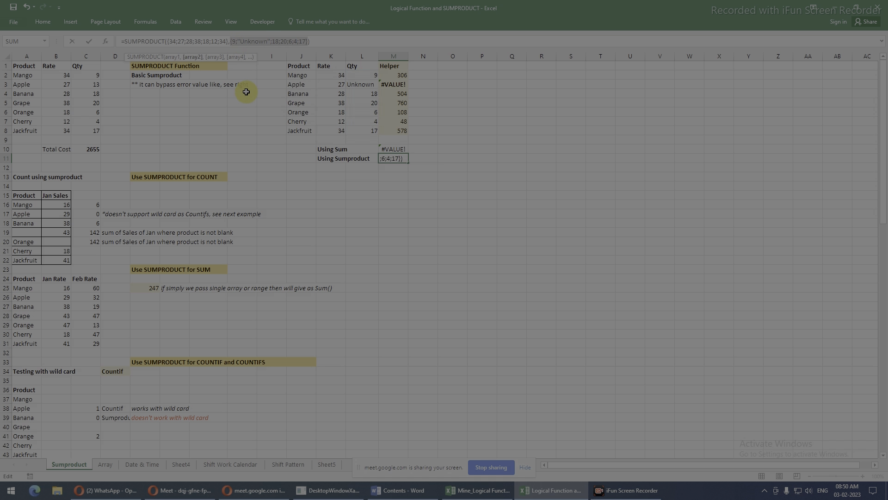
Try evaluating both arrays together, evaluate M11's whole SUMPRODUCT expression instead, and discard the edit.
{"action": "left_click", "coordinate": [167, 42]}
{"action": "left_click_drag", "start_coordinate": [167, 41], "coordinate": [324, 75]}
{"action": "key", "text": "F9"}
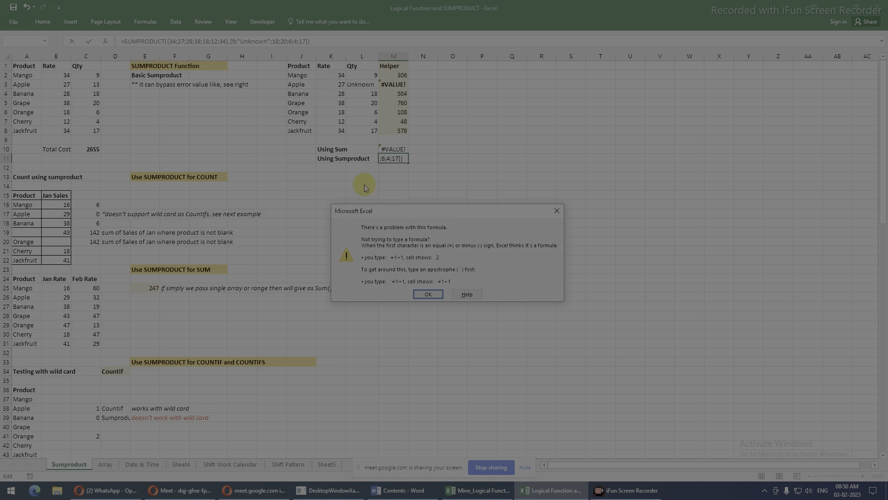
{"action": "left_click", "coordinate": [432, 294]}
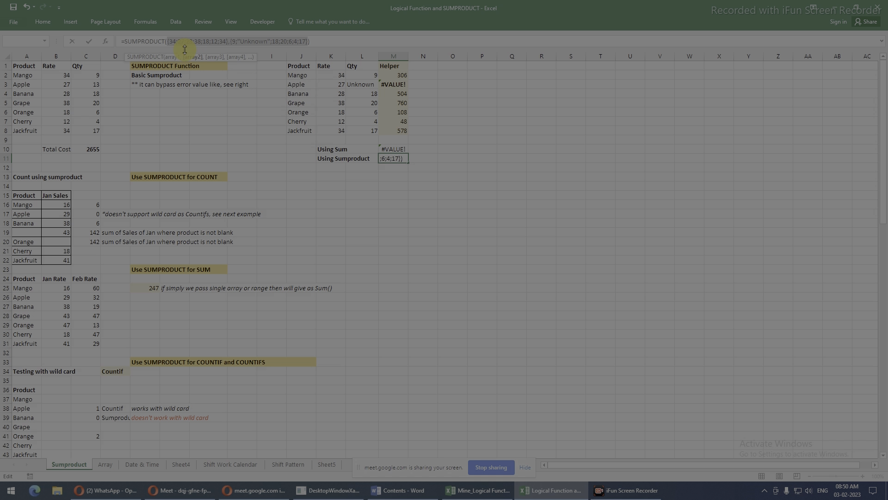
{"action": "left_click_drag", "start_coordinate": [126, 41], "coordinate": [310, 41]}
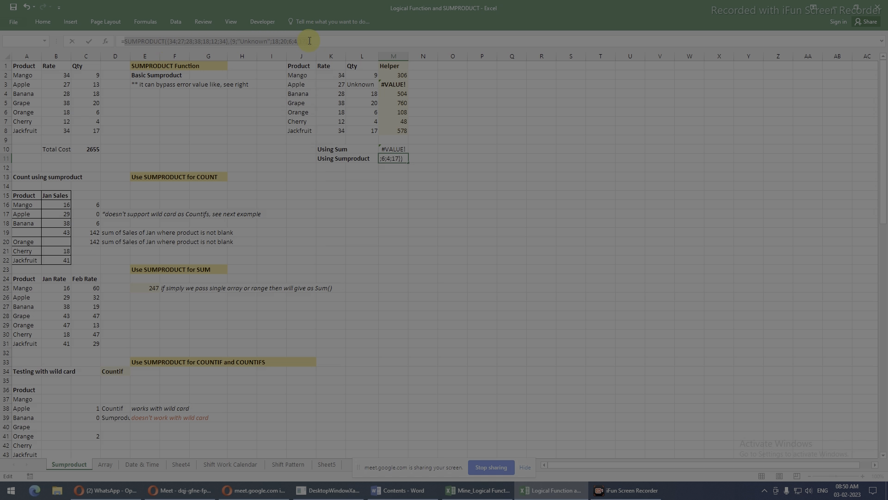
{"action": "key", "text": "F9"}
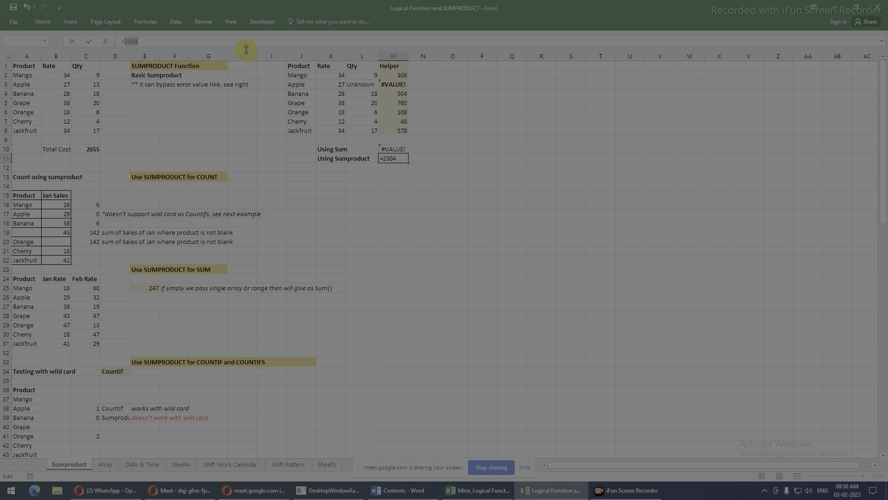
{"action": "key", "text": "Escape"}
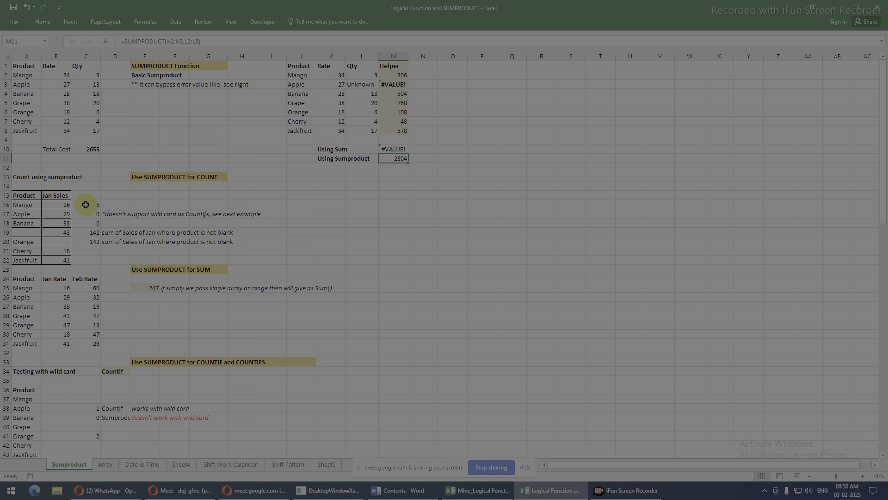
Review the Product range A16:A22 in the count table and its blank cell A19.
{"action": "left_click_drag", "start_coordinate": [30, 206], "coordinate": [28, 259]}
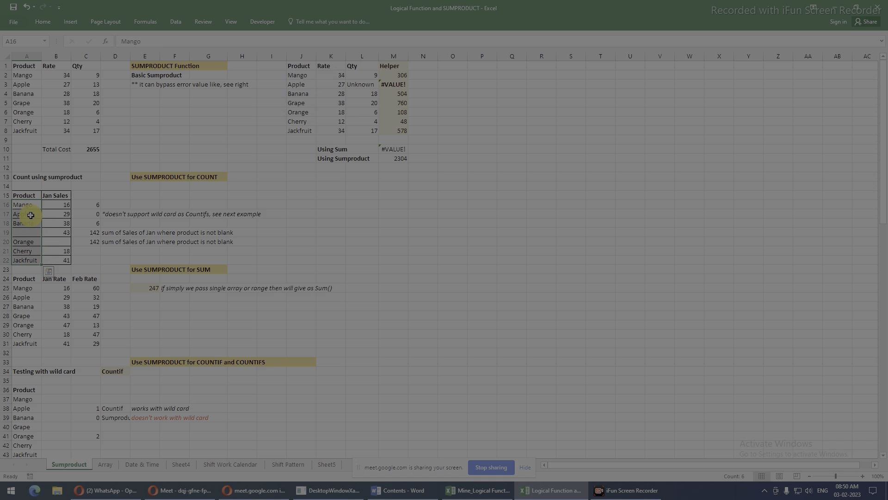
{"action": "left_click_drag", "start_coordinate": [28, 207], "coordinate": [32, 259]}
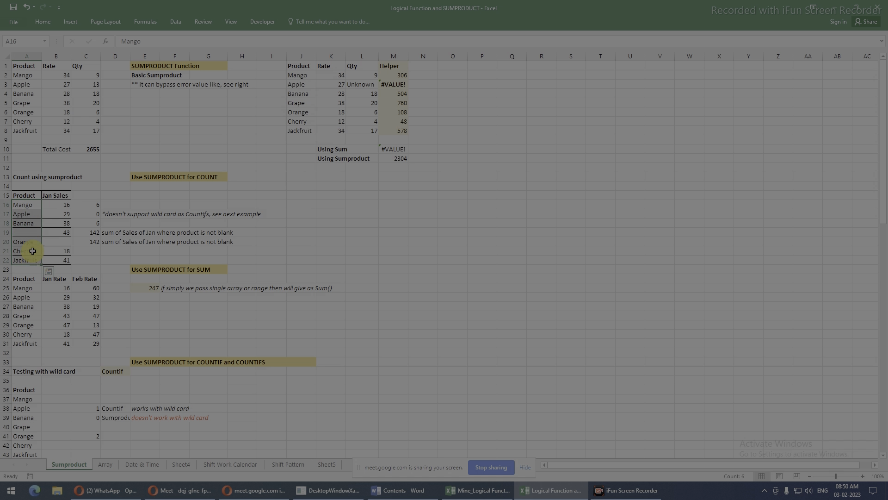
{"action": "left_click", "coordinate": [33, 231]}
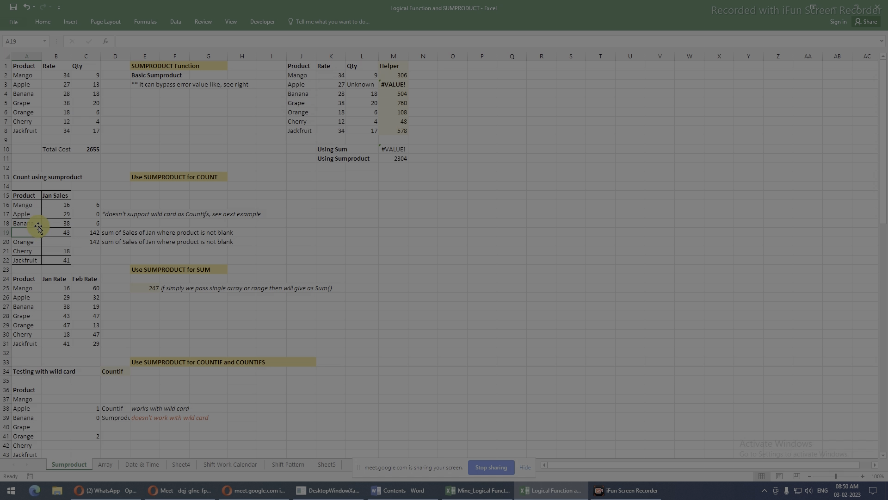
Enter =LEN(M11) in cell L16 to get the character length of the Using Sumproduct value.
{"action": "left_click", "coordinate": [368, 208]}
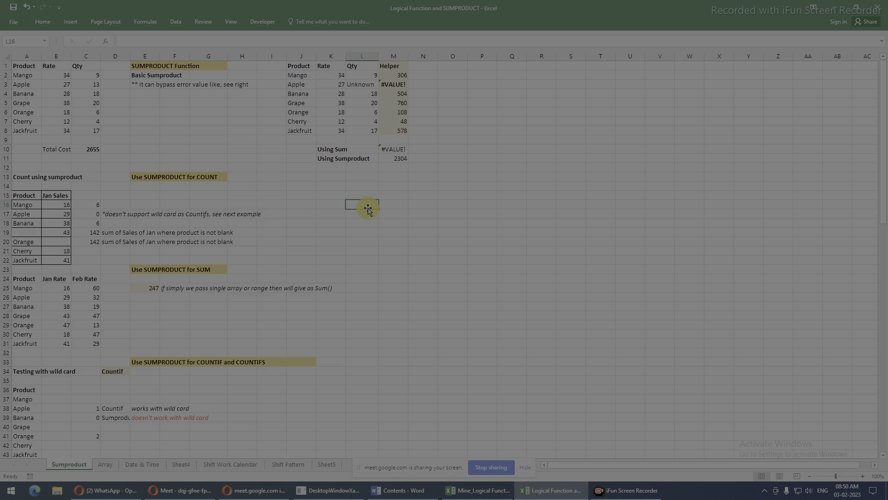
{"action": "type", "text": "=LEN("}
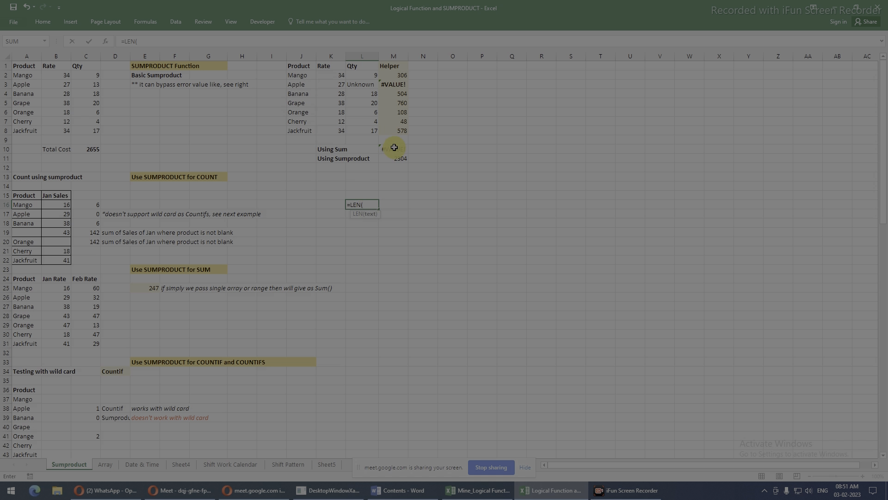
{"action": "left_click", "coordinate": [395, 157]}
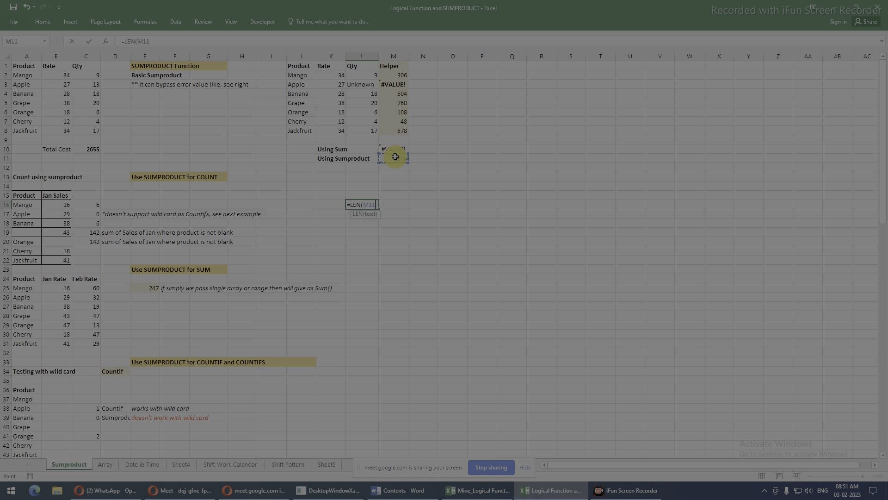
{"action": "key", "text": "Escape"}
{"action": "left_click", "coordinate": [395, 157]}
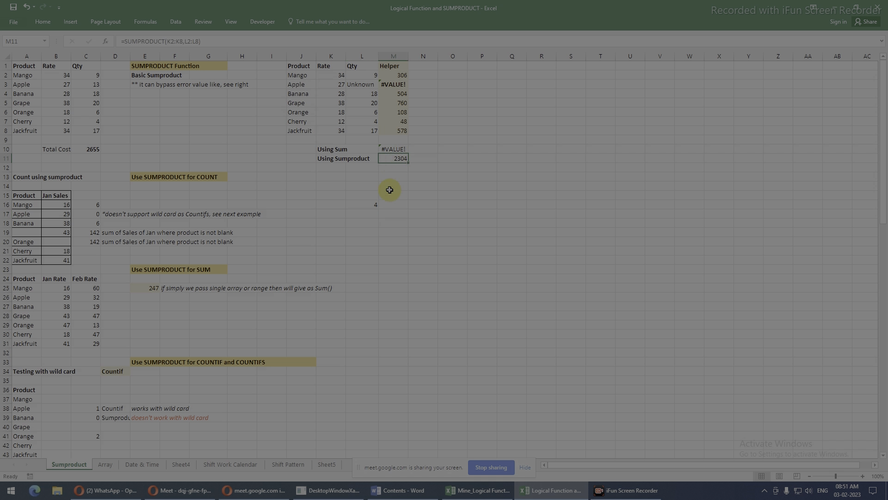
Compare the LEN formula in L16 with the SUMPRODUCT counting formula in C16, checking blank cell A19.
{"action": "left_click", "coordinate": [369, 204]}
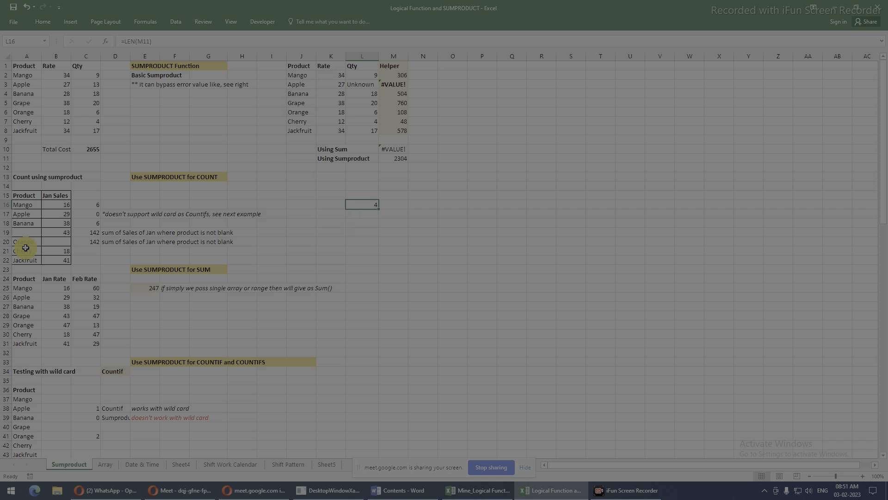
{"action": "left_click", "coordinate": [24, 232]}
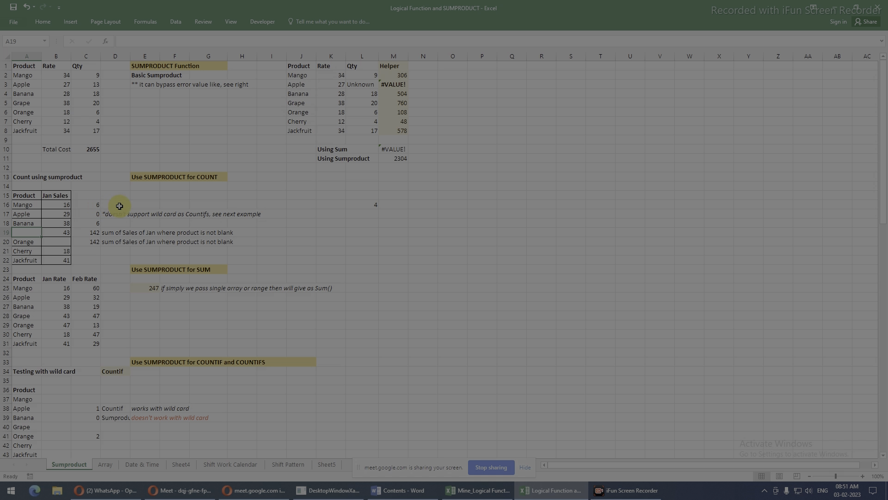
{"action": "left_click", "coordinate": [93, 206]}
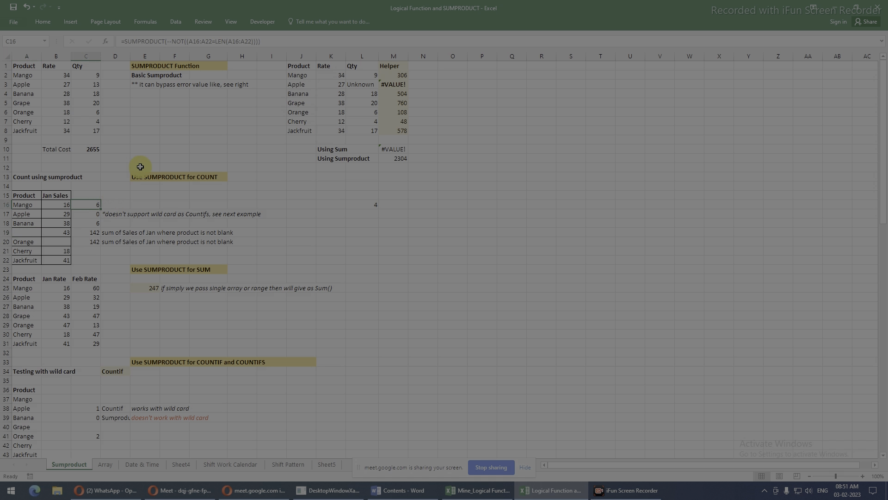
Start a SUMPRODUCT formula in cell J16 with a NOT function nested as its first array.
{"action": "left_click", "coordinate": [297, 226]}
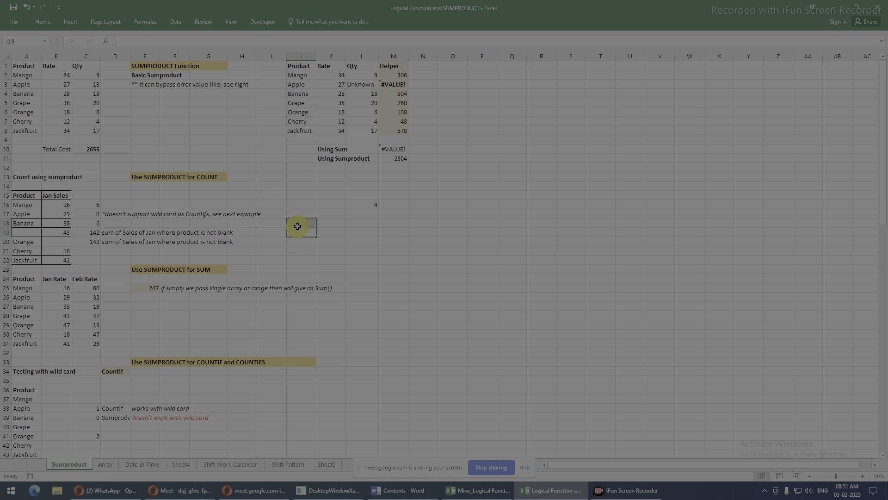
{"action": "key", "text": "Up"}
{"action": "key", "text": "Up"}
{"action": "key", "text": "Up"}
{"action": "type", "text": "=sum"}
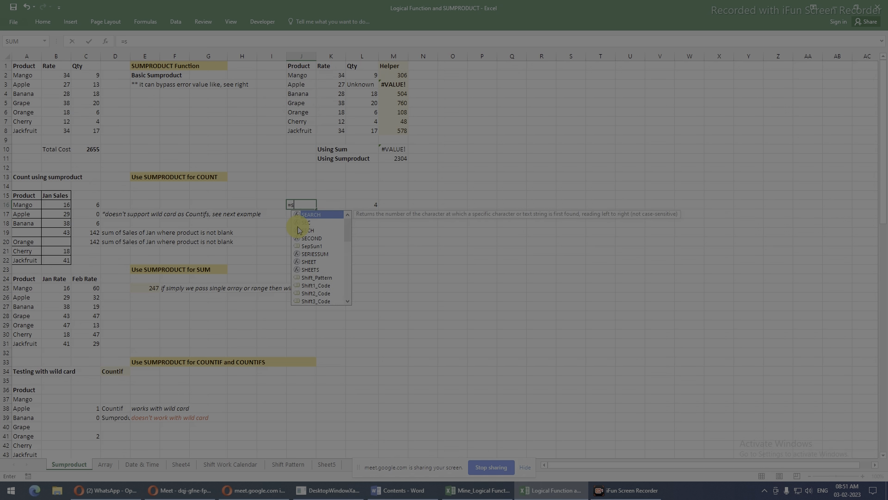
{"action": "type", "text": "ro"}
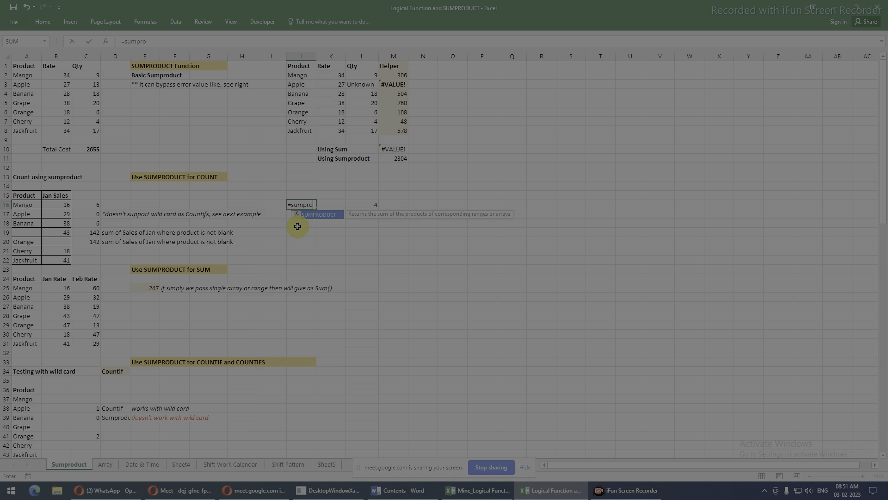
{"action": "key", "text": "Tab"}
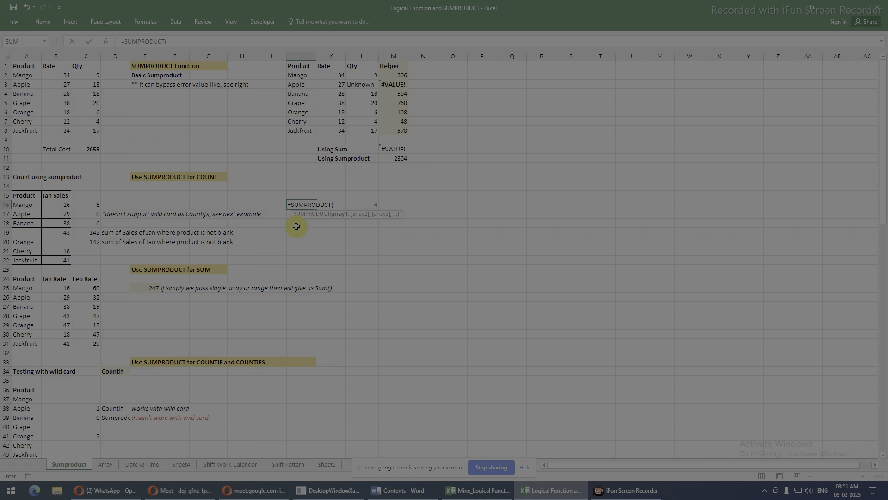
{"action": "type", "text": "not"}
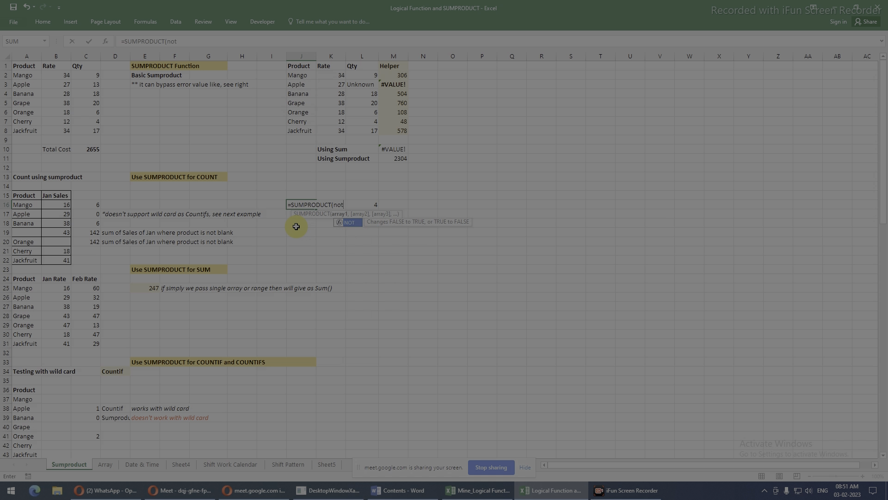
{"action": "key", "text": "Tab"}
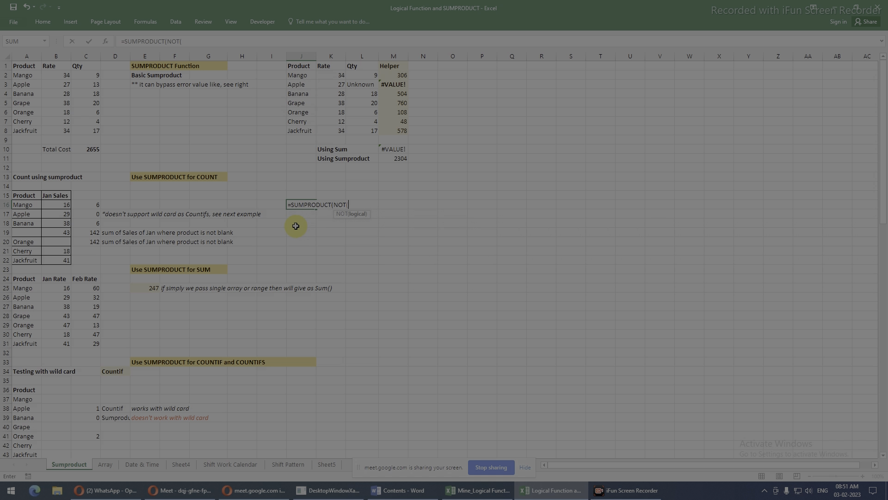
Complete J16's NOT argument with the comparison A16:A22=LEN(A16:A22) and enter the formula, accepting the proposed parenthesis correction.
{"action": "type", "text": "(("}
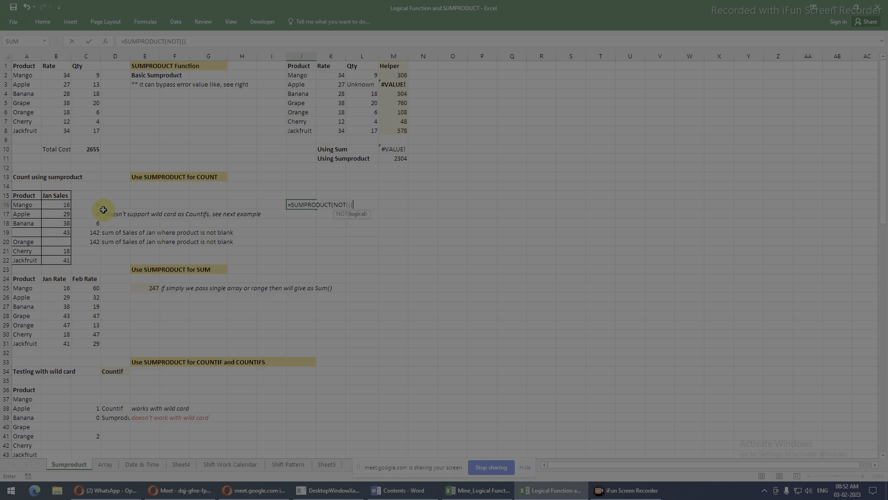
{"action": "left_click_drag", "start_coordinate": [36, 204], "coordinate": [35, 258]}
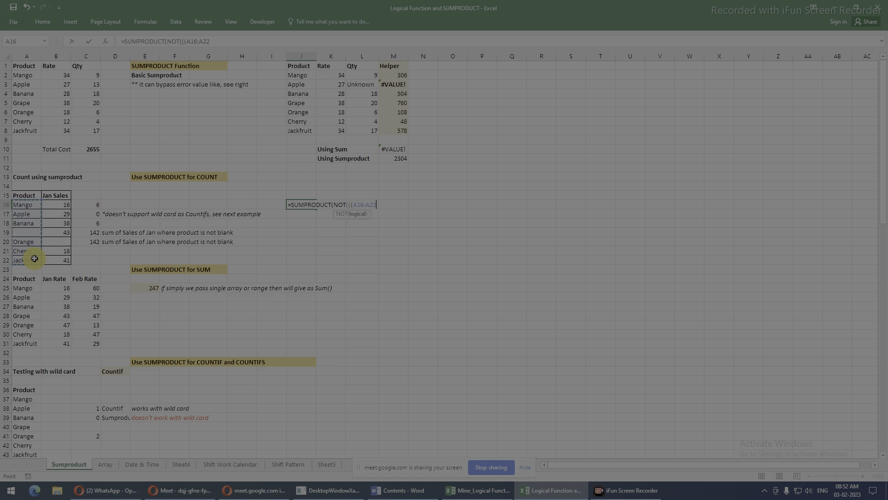
{"action": "type", "text": "=LEN("}
{"action": "left_click_drag", "start_coordinate": [23, 204], "coordinate": [21, 260]}
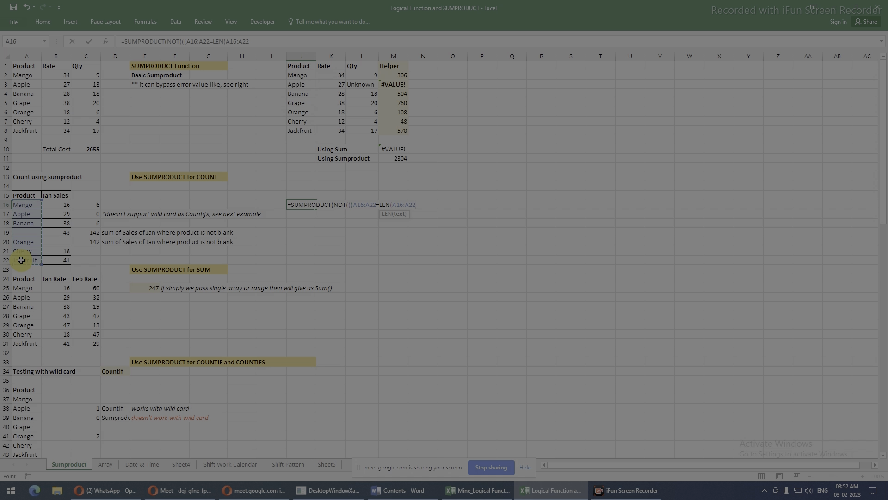
{"action": "type", "text": "))"}
{"action": "key", "text": "Return"}
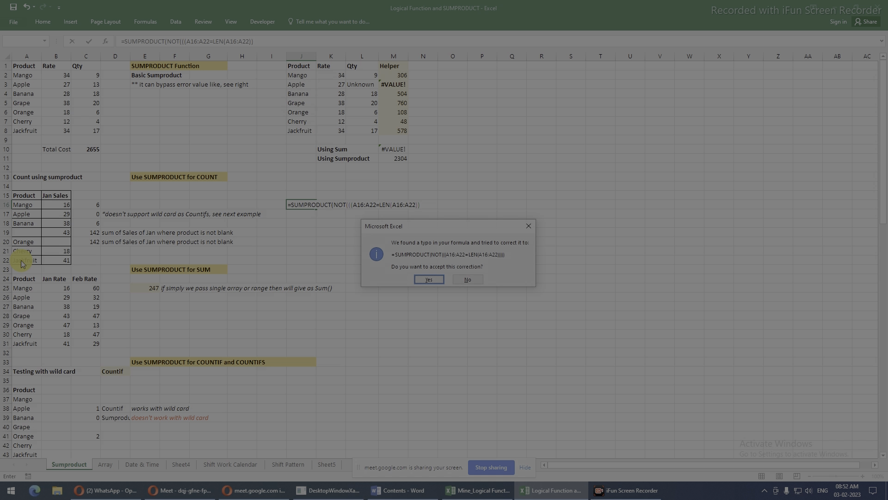
{"action": "key", "text": "Return"}
{"action": "key", "text": "Up"}
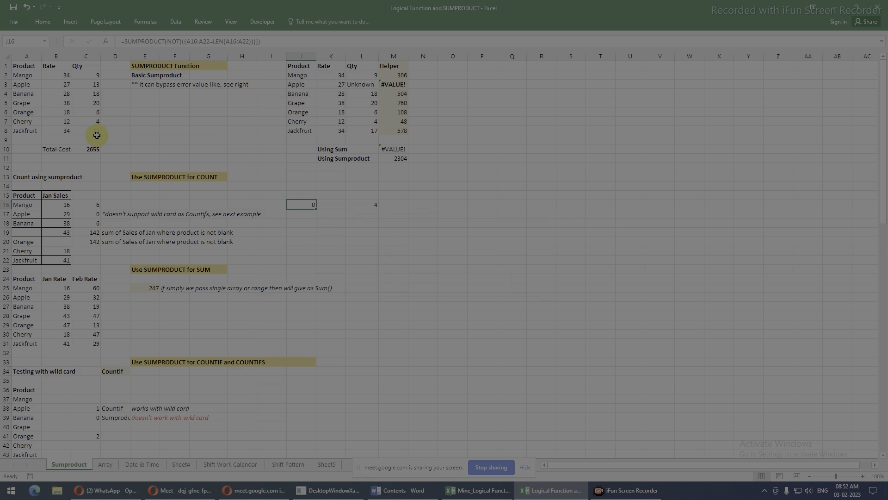
Evaluate LEN(A16:A22) and the A16:A22 range separately inside J16's formula to expand both into arrays.
{"action": "left_click", "coordinate": [180, 41]}
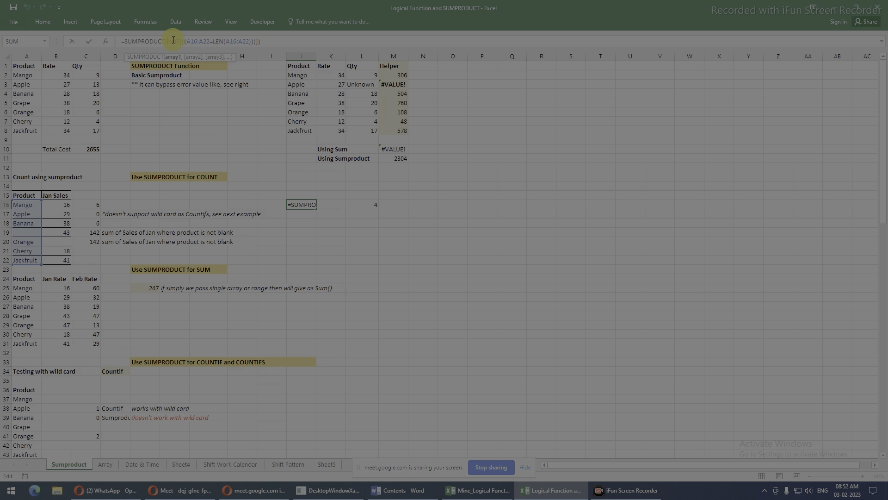
{"action": "key", "text": "ctrl+Return"}
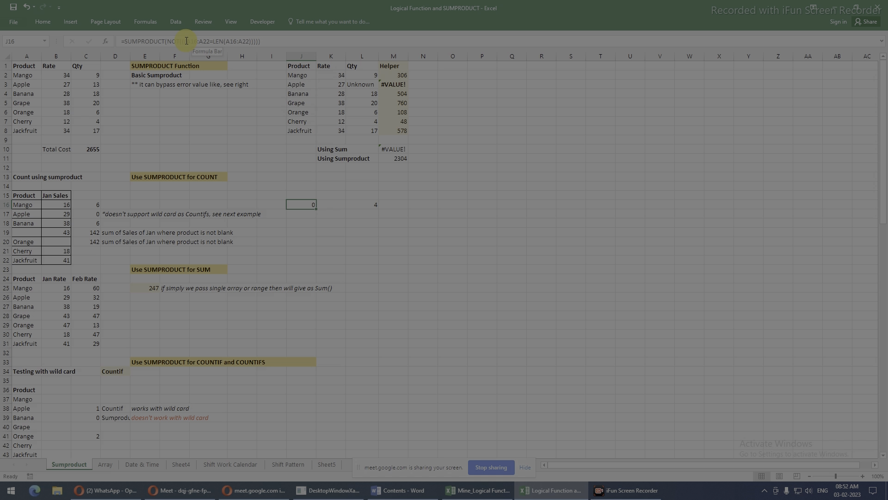
{"action": "left_click", "coordinate": [215, 41]}
{"action": "left_click_drag", "start_coordinate": [244, 41], "coordinate": [252, 41]}
{"action": "key", "text": "F9"}
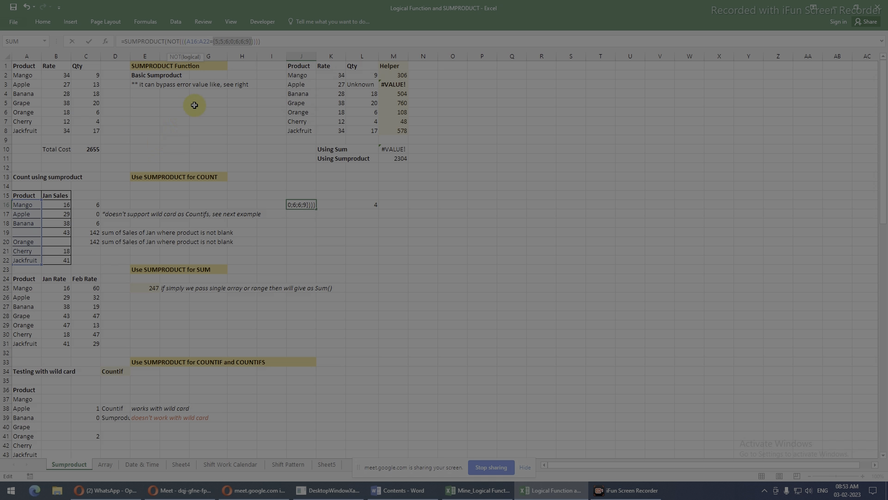
{"action": "left_click_drag", "start_coordinate": [187, 41], "coordinate": [209, 40]}
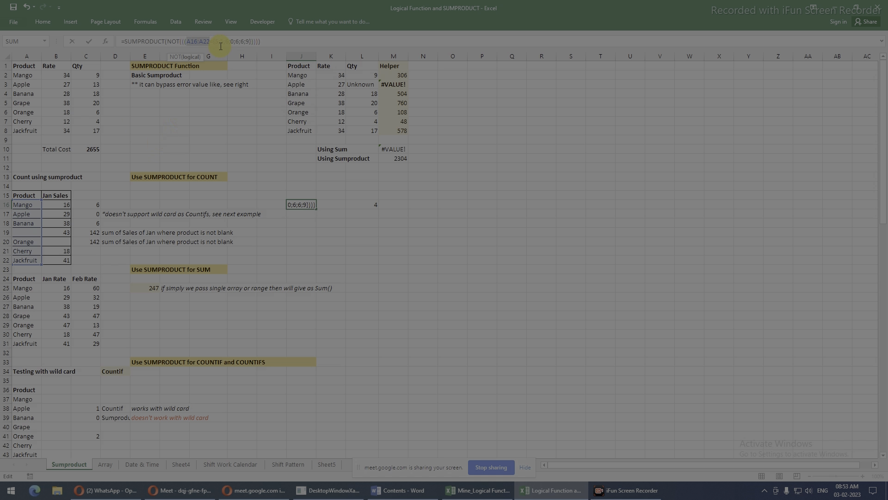
{"action": "key", "text": "F9"}
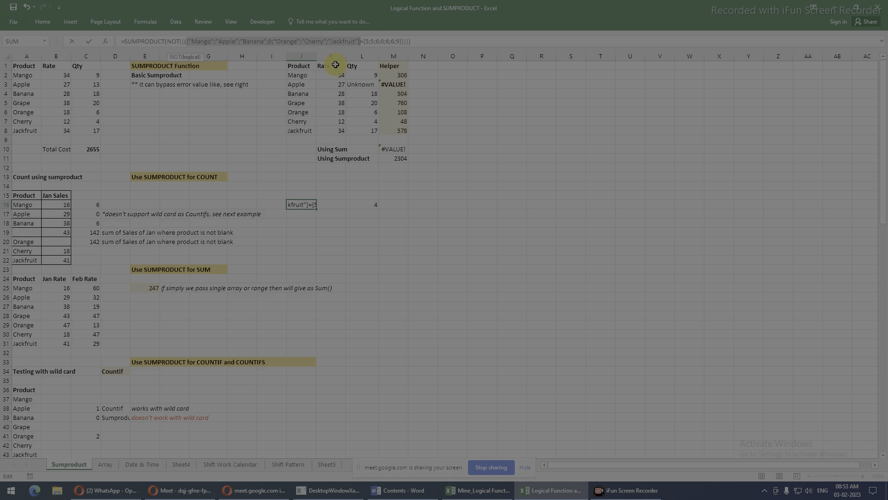
Compare the expanded arrays in J16's formula, matching Mango and the blank product's 0 with their LEN values.
{"action": "left_click", "coordinate": [368, 41]}
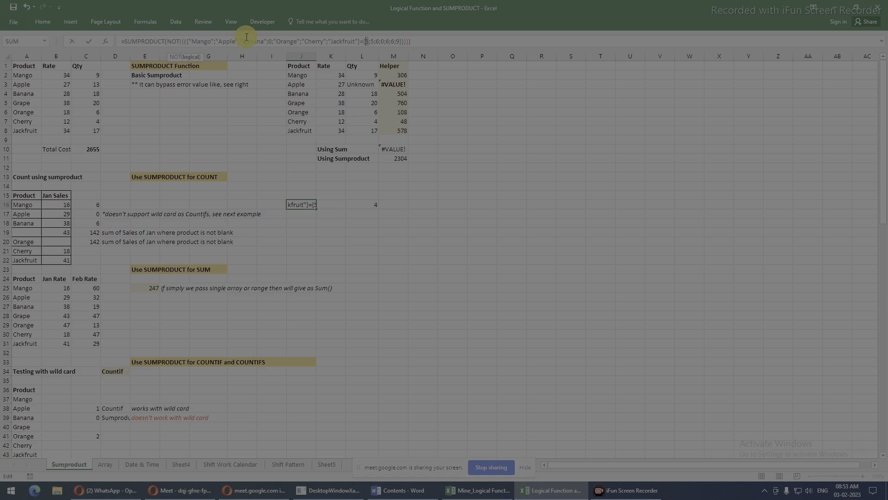
{"action": "left_click_drag", "start_coordinate": [191, 41], "coordinate": [209, 39]}
{"action": "double_click", "coordinate": [270, 42]}
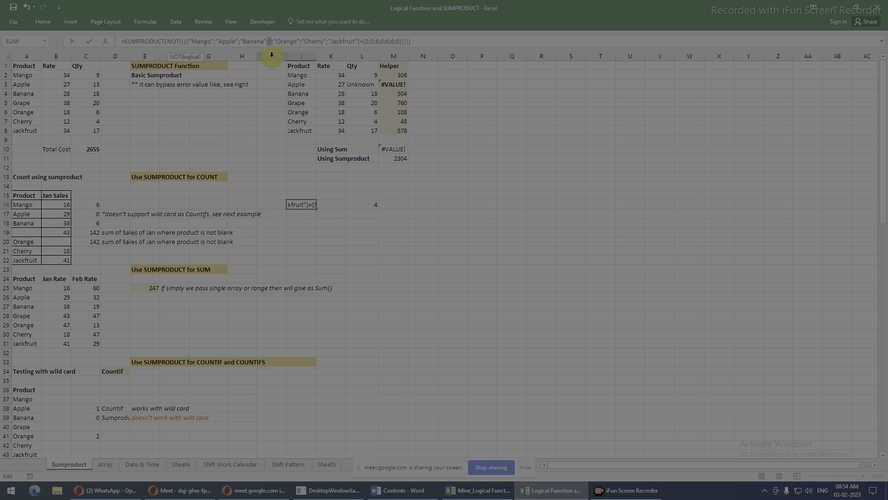
{"action": "left_click_drag", "start_coordinate": [269, 41], "coordinate": [272, 42]}
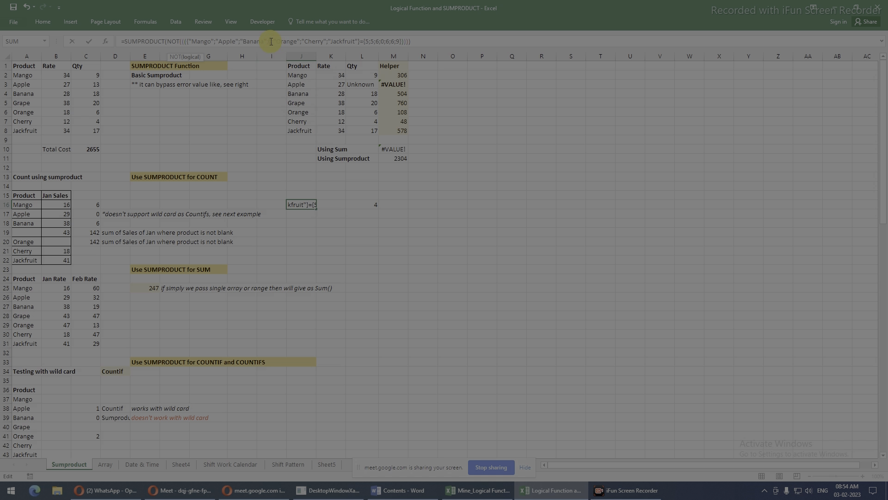
{"action": "left_click_drag", "start_coordinate": [381, 42], "coordinate": [383, 41]}
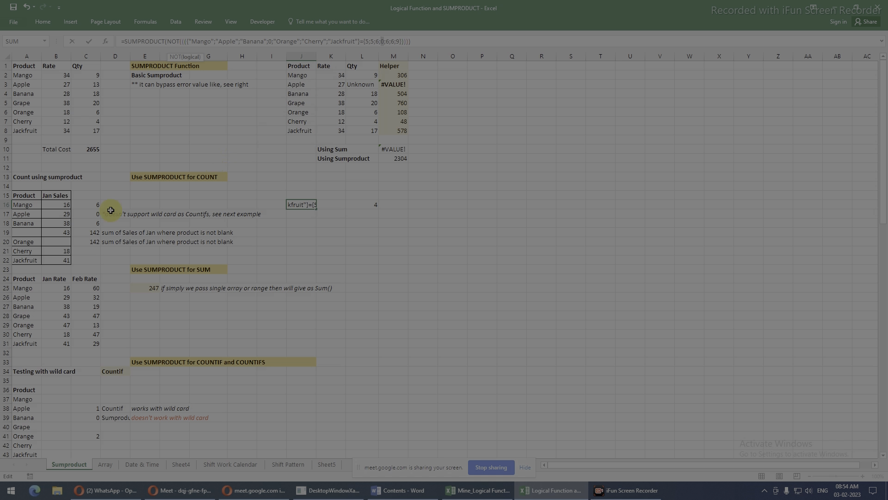
{"action": "left_click_drag", "start_coordinate": [268, 41], "coordinate": [272, 42]}
{"action": "left_click_drag", "start_coordinate": [381, 42], "coordinate": [384, 41]}
{"action": "left_click", "coordinate": [384, 41]}
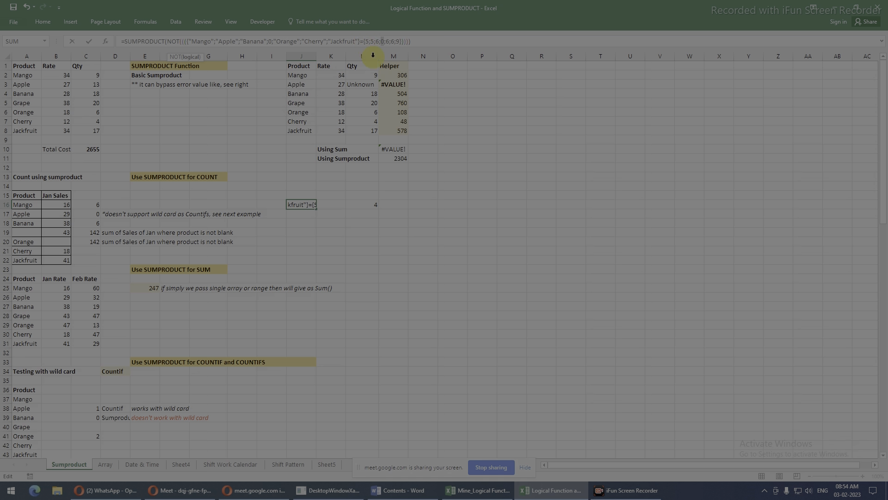
Open Notepad and write the comparisons 5=5 and apple=5 on separate lines in enlarged text.
{"action": "key", "text": "super"}
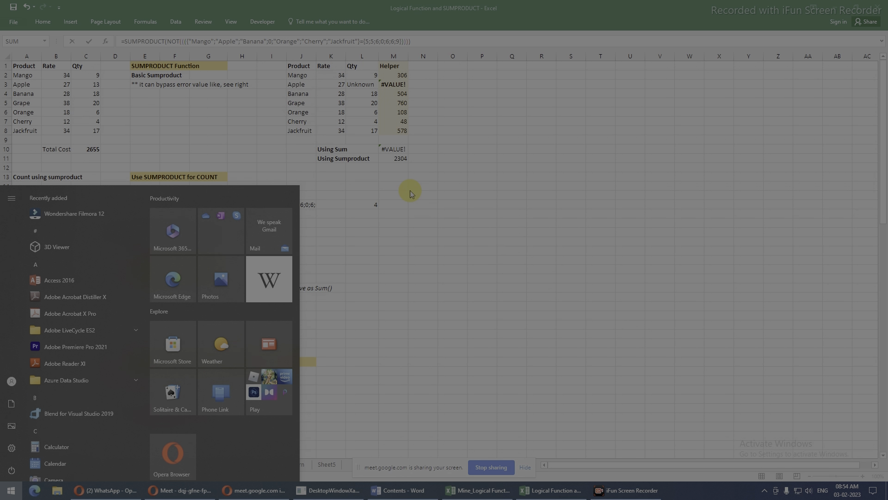
{"action": "key", "text": "super+r"}
{"action": "type", "text": "notepad"}
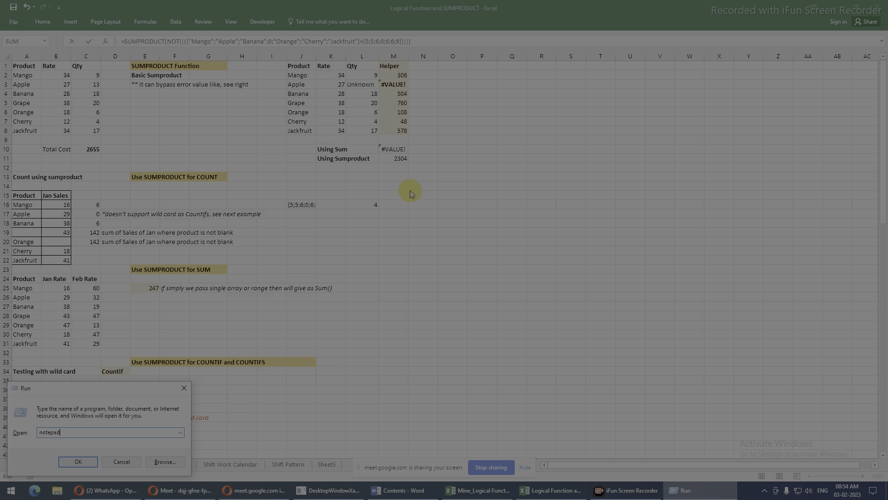
{"action": "key", "text": "Return"}
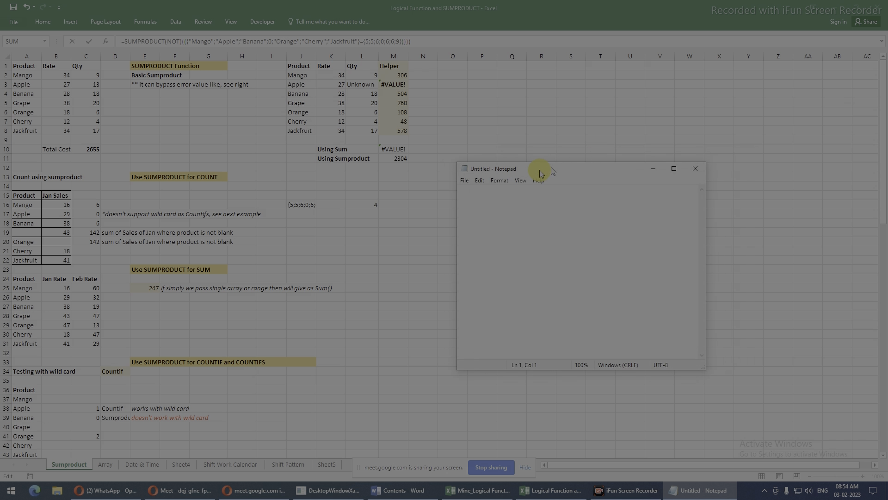
{"action": "type", "text": "5=5"}
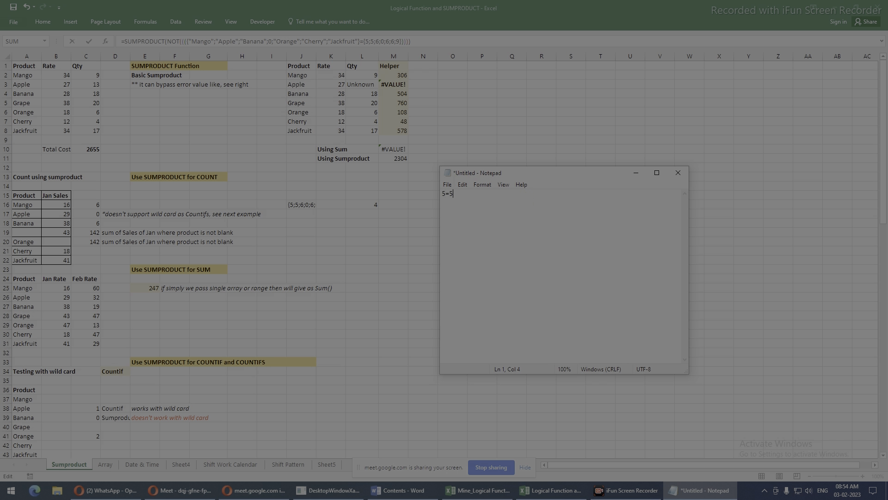
{"action": "scroll", "coordinate": [547, 234], "scroll_direction": "up", "scroll_amount": 11, "text": "ctrl"}
{"action": "key", "text": "Return"}
{"action": "type", "text": "apple=5"}
{"action": "key", "text": "Return"}
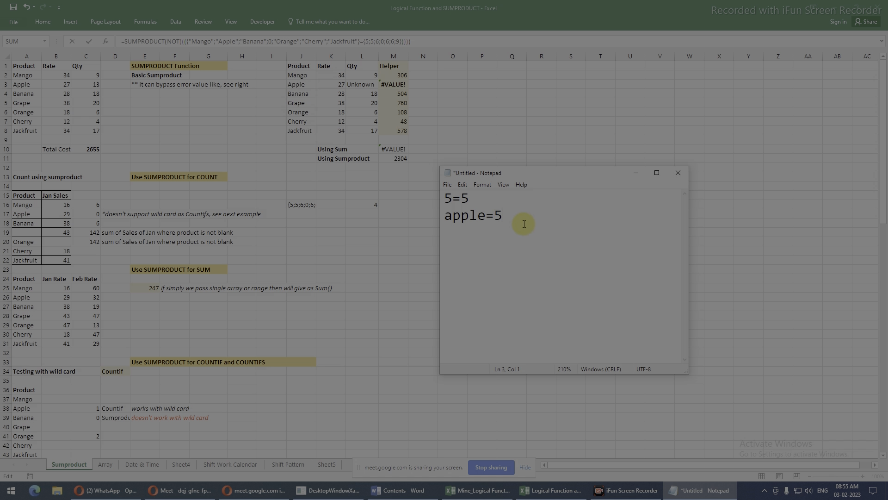
Add the comparison 5=2+3 on a third line below apple=5.
{"action": "left_click_drag", "start_coordinate": [487, 217], "coordinate": [507, 214]}
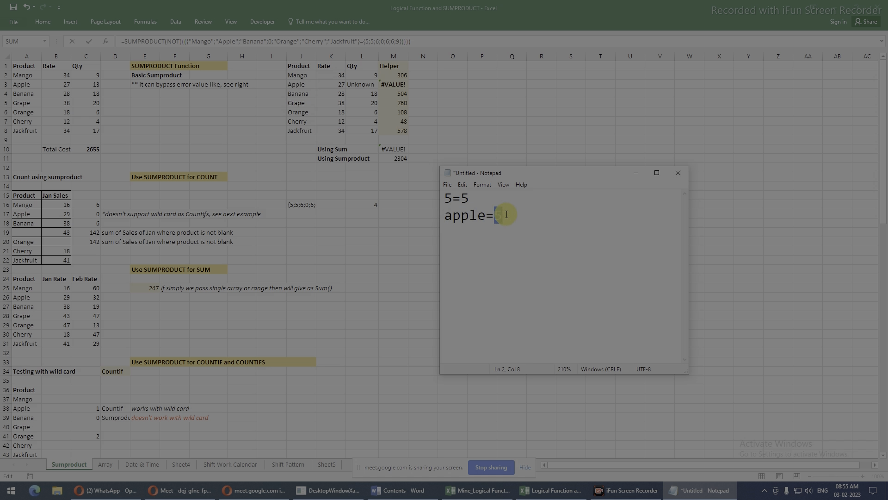
{"action": "left_click", "coordinate": [509, 218]}
{"action": "type", "text": "5="}
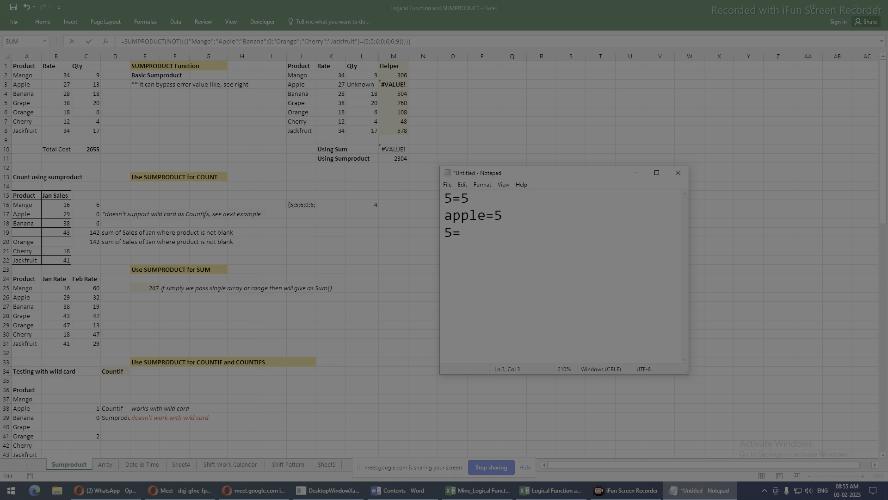
{"action": "type", "text": "2+3"}
{"action": "left_click_drag", "start_coordinate": [460, 233], "coordinate": [440, 233]}
Label the comparison 5=5 as true, apple=5 as false and 5=2+3 as true.
{"action": "left_click", "coordinate": [491, 200]}
{"action": "type", "text": "truw"}
{"action": "key", "text": "BackSpace"}
{"action": "key", "text": "BackSpace"}
{"action": "type", "text": "ue"}
{"action": "left_click", "coordinate": [514, 215]}
{"action": "type", "text": "false"}
{"action": "key", "text": "Down"}
{"action": "type", "text": "t"}
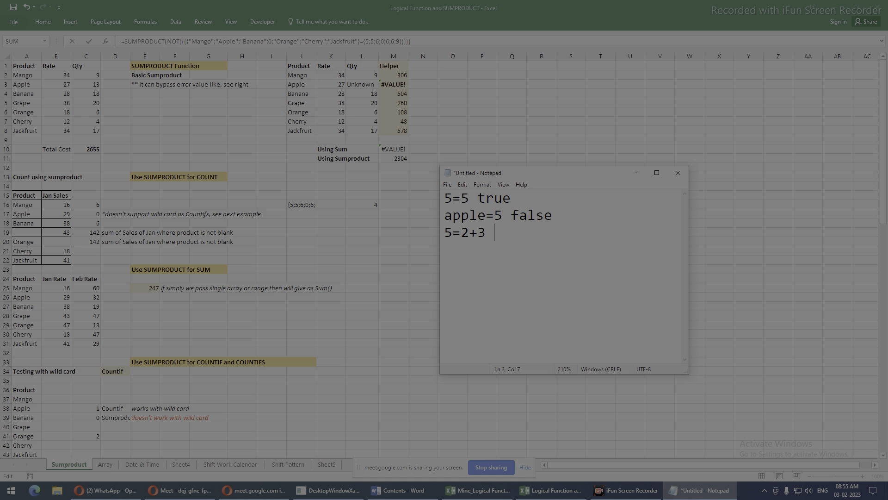
{"action": "type", "text": "rue"}
{"action": "left_click_drag", "start_coordinate": [535, 237], "coordinate": [444, 195]}
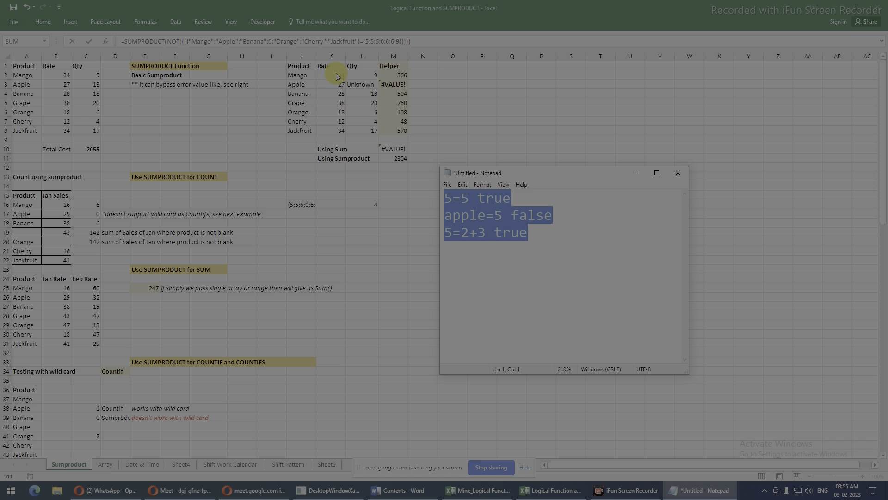
Return to J16's formula in Excel and evaluate the whole comparison inside NOT as TRUE/FALSE values.
{"action": "left_click", "coordinate": [382, 41]}
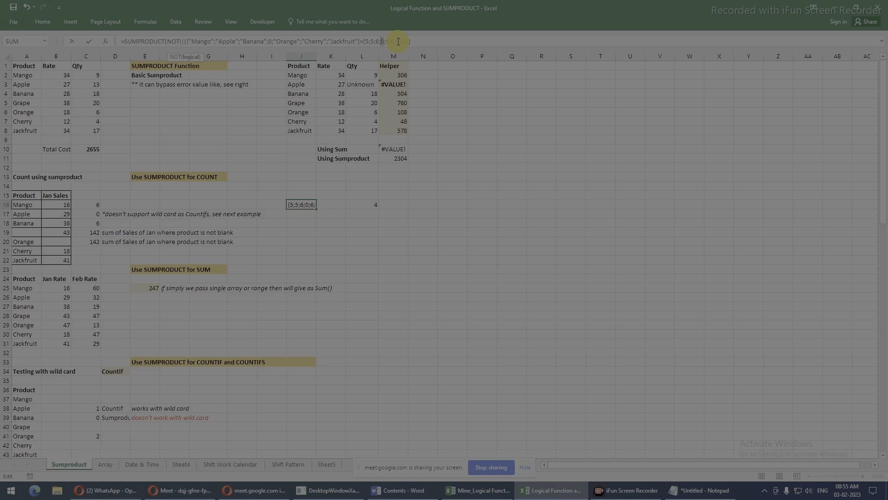
{"action": "left_click", "coordinate": [168, 43]}
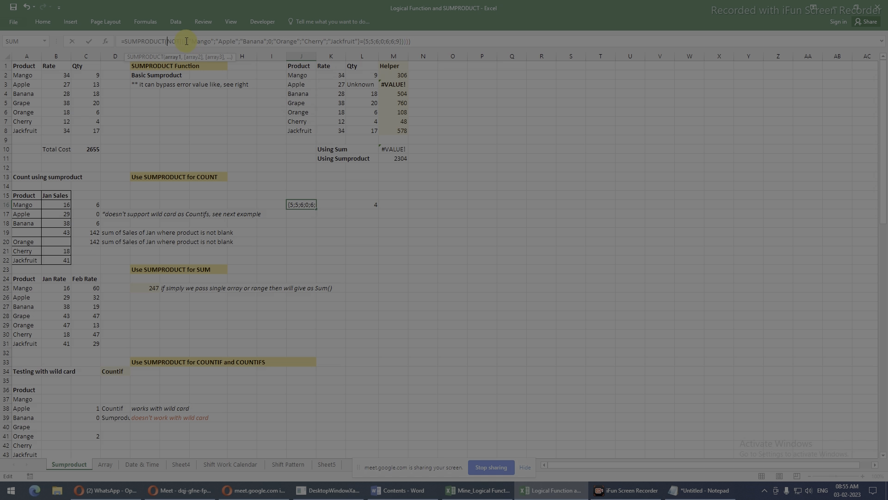
{"action": "left_click_drag", "start_coordinate": [190, 41], "coordinate": [423, 62]}
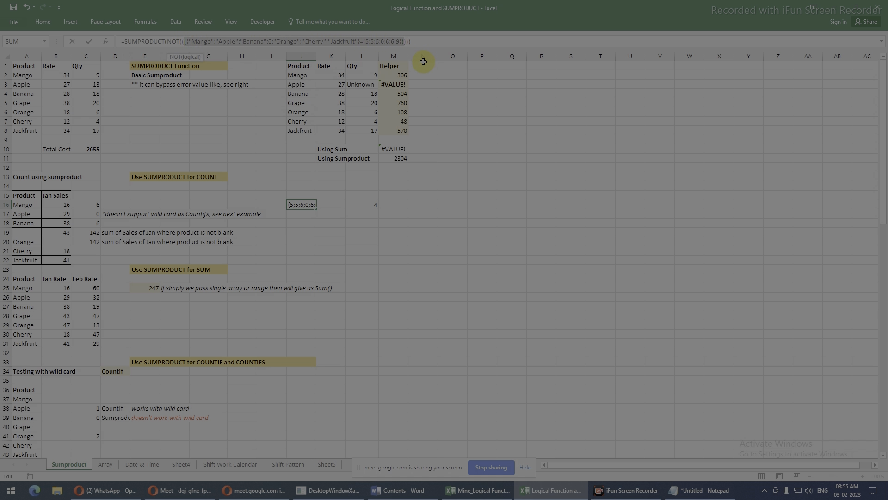
{"action": "key", "text": "F9"}
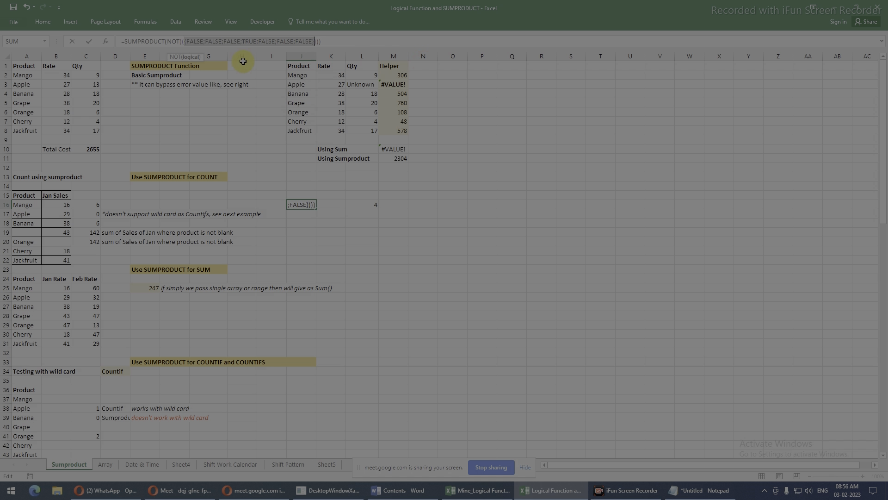
{"action": "left_click", "coordinate": [255, 41]}
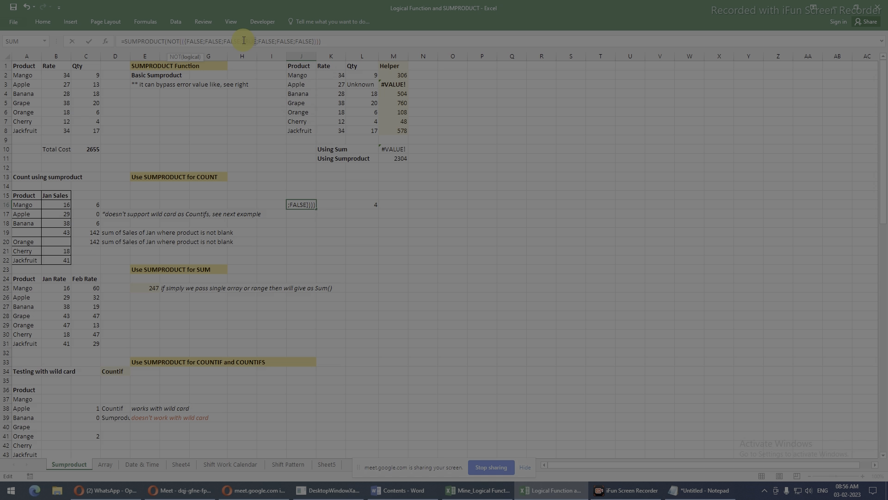
Evaluate the whole NOT expression inside J16's SUMPRODUCT as a TRUE/FALSE array and examine its values.
{"action": "left_click_drag", "start_coordinate": [244, 41], "coordinate": [236, 41]}
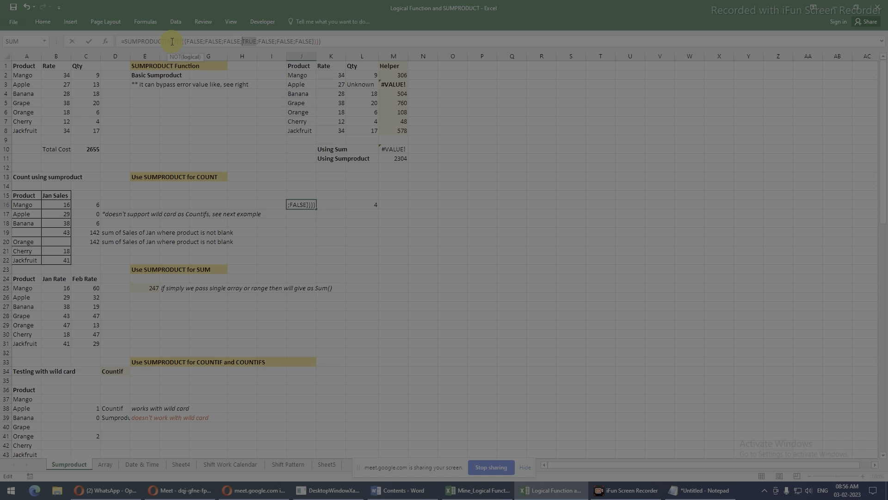
{"action": "left_click_drag", "start_coordinate": [169, 41], "coordinate": [318, 66]}
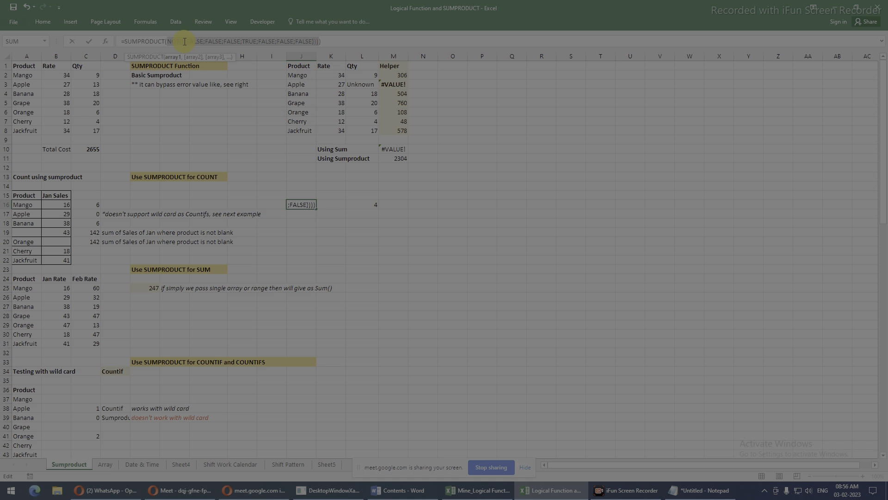
{"action": "left_click_drag", "start_coordinate": [185, 42], "coordinate": [316, 41]}
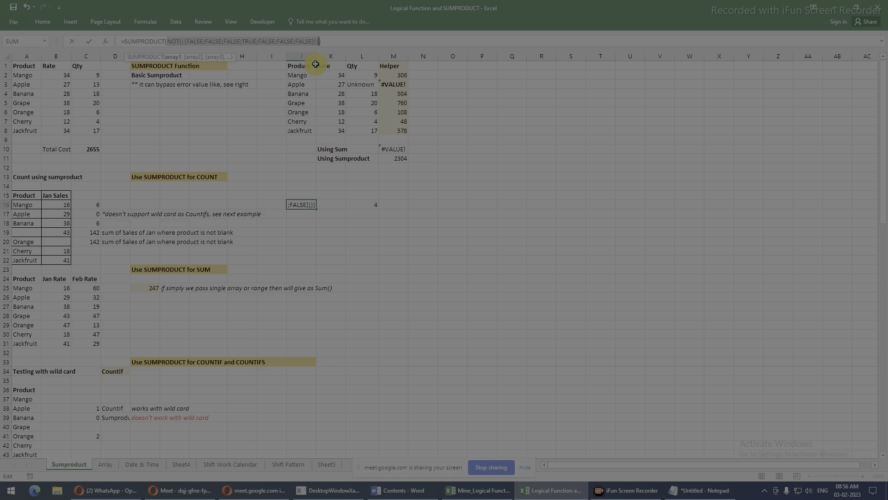
{"action": "key", "text": "F9"}
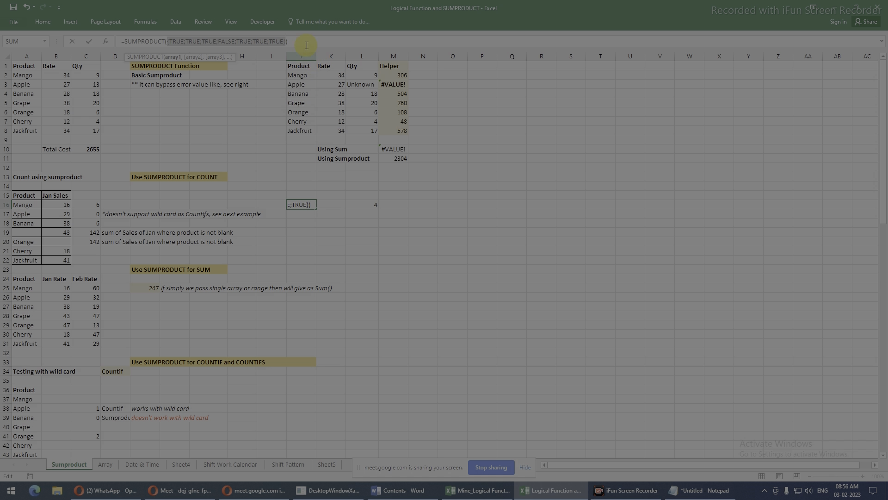
{"action": "double_click", "coordinate": [221, 42]}
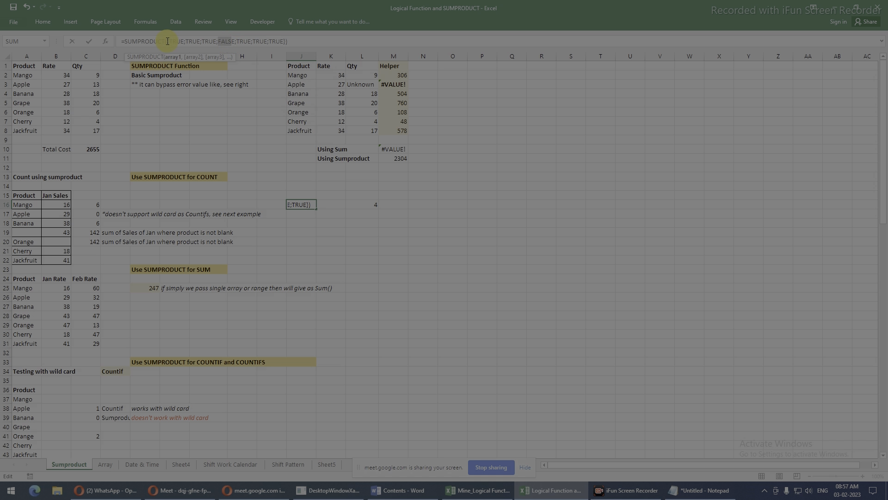
{"action": "left_click_drag", "start_coordinate": [168, 41], "coordinate": [287, 38]}
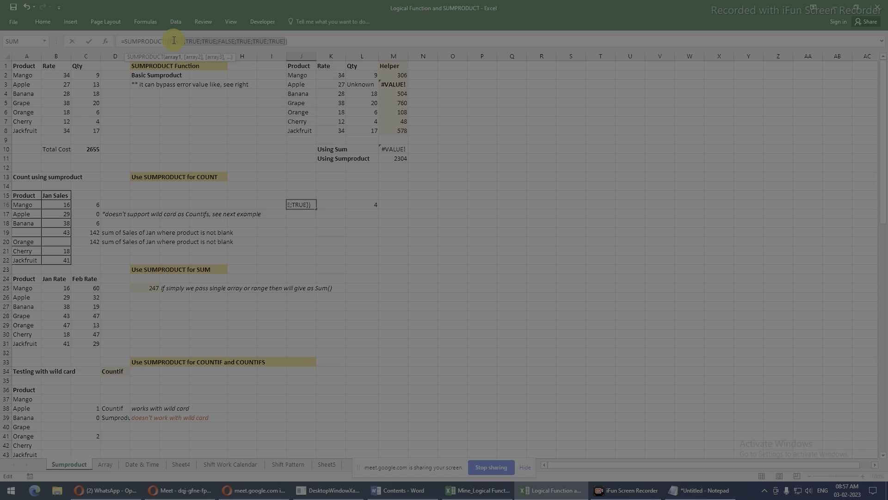
{"action": "left_click_drag", "start_coordinate": [168, 39], "coordinate": [286, 39]}
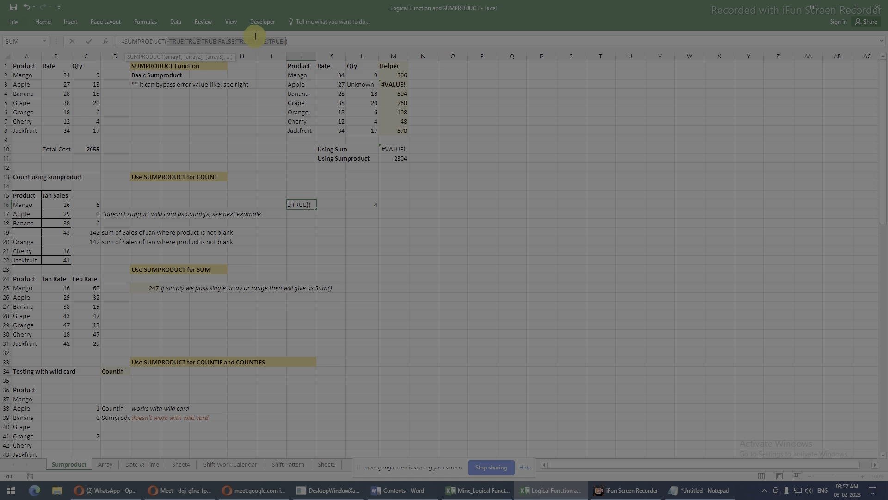
Try prefixing the TRUE/FALSE array inside J16's SUMPRODUCT with --, then with 0+.
{"action": "left_click", "coordinate": [167, 40]}
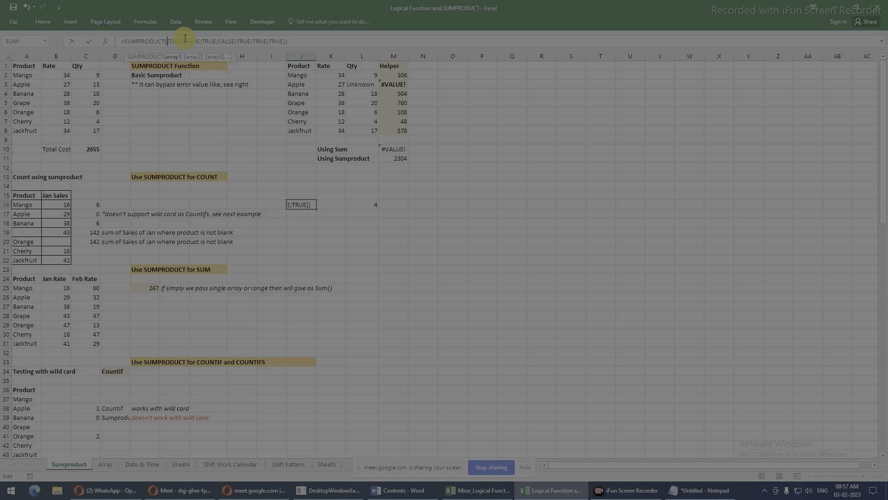
{"action": "type", "text": "--"}
{"action": "key", "text": "BackSpace"}
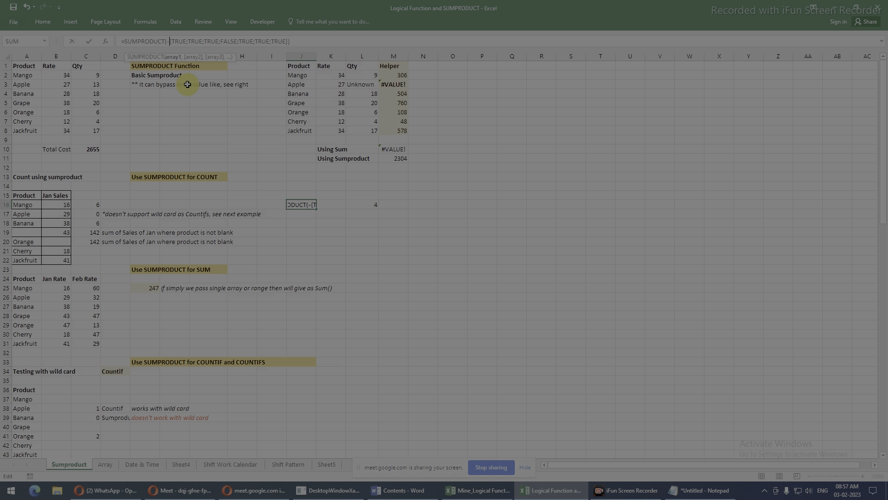
{"action": "key", "text": "BackSpace"}
{"action": "type", "text": "+"}
{"action": "type", "text": "0"}
{"action": "key", "text": "BackSpace"}
{"action": "key", "text": "BackSpace"}
{"action": "type", "text": "0+"}
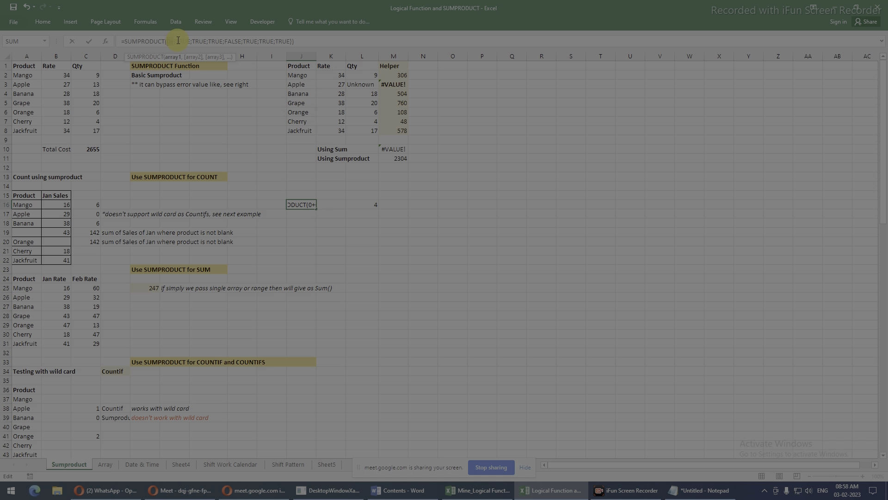
Prefix the TRUE/FALSE array in J16's SUMPRODUCT with 1* and evaluate the product as a numeric array.
{"action": "type", "text": "1*"}
{"action": "left_click_drag", "start_coordinate": [169, 41], "coordinate": [293, 40]}
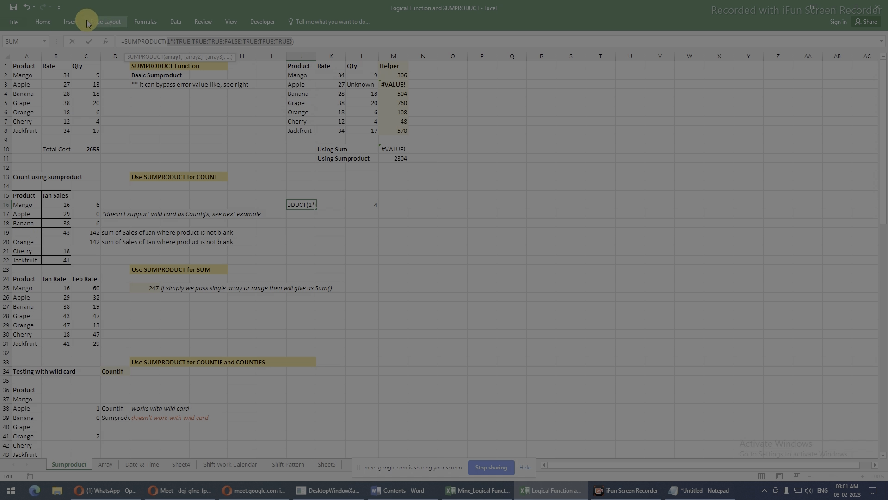
{"action": "key", "text": "F9"}
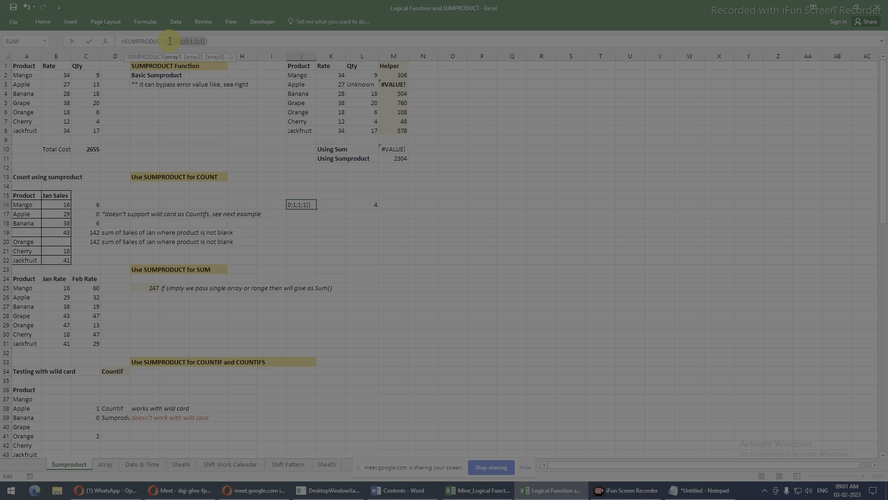
{"action": "left_click", "coordinate": [171, 42]}
{"action": "left_click_drag", "start_coordinate": [167, 42], "coordinate": [200, 42]}
{"action": "left_click_drag", "start_coordinate": [171, 41], "coordinate": [197, 41]}
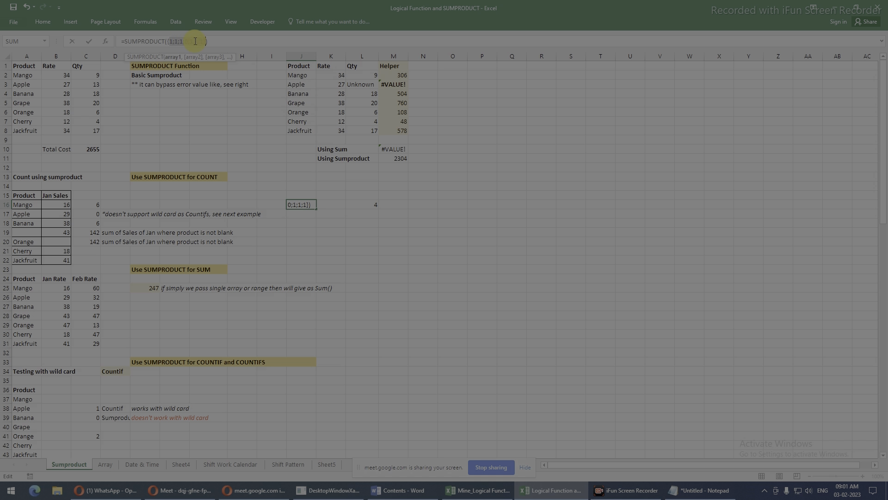
Evaluate the complete SUMPRODUCT expression in J16, undo the evaluation and leave the cell without saving.
{"action": "left_click", "coordinate": [130, 41]}
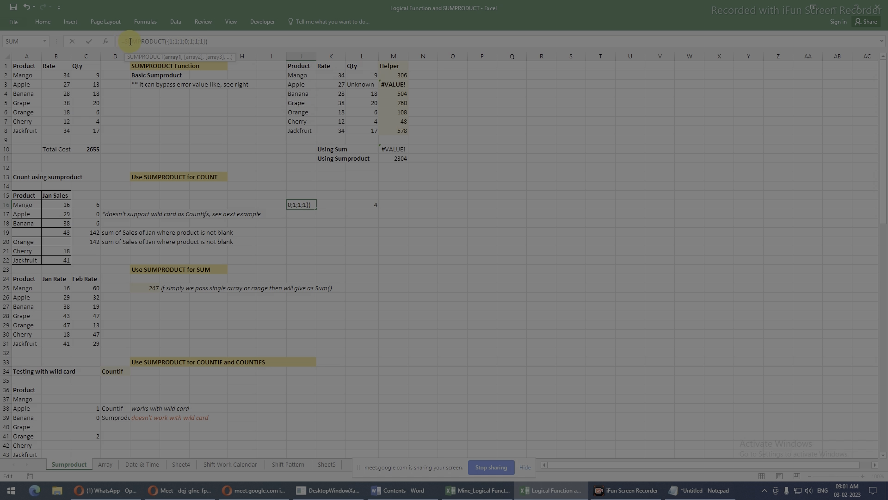
{"action": "left_click_drag", "start_coordinate": [124, 41], "coordinate": [224, 41]}
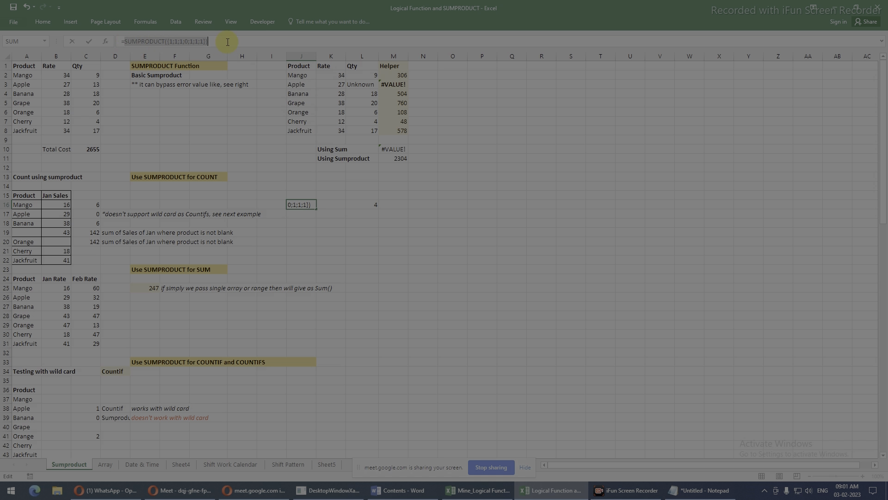
{"action": "key", "text": "F9"}
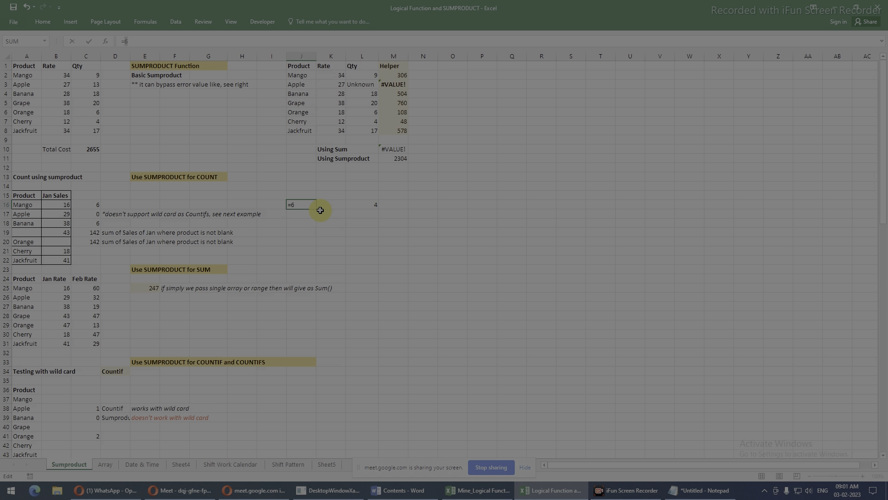
{"action": "key", "text": "ctrl+z"}
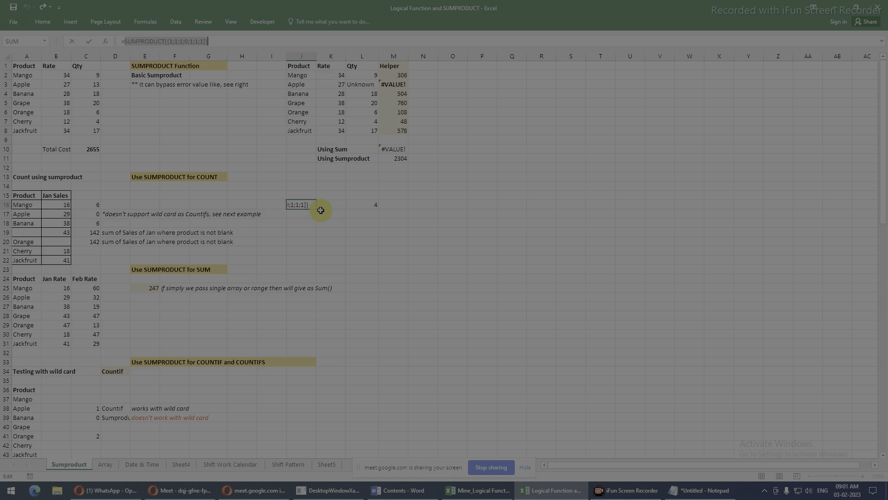
{"action": "left_click_drag", "start_coordinate": [124, 40], "coordinate": [224, 40]}
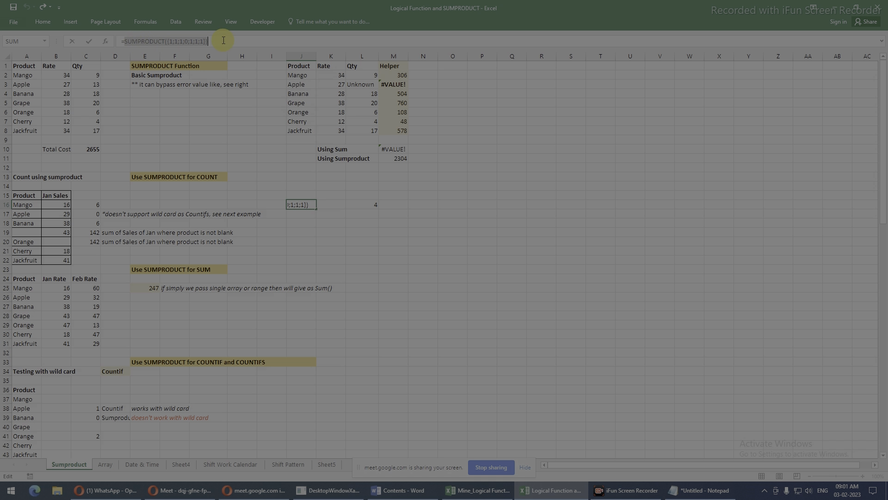
{"action": "key", "text": "Escape"}
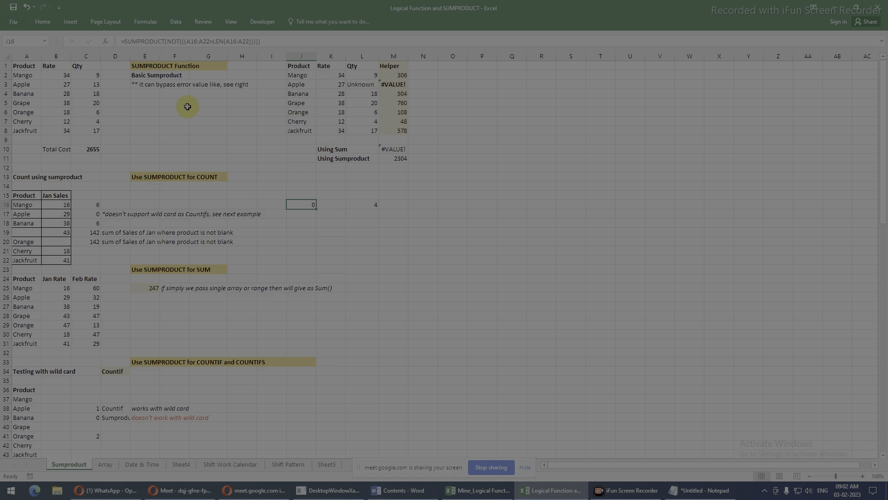
Evaluate the LEN(A16:A22) part of J16's formula to examine each product's text length, cancelling the evaluation each time.
{"action": "left_click", "coordinate": [215, 42]}
{"action": "left_click_drag", "start_coordinate": [214, 42], "coordinate": [253, 42]}
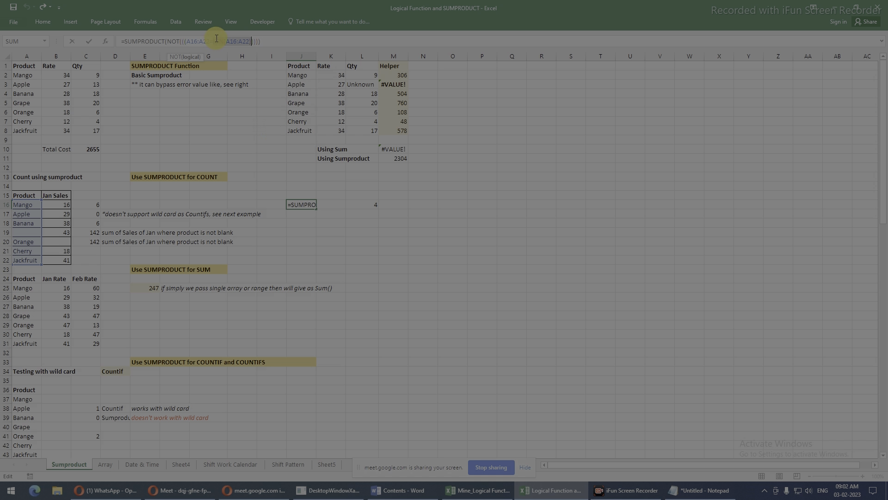
{"action": "key", "text": "F9"}
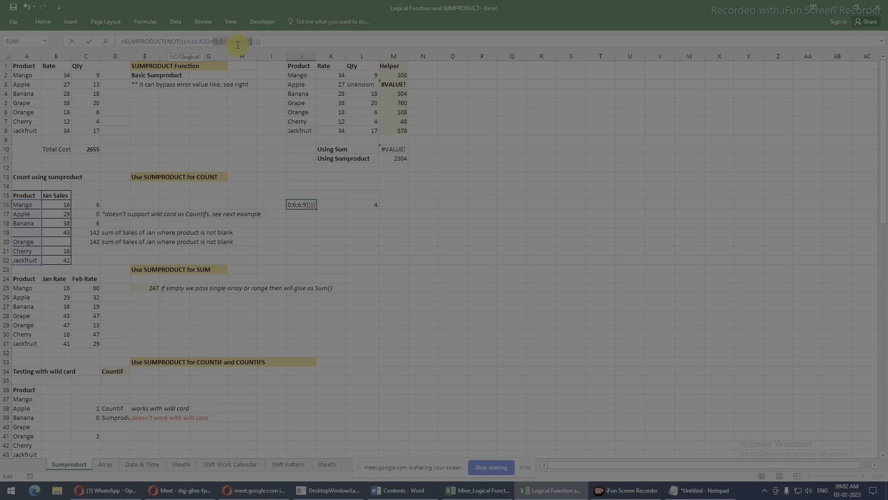
{"action": "key", "text": "Escape"}
{"action": "left_click_drag", "start_coordinate": [215, 40], "coordinate": [250, 42]}
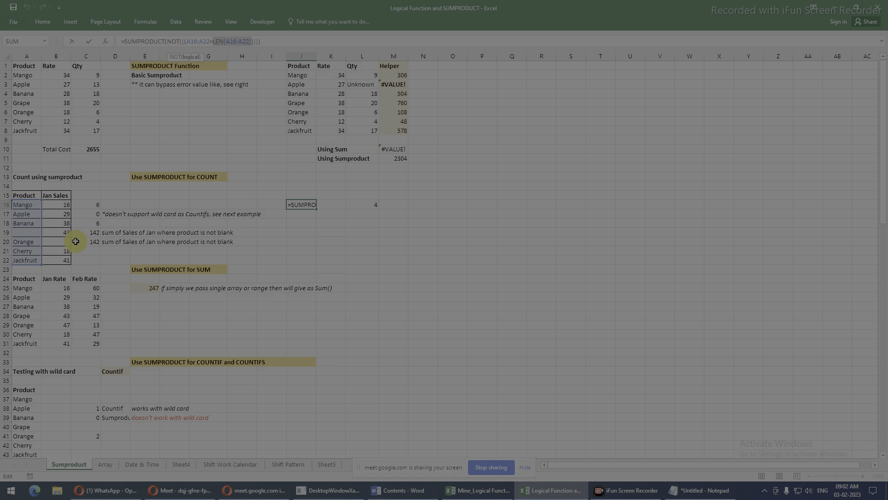
{"action": "left_click_drag", "start_coordinate": [213, 44], "coordinate": [252, 44]}
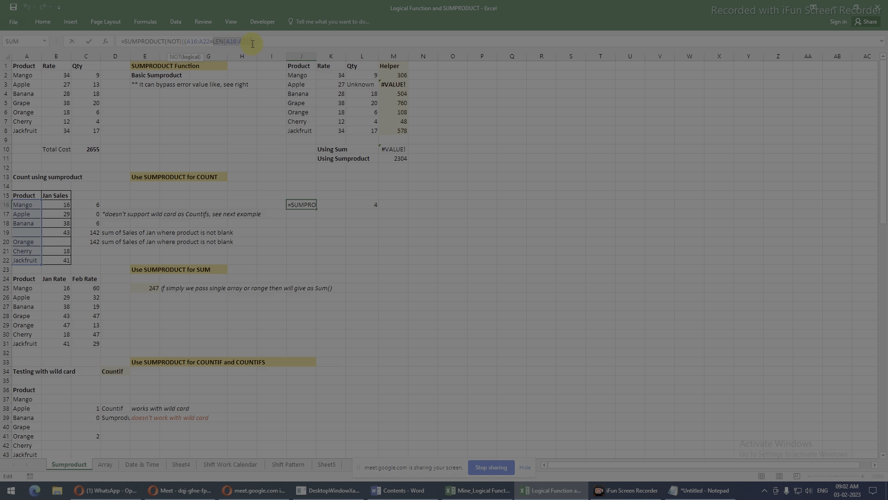
{"action": "key", "text": "F9"}
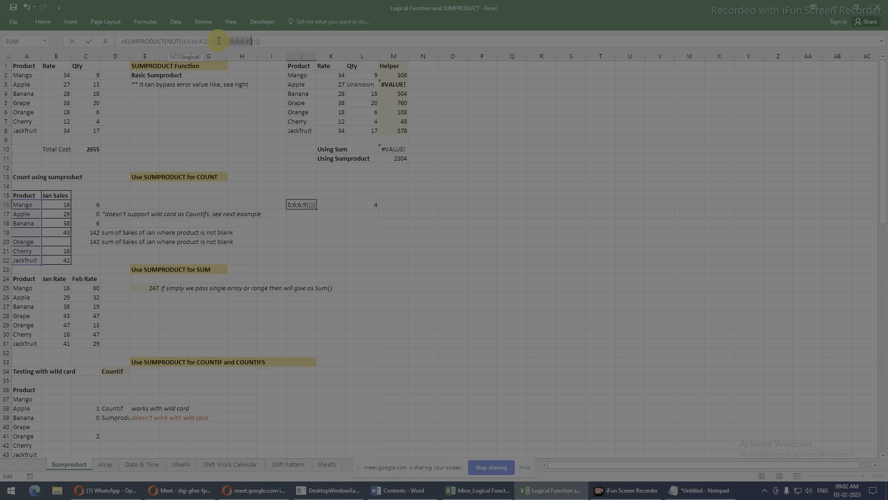
{"action": "key", "text": "Escape"}
Enter the formula =NOT(1) in cell N13.
{"action": "left_click", "coordinate": [428, 177]}
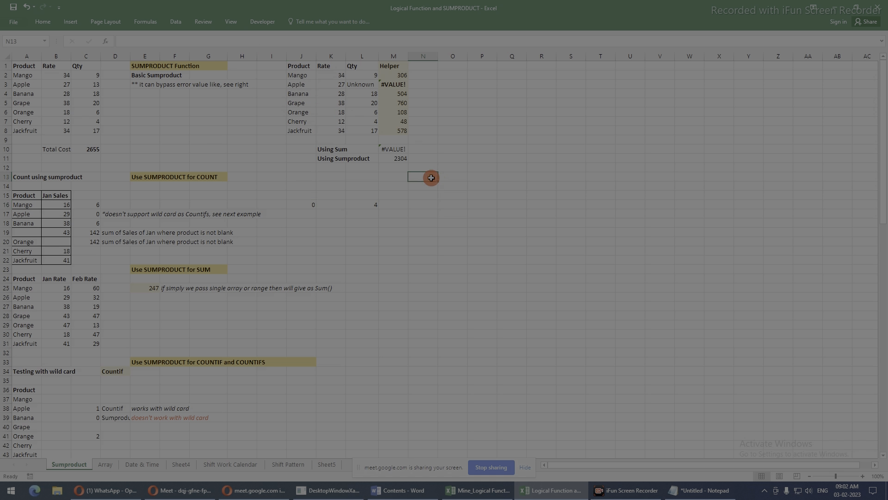
{"action": "type", "text": "=not"}
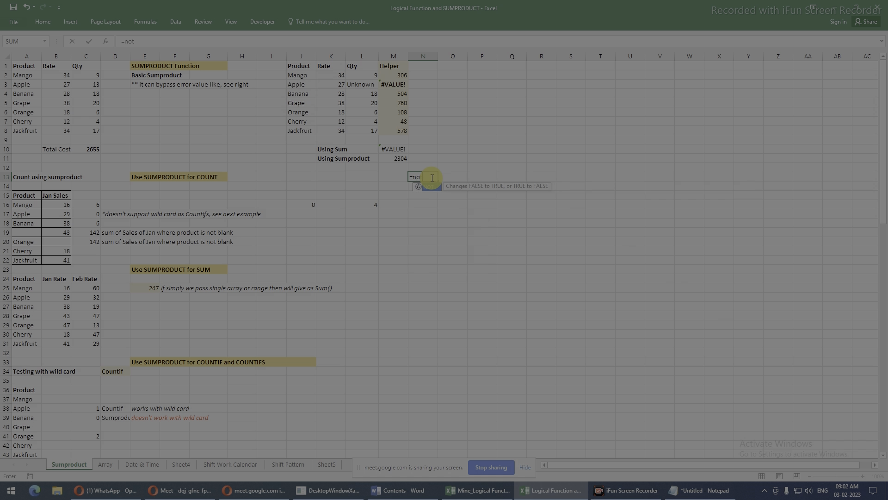
{"action": "key", "text": "Tab"}
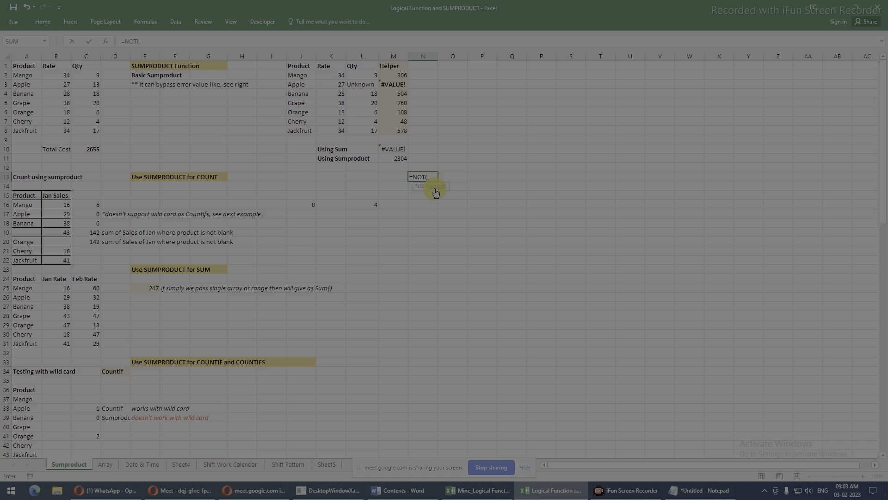
{"action": "type", "text": "1"}
{"action": "key", "text": "Return"}
Enter the formula =LEN(A16:A22) in cell N14.
{"action": "type", "text": "=LEN("}
{"action": "key", "text": "Escape"}
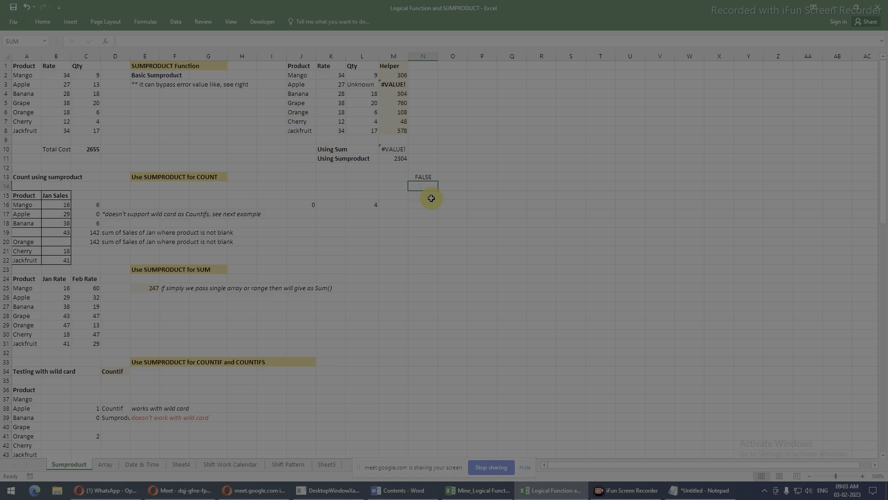
{"action": "type", "text": "=lem"}
{"action": "key", "text": "BackSpace"}
{"action": "type", "text": "n"}
{"action": "key", "text": "Tab"}
{"action": "left_click_drag", "start_coordinate": [19, 204], "coordinate": [34, 258]}
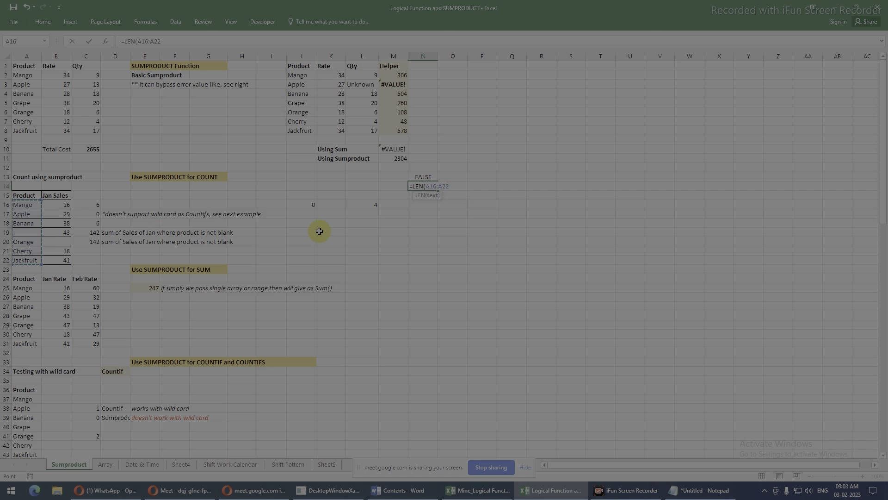
{"action": "key", "text": "ctrl+Return"}
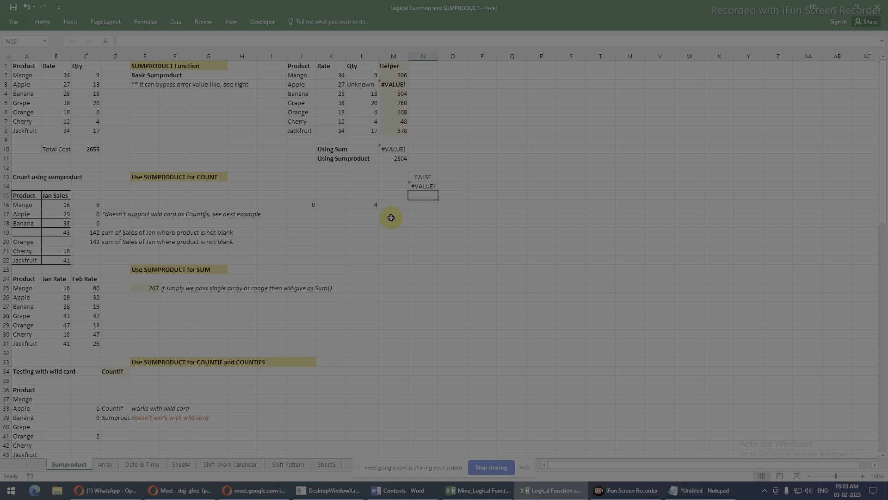
Review N14's LEN formula, re-enter it and reopen the cell for editing.
{"action": "key", "text": "F2"}
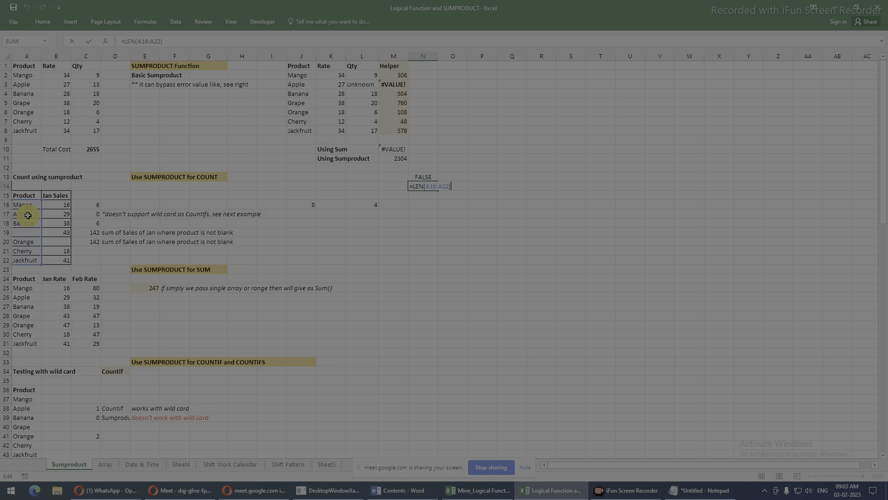
{"action": "key", "text": "ctrl+Return"}
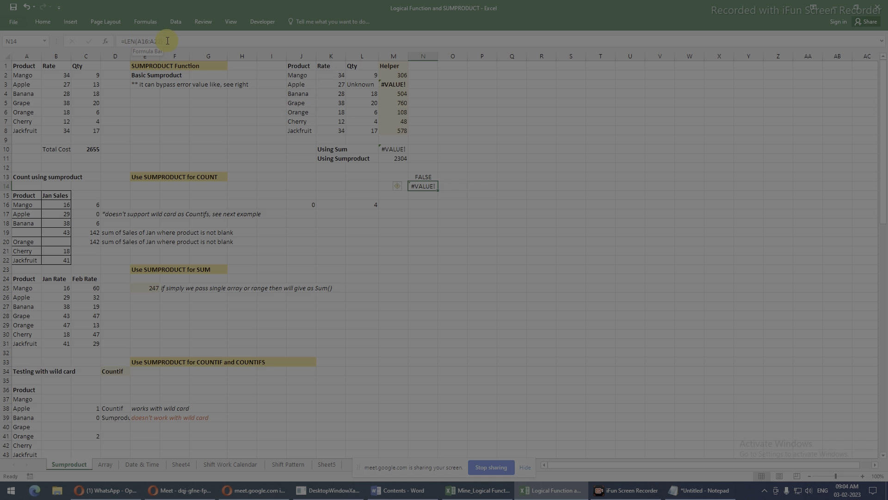
{"action": "double_click", "coordinate": [430, 186]}
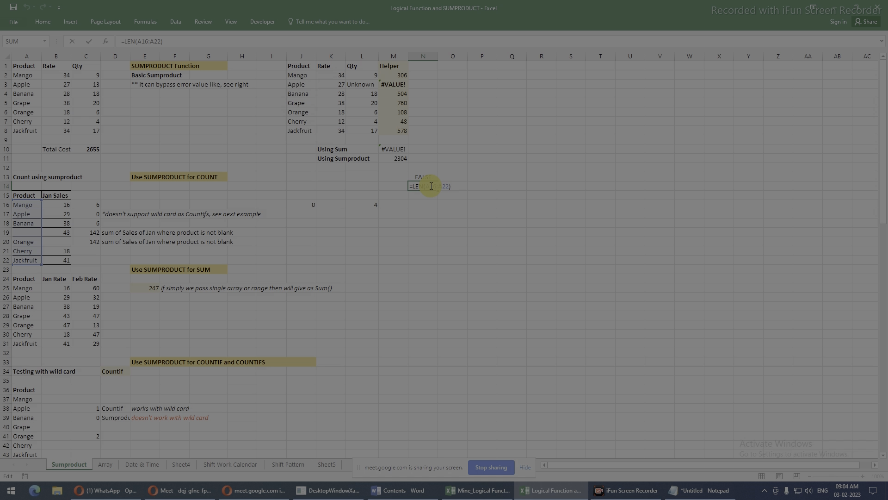
Launch the On-Screen Keyboard by running the command osk.
{"action": "key", "text": "super+r"}
{"action": "type", "text": "osk"}
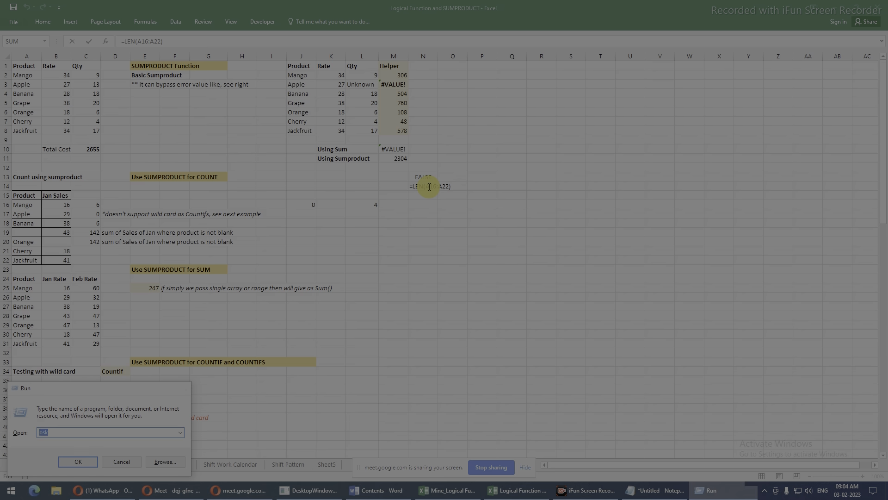
{"action": "key", "text": "Return"}
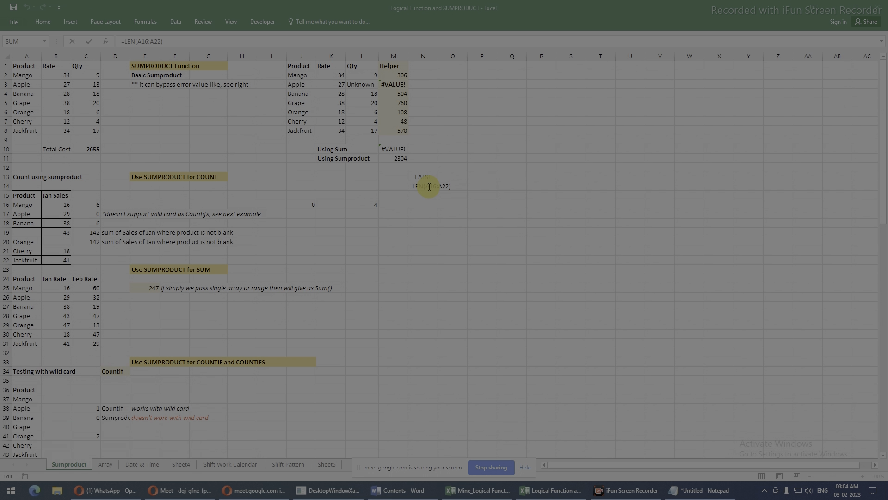
Demonstrate the array-entry key combination on the repositioned On-Screen Keyboard, minimize it and confirm N14's LEN formula as an array formula.
{"action": "left_click_drag", "start_coordinate": [396, 321], "coordinate": [575, 249]}
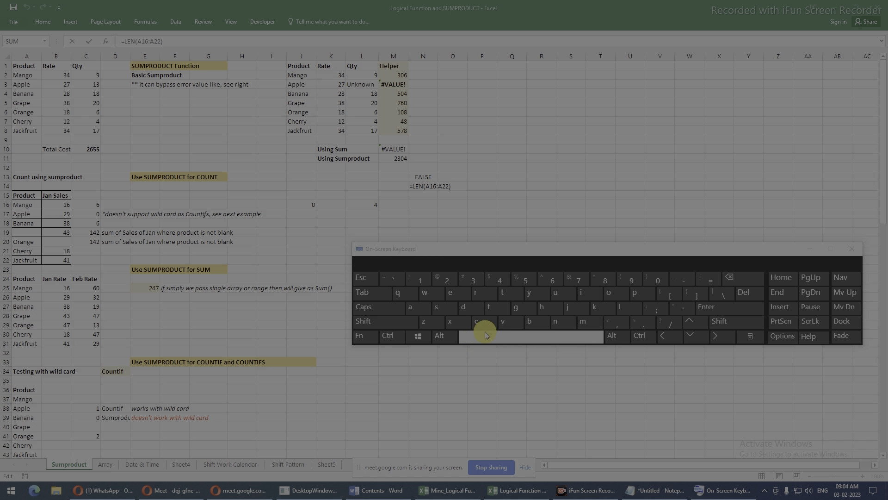
{"action": "left_click_drag", "start_coordinate": [505, 250], "coordinate": [508, 265]}
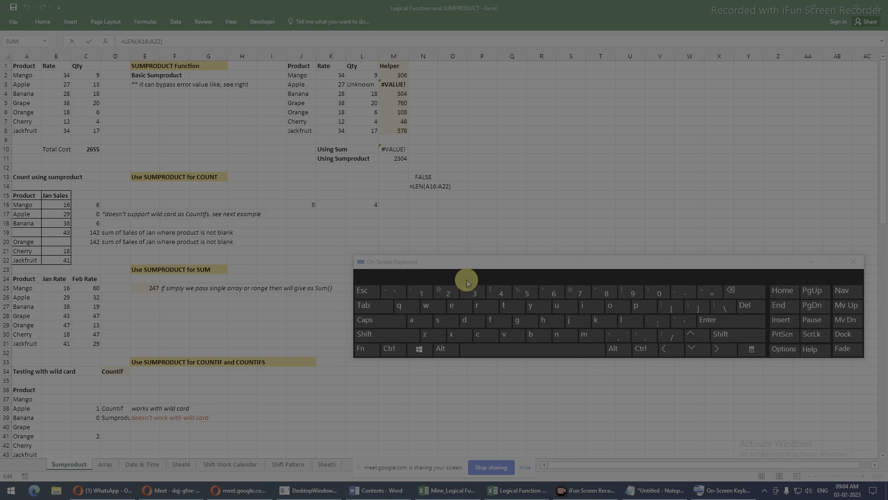
{"action": "left_click", "coordinate": [373, 334]}
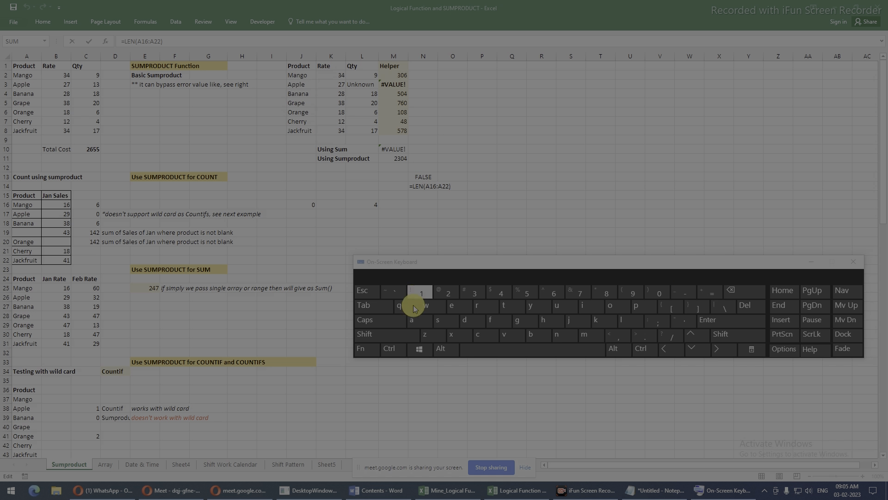
{"action": "left_click", "coordinate": [392, 349]}
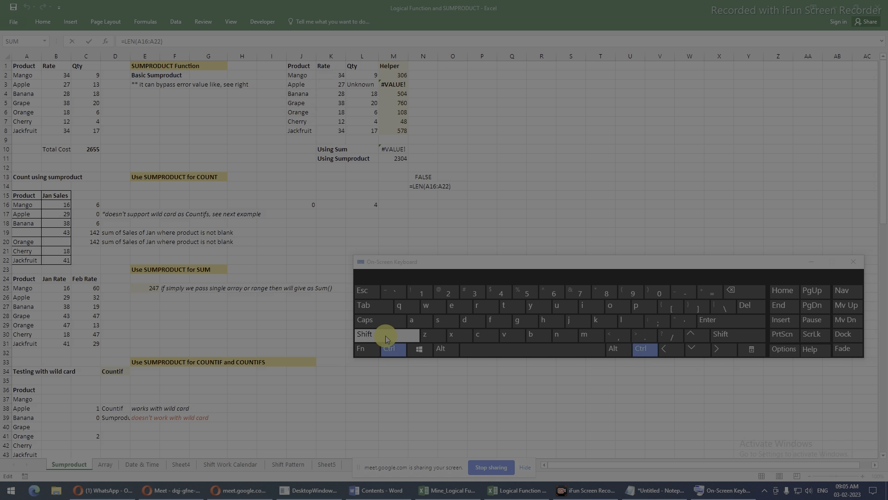
{"action": "left_click", "coordinate": [384, 335]}
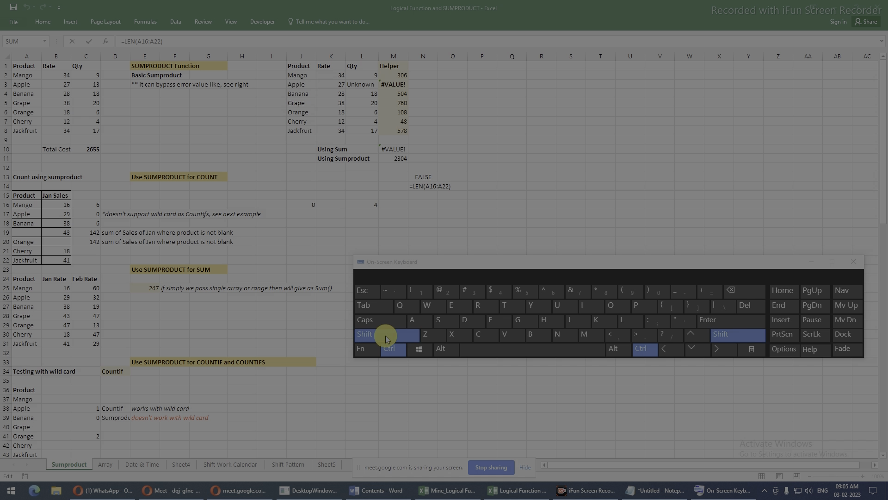
{"action": "left_click", "coordinate": [731, 321]}
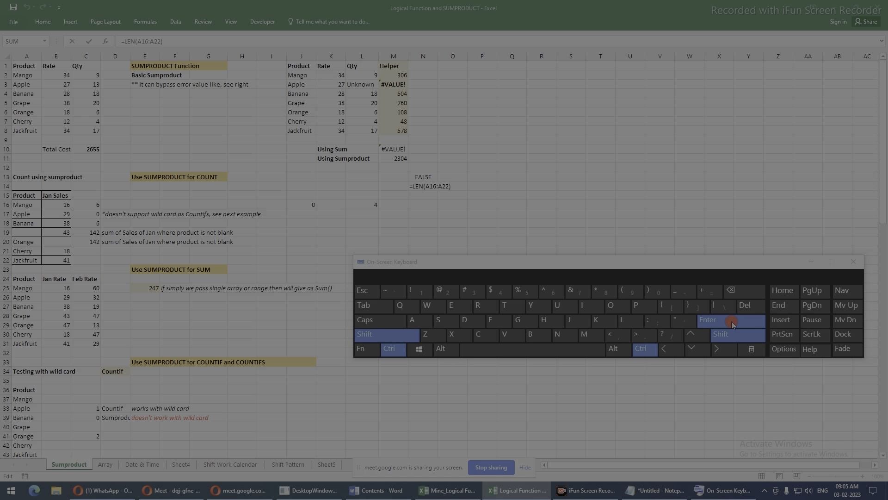
{"action": "left_click", "coordinate": [814, 261]}
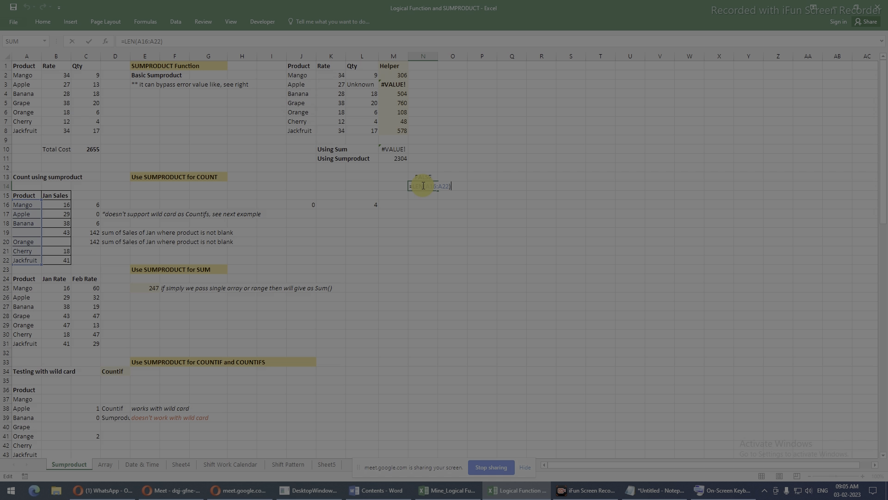
{"action": "key", "text": "ctrl+shift+Return"}
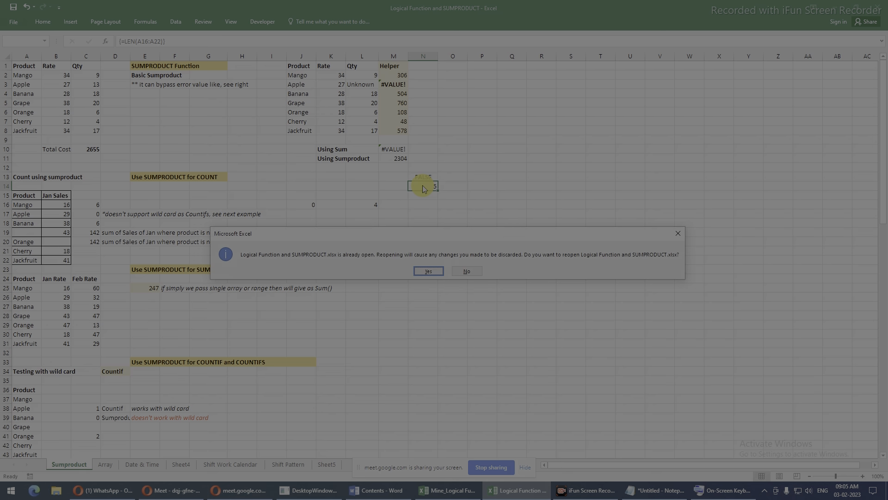
Reopen Logical Function and SUMPRODUCT.xlsx, discarding the unsaved changes, and maximize its window.
{"action": "left_click", "coordinate": [429, 270]}
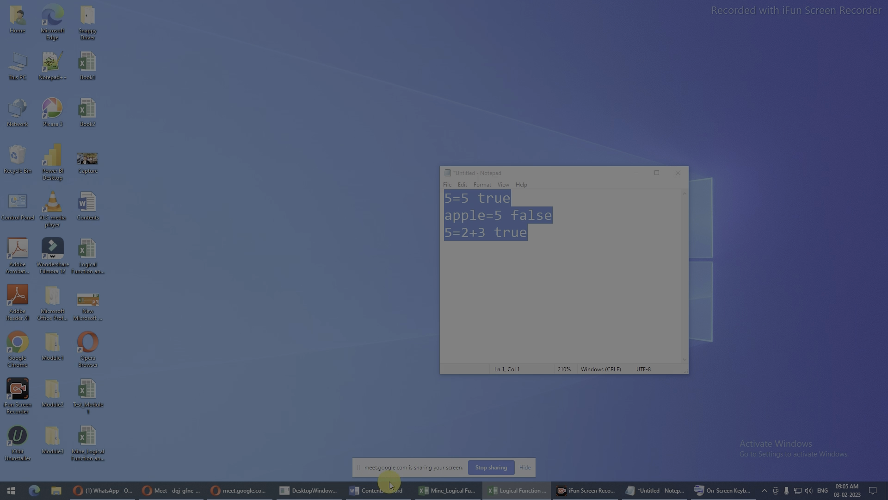
{"action": "mouse_move", "coordinate": [505, 493]}
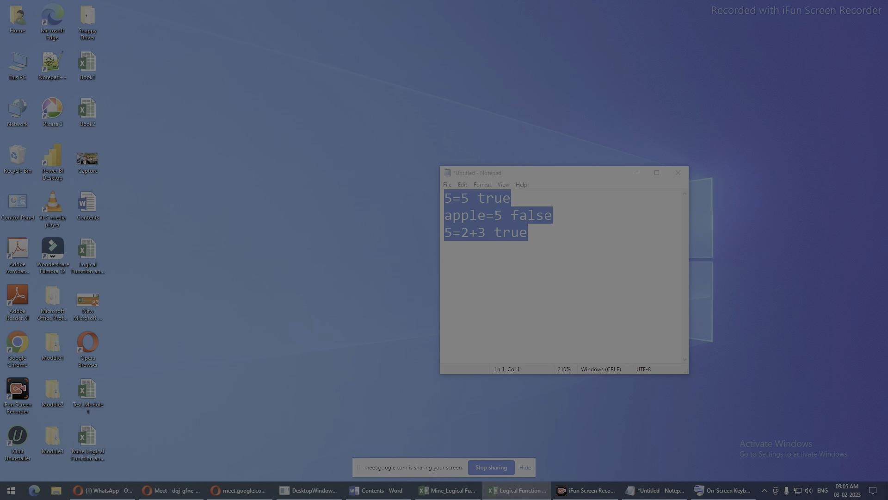
{"action": "left_click_drag", "start_coordinate": [585, 86], "coordinate": [436, 90]}
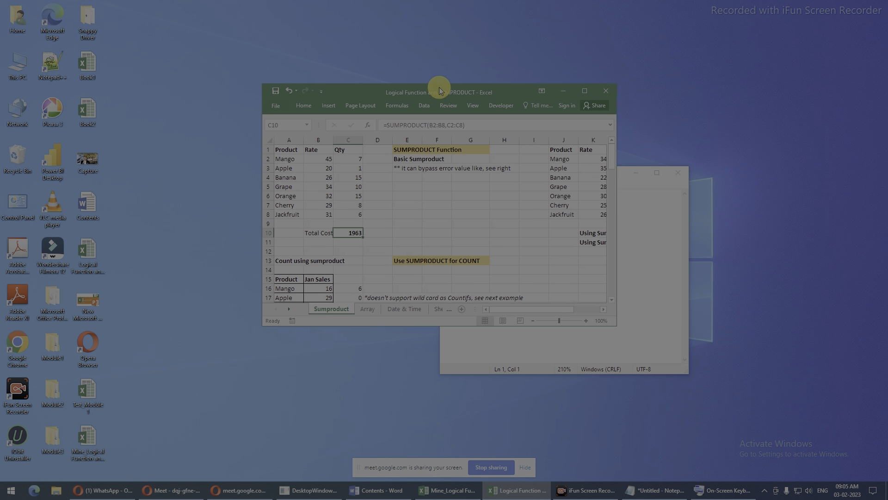
{"action": "left_click", "coordinate": [576, 90]}
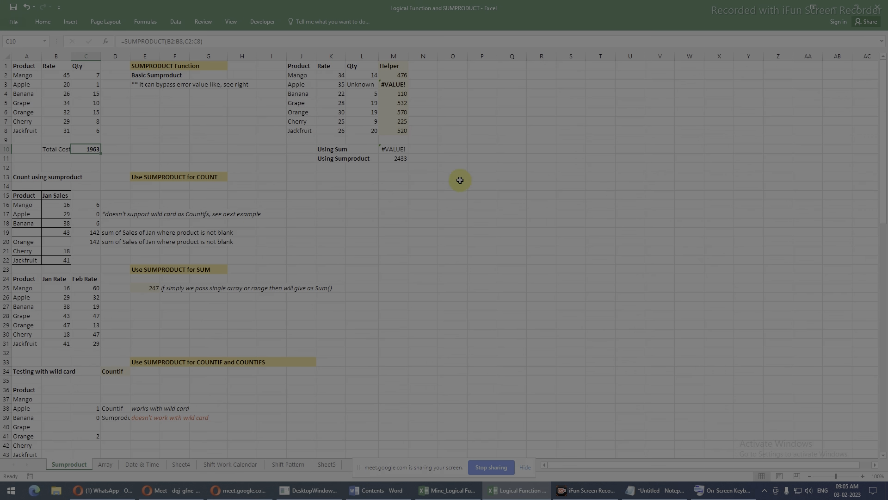
Enter =LEN(A16:A22) as an array formula in cell M15.
{"action": "left_click", "coordinate": [373, 189]}
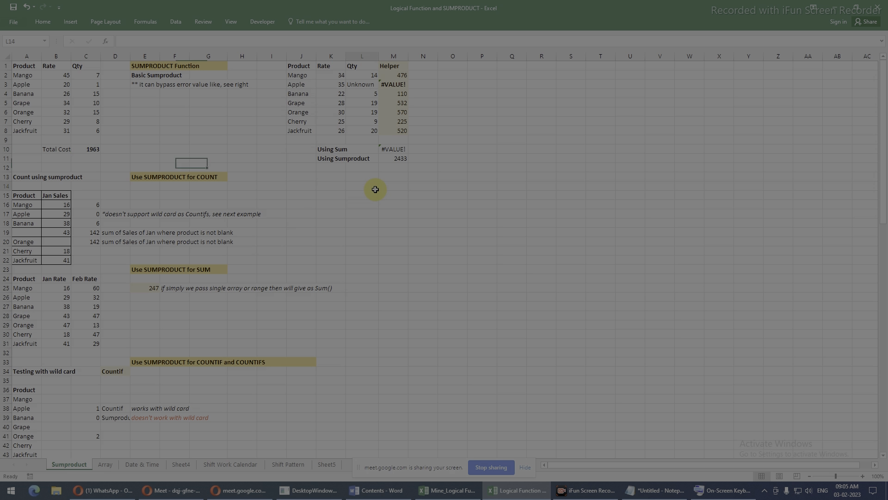
{"action": "left_click", "coordinate": [363, 205]}
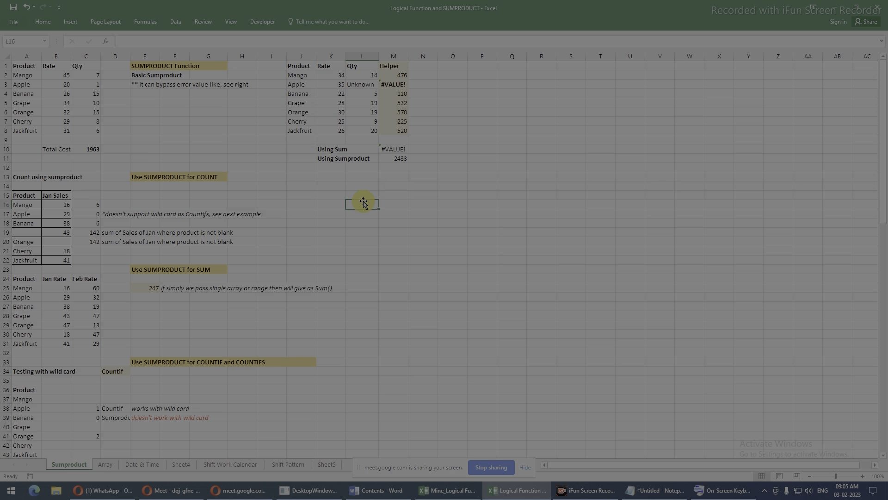
{"action": "left_click", "coordinate": [396, 198]}
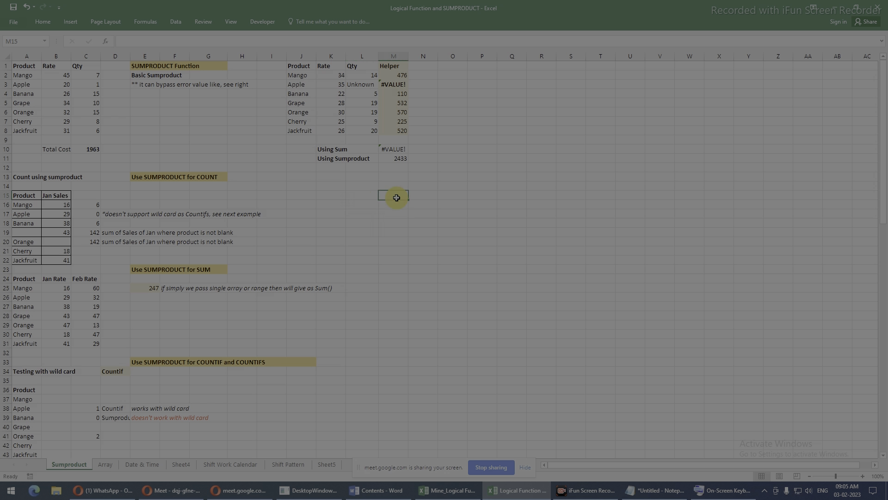
{"action": "type", "text": "=LEN("}
{"action": "left_click_drag", "start_coordinate": [26, 205], "coordinate": [27, 258]}
{"action": "key", "text": "ctrl+shift+Return"}
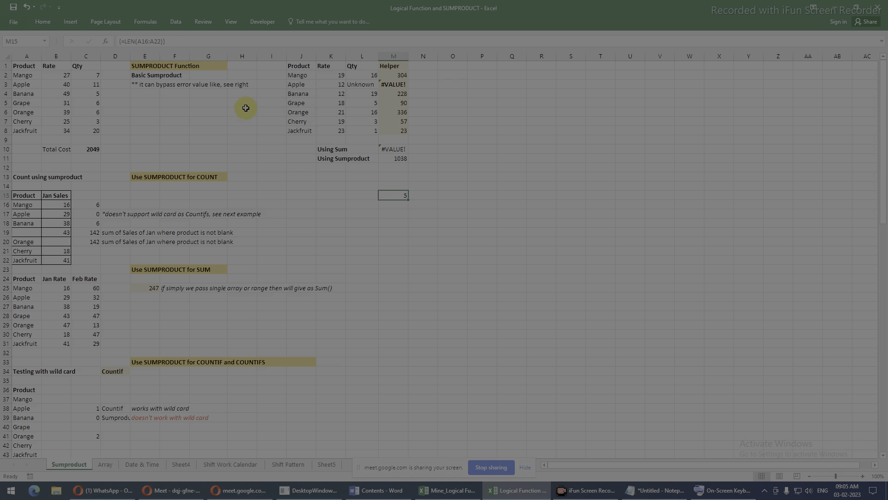
Enter =LEN(A16:A22) as an ordinary formula in cell N15 and reselect the cell to review it.
{"action": "left_click", "coordinate": [426, 195]}
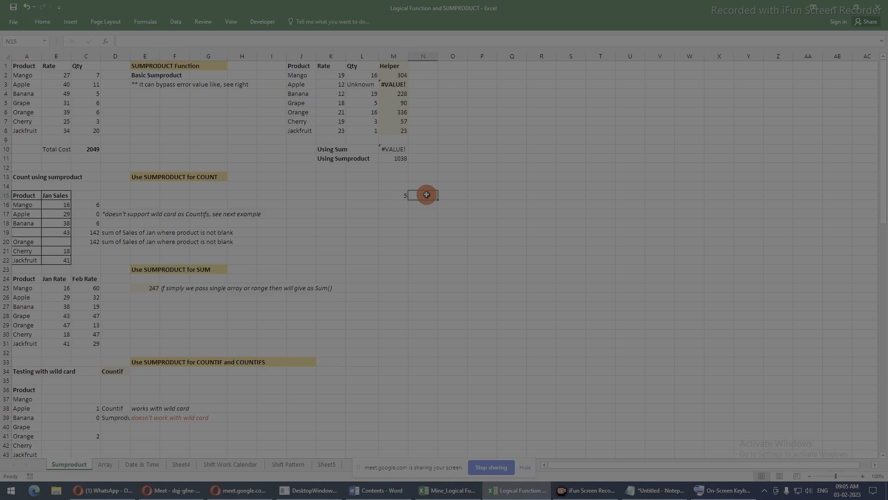
{"action": "type", "text": "=LEN("}
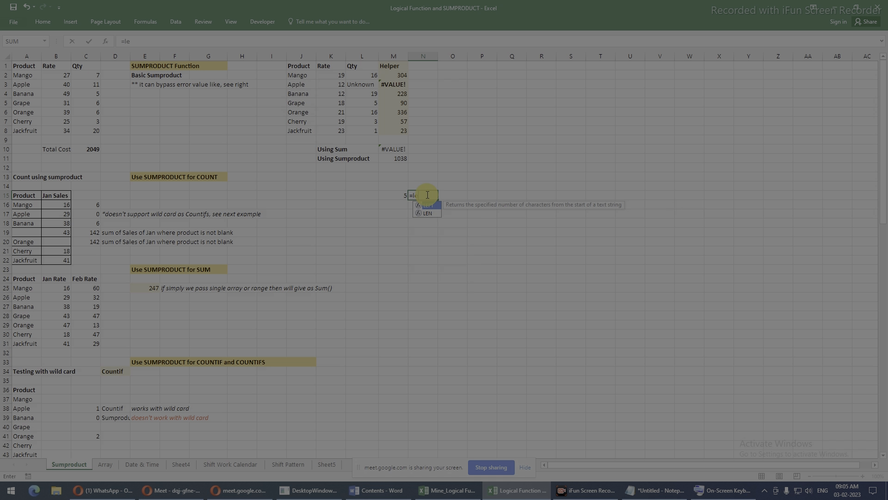
{"action": "left_click_drag", "start_coordinate": [21, 206], "coordinate": [35, 258]}
{"action": "key", "text": "Return"}
{"action": "left_click", "coordinate": [421, 195]}
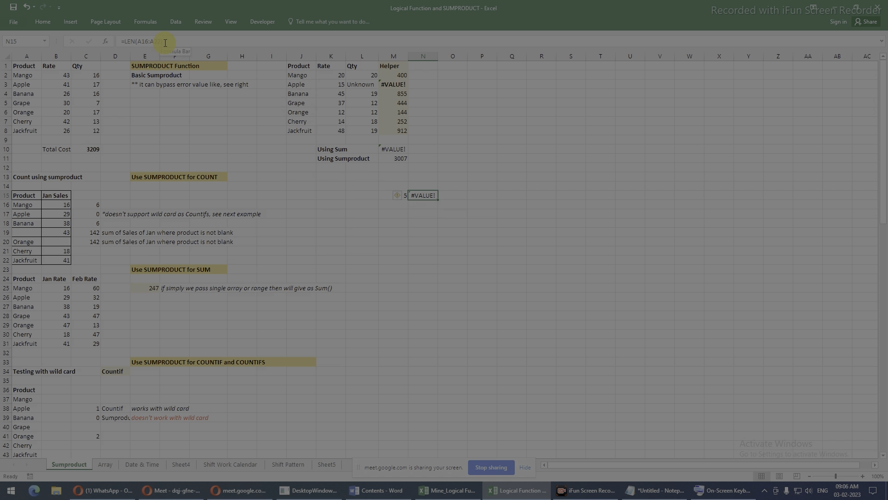
{"action": "left_click", "coordinate": [486, 213]}
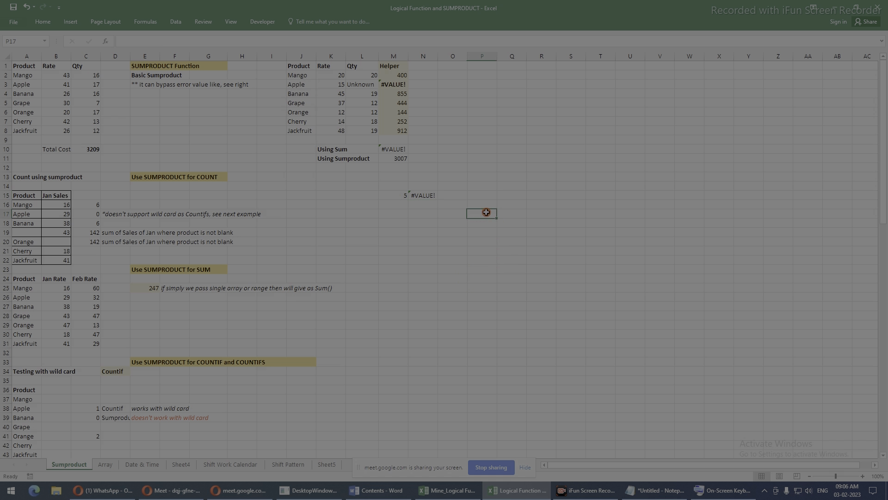
{"action": "left_click", "coordinate": [423, 196]}
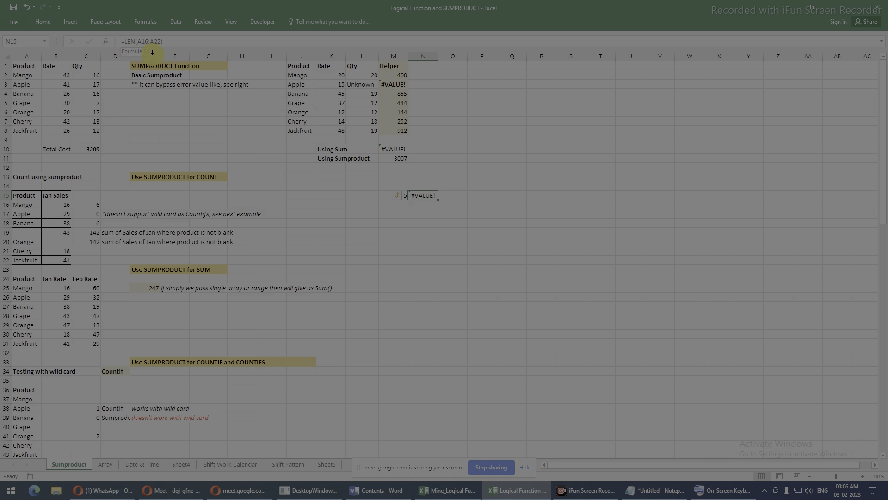
Try filling M15's array formula down to M24, inspect the ranges referenced in M15 and M16, and undo the fill.
{"action": "key", "text": "Left"}
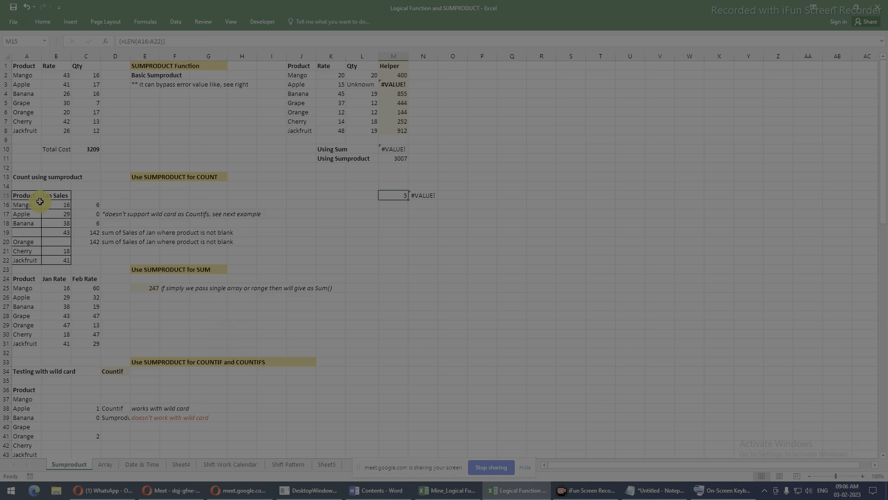
{"action": "left_click_drag", "start_coordinate": [407, 199], "coordinate": [401, 285]}
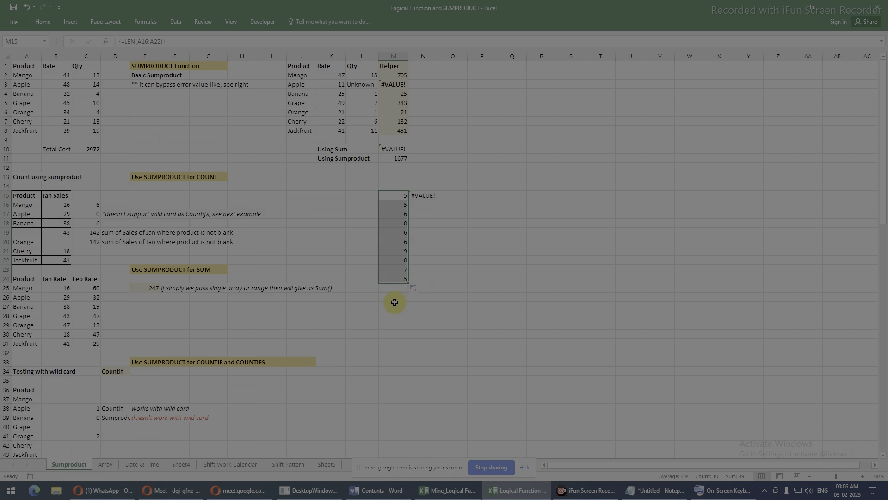
{"action": "left_click", "coordinate": [395, 199]}
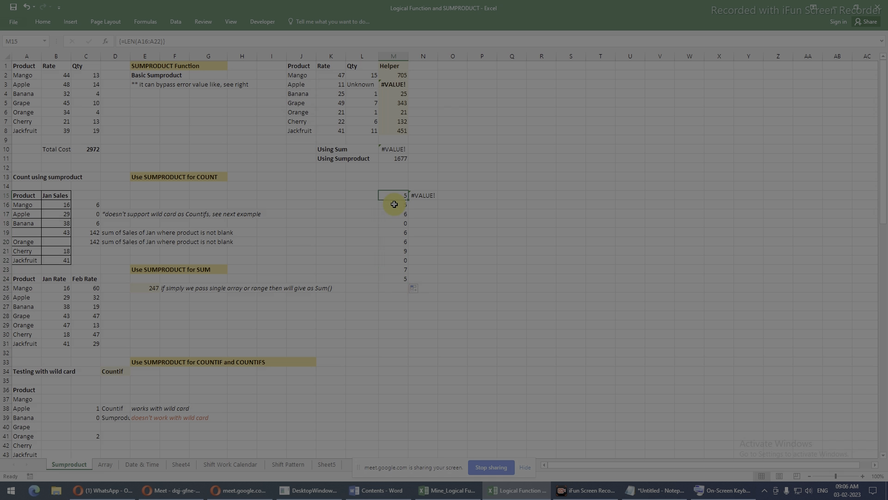
{"action": "key", "text": "F2"}
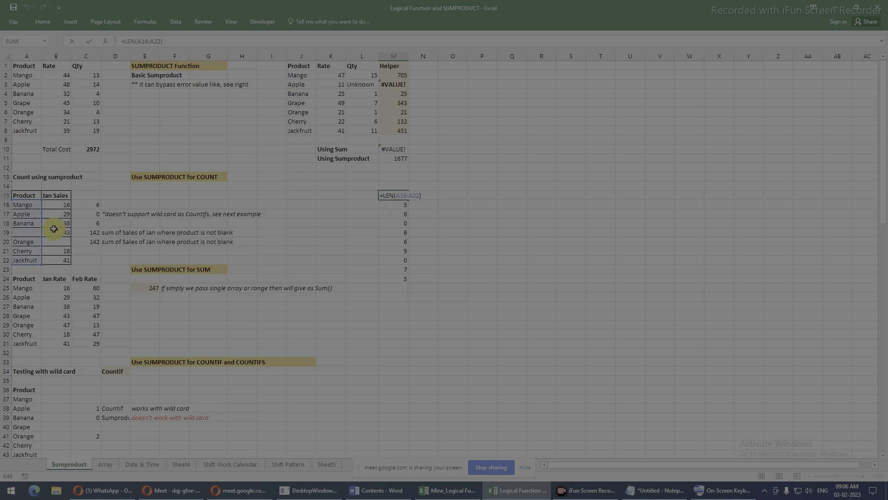
{"action": "left_click", "coordinate": [388, 205]}
{"action": "key", "text": "F2"}
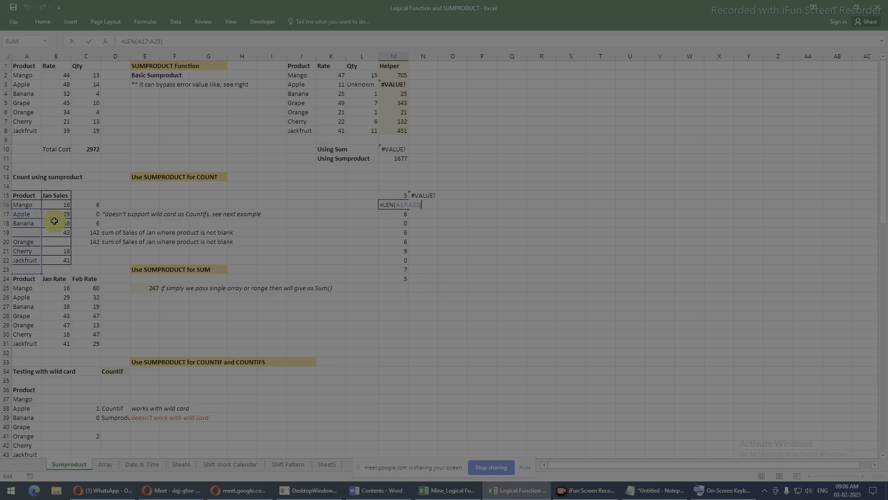
{"action": "key", "text": "ctrl+shift+Return"}
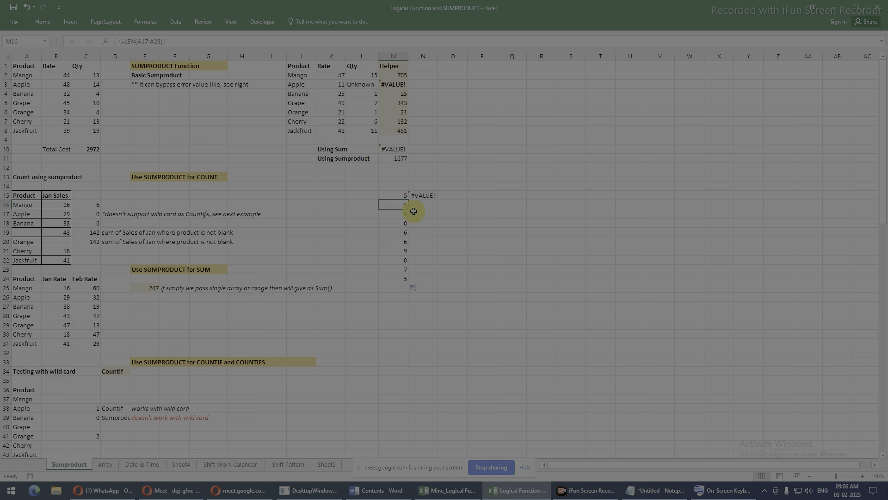
{"action": "key", "text": "ctrl+z"}
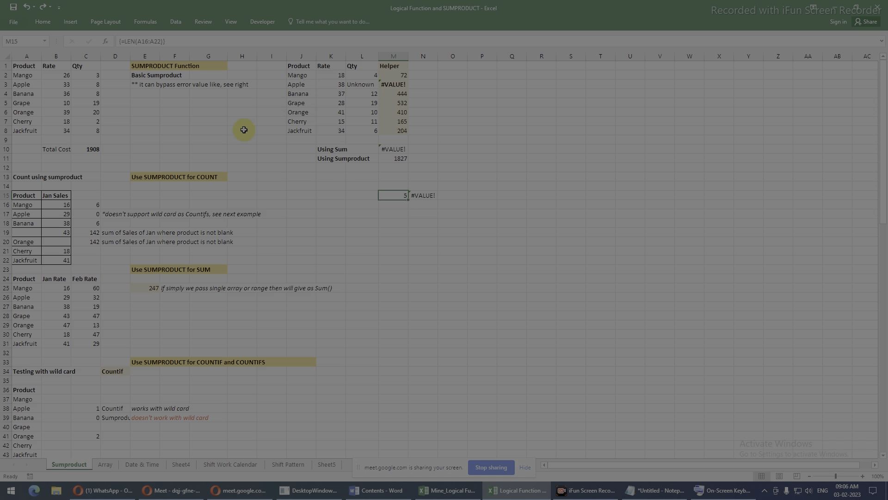
Make the range in M15's LEN formula absolute as $A$16:$A$22 and re-enter it as an array formula.
{"action": "left_click", "coordinate": [139, 41]}
{"action": "left_click_drag", "start_coordinate": [163, 39], "coordinate": [194, 41]}
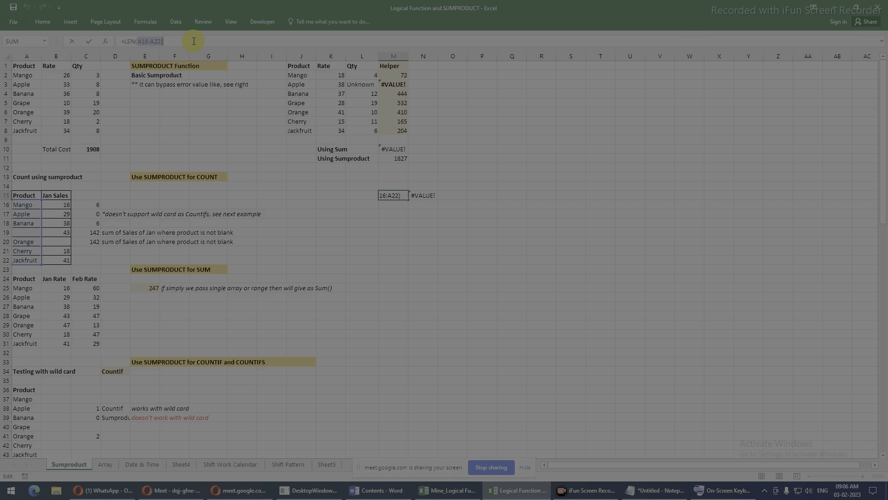
{"action": "key", "text": "shift+Left"}
{"action": "key", "text": "F4"}
{"action": "key", "text": "ctrl+shift+Return"}
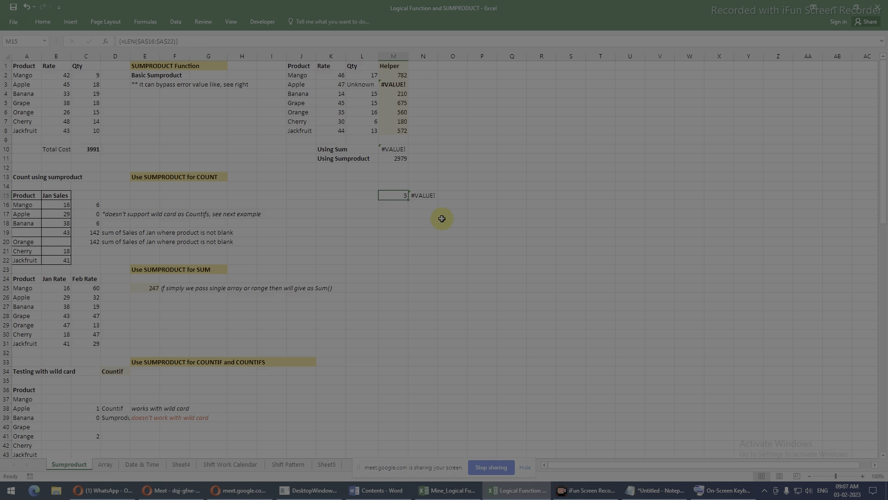
Try filling M15's absolute-range LEN array formula down column M to row 25, undoing each fill.
{"action": "left_click_drag", "start_coordinate": [408, 199], "coordinate": [410, 289]}
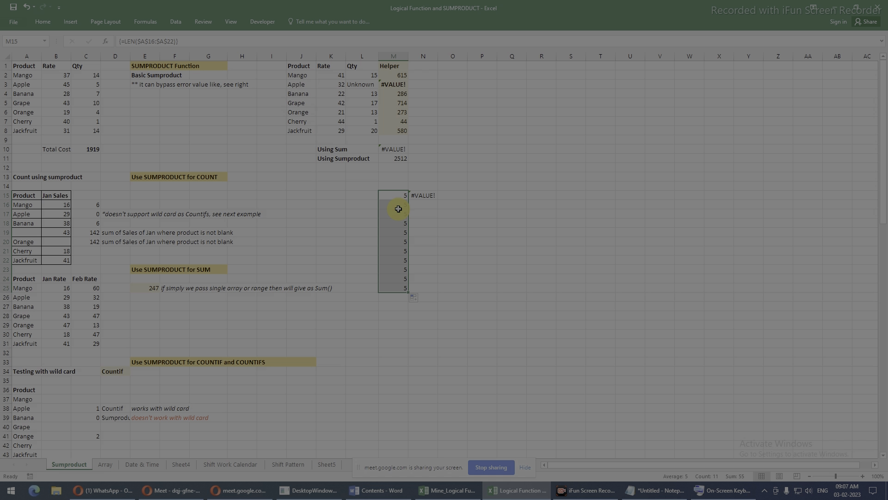
{"action": "key", "text": "ctrl+z"}
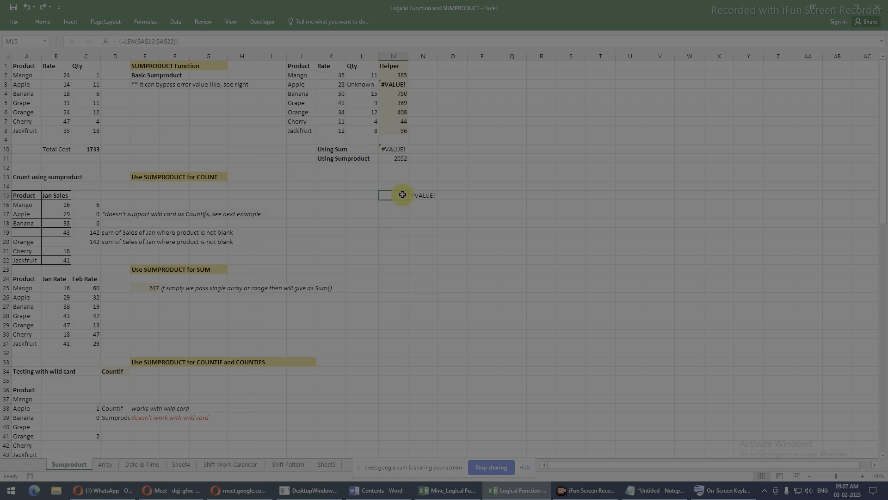
{"action": "left_click_drag", "start_coordinate": [407, 199], "coordinate": [406, 288]}
{"action": "key", "text": "ctrl+z"}
Enter =LEN($A$16:$A$22) as a single array formula across the range M15:M24.
{"action": "left_click_drag", "start_coordinate": [398, 198], "coordinate": [399, 283]}
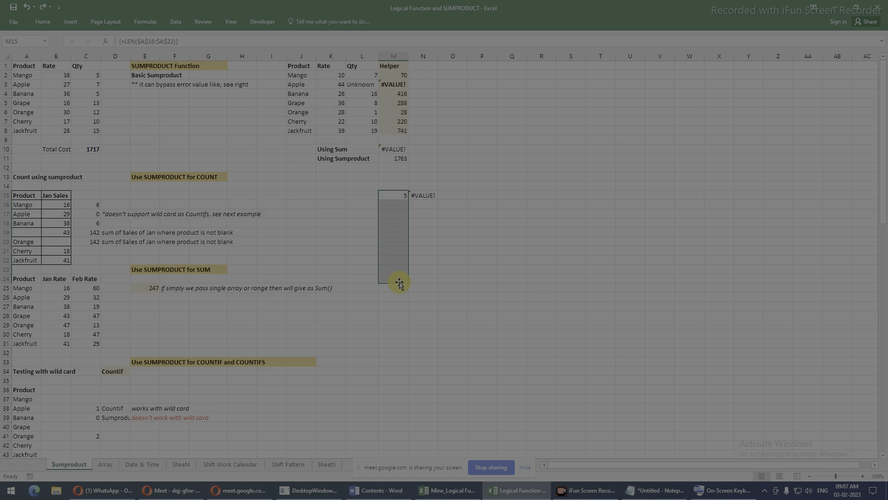
{"action": "key", "text": "F2"}
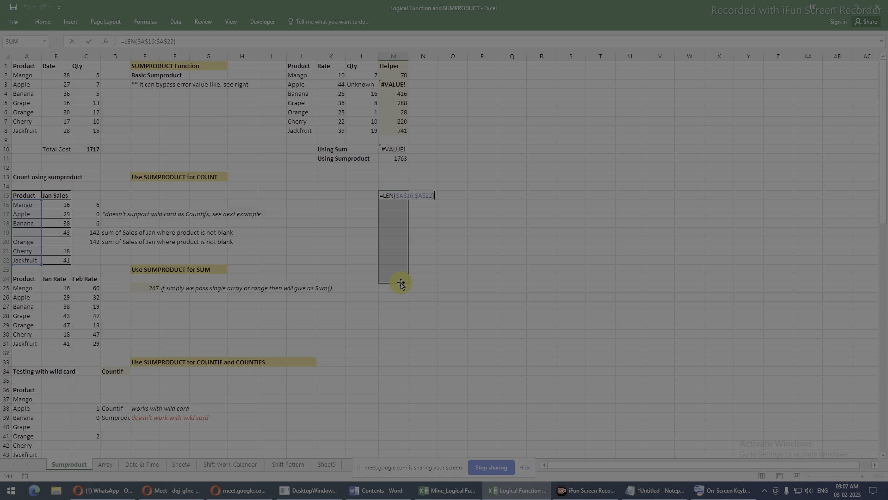
{"action": "key", "text": "ctrl+shift+Return"}
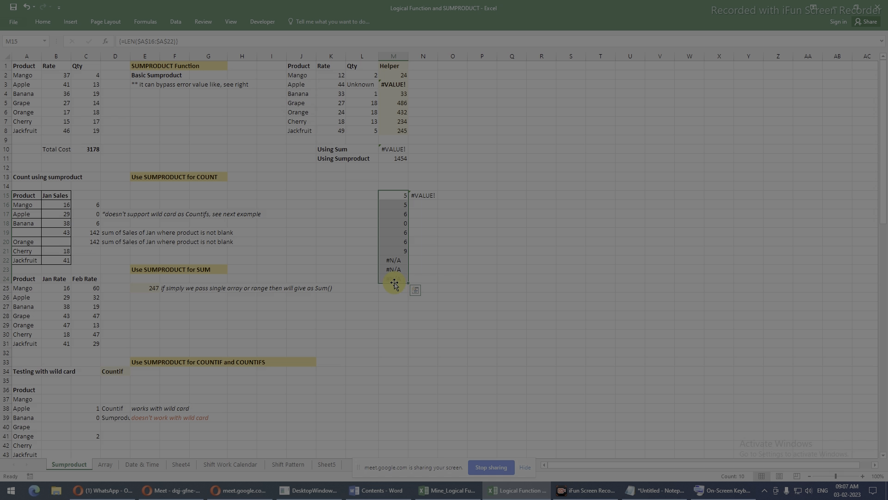
Inspect the LEN array formula in cells M15 and M18 of the M15:M24 block, re-entering it as an array formula.
{"action": "left_click", "coordinate": [396, 203]}
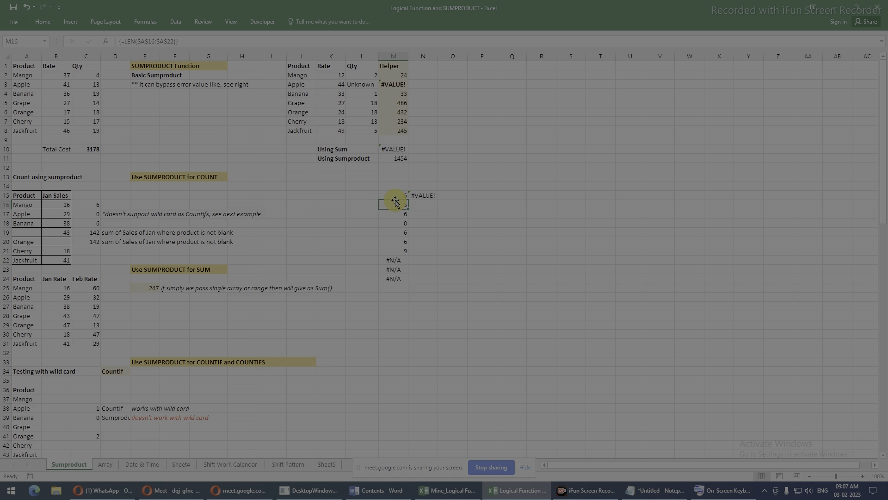
{"action": "left_click", "coordinate": [398, 196]}
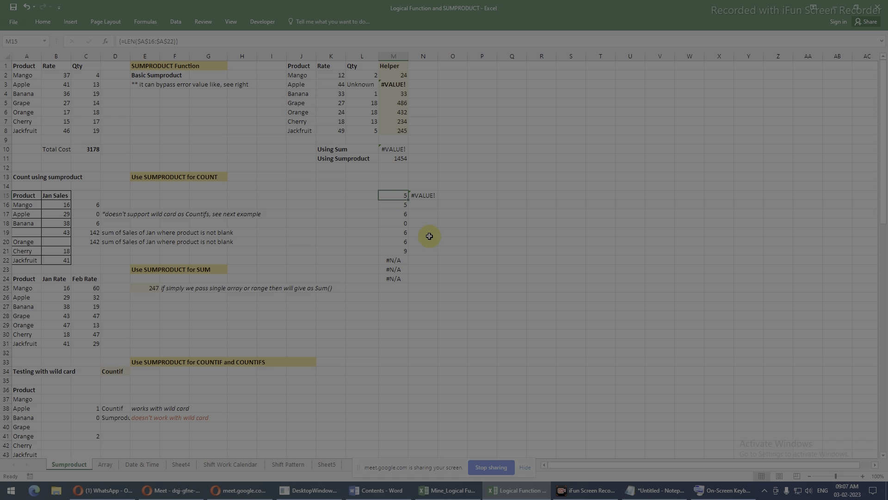
{"action": "key", "text": "F2"}
{"action": "key", "text": "ctrl+shift+Return"}
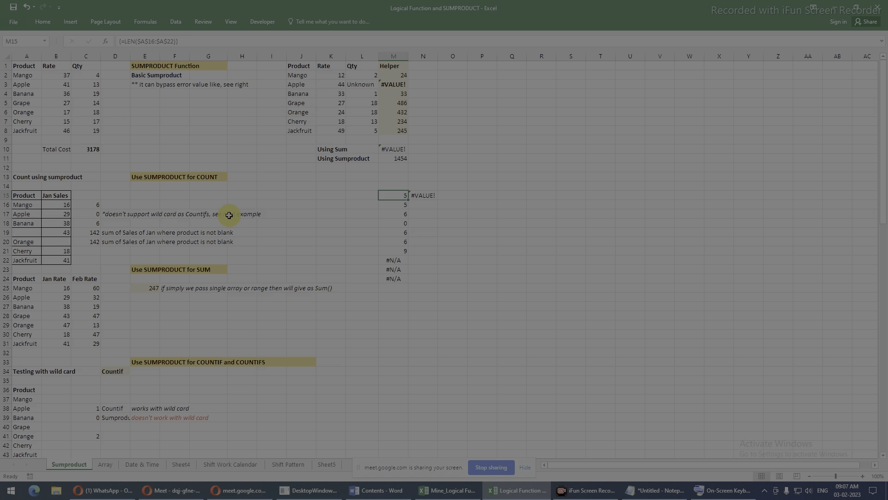
{"action": "left_click", "coordinate": [394, 214]}
{"action": "left_click", "coordinate": [395, 224]}
{"action": "double_click", "coordinate": [396, 225]}
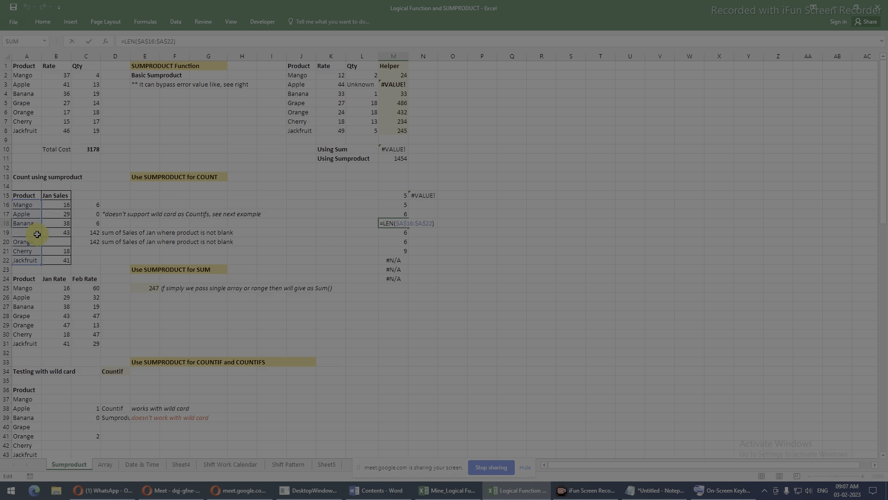
{"action": "key", "text": "ctrl+shift+Return"}
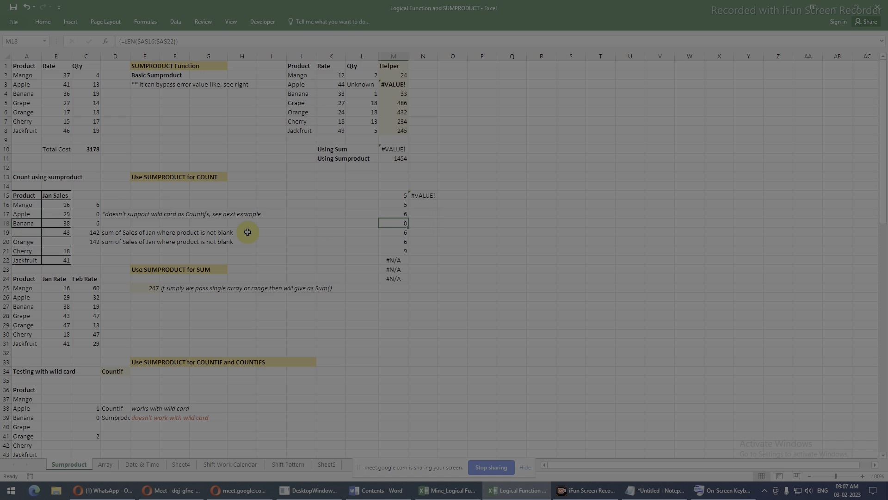
Examine the array block beside N15 and the sum of the LEN results in M15:M21.
{"action": "left_click_drag", "start_coordinate": [392, 196], "coordinate": [419, 278]}
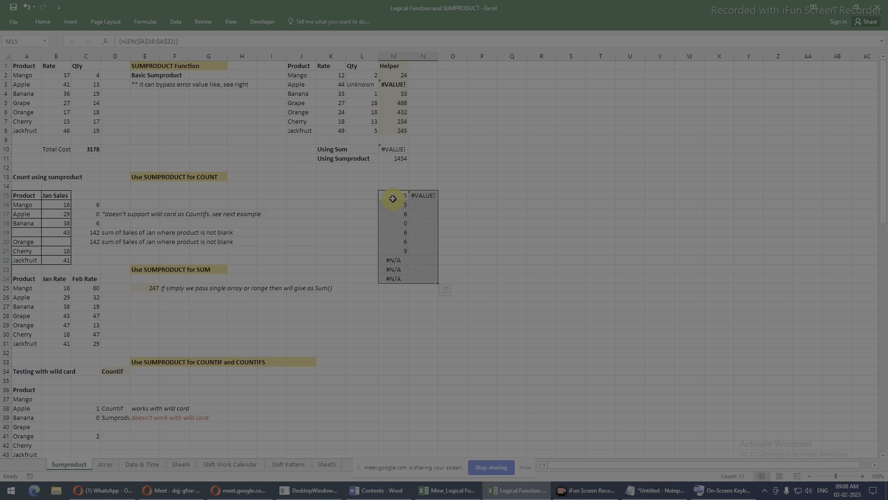
{"action": "left_click_drag", "start_coordinate": [393, 199], "coordinate": [434, 280]}
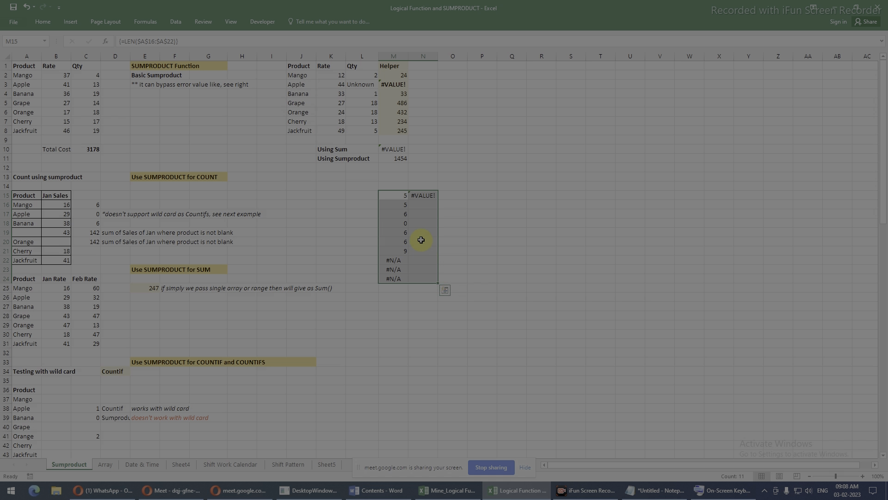
{"action": "left_click_drag", "start_coordinate": [398, 195], "coordinate": [390, 247]}
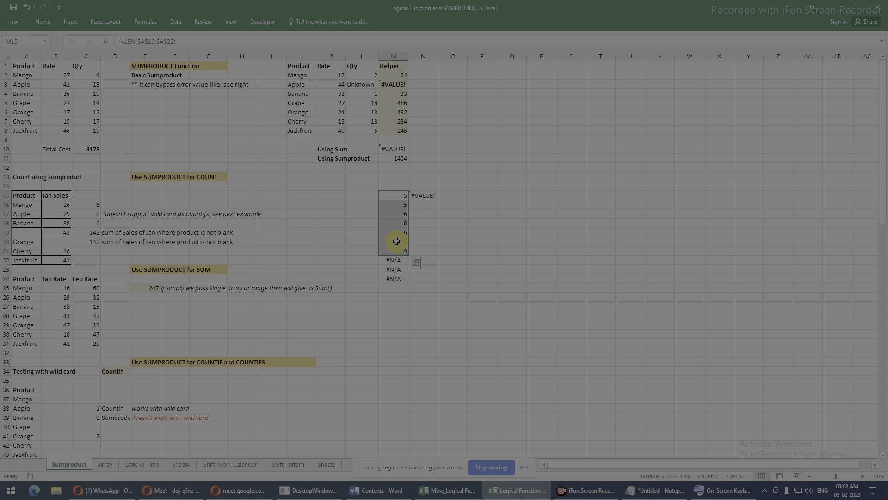
{"action": "left_click", "coordinate": [328, 203]}
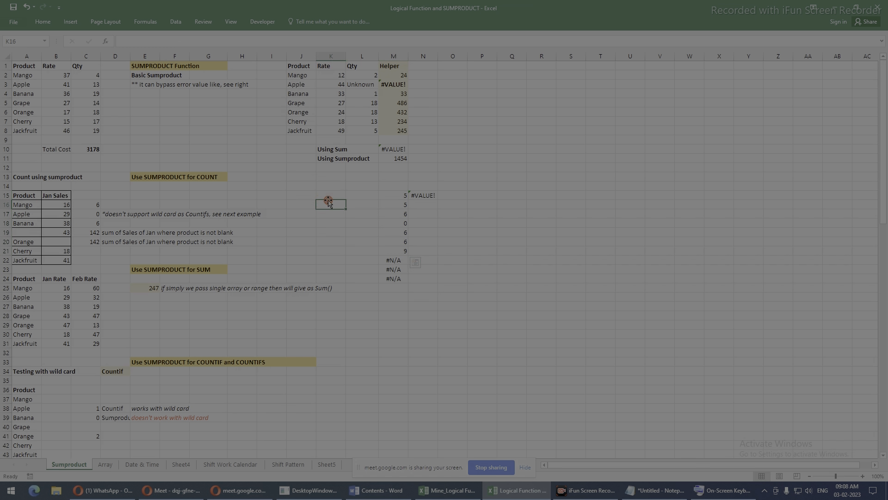
Enter =SUMPRODUCT(LEN(A16:A22)) as an ordinary formula in cell P15, accepting the missing closing brackets.
{"action": "left_click", "coordinate": [492, 196]}
{"action": "type", "text": "s"}
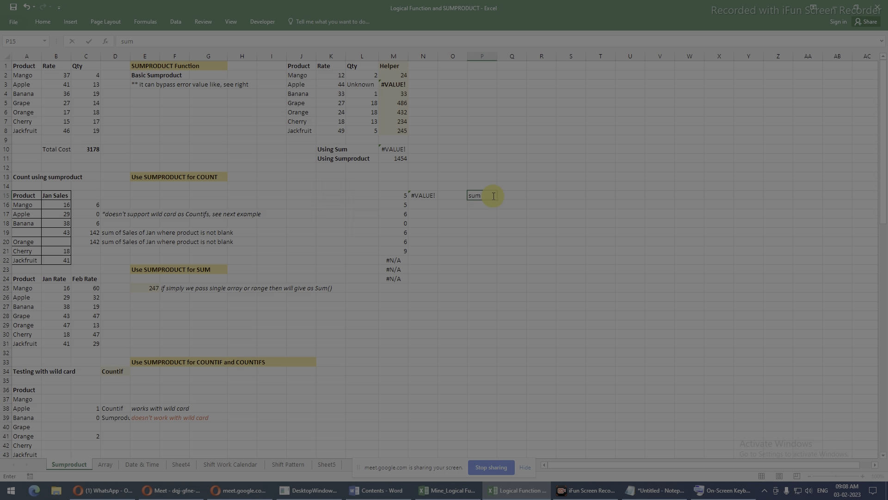
{"action": "type", "text": "um"}
{"action": "key", "text": "BackSpace"}
{"action": "key", "text": "BackSpace"}
{"action": "key", "text": "BackSpace"}
{"action": "type", "text": "=sumpr"}
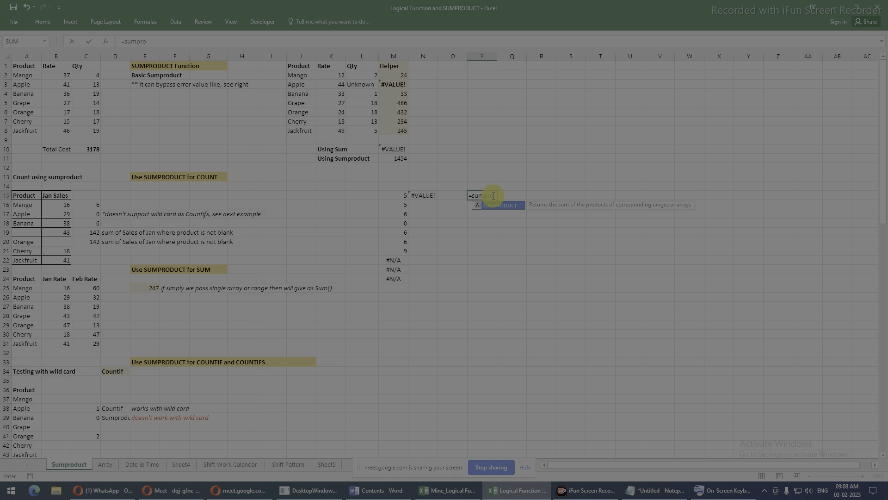
{"action": "type", "text": "o"}
{"action": "key", "text": "Tab"}
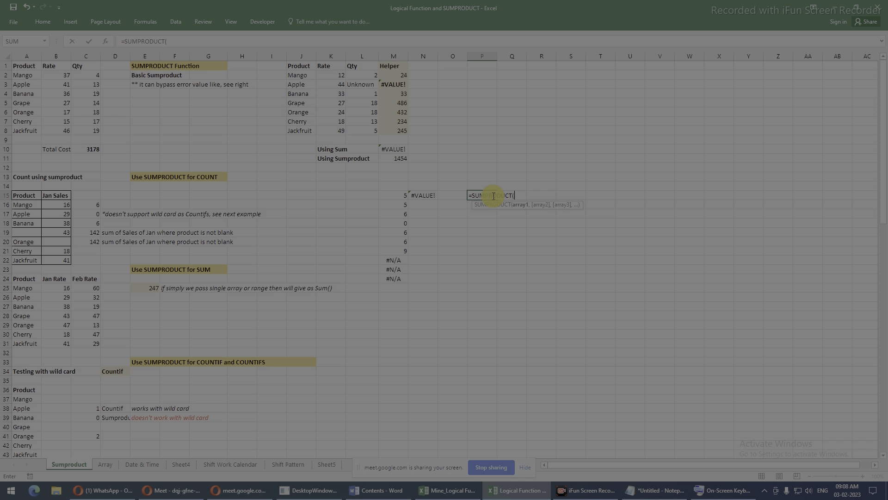
{"action": "type", "text": "LEN("}
{"action": "left_click_drag", "start_coordinate": [27, 205], "coordinate": [33, 263]}
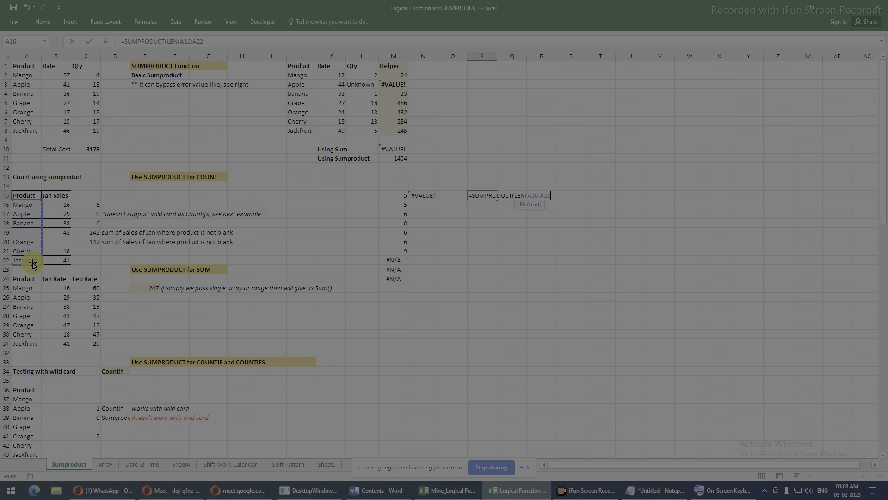
{"action": "key", "text": "Return"}
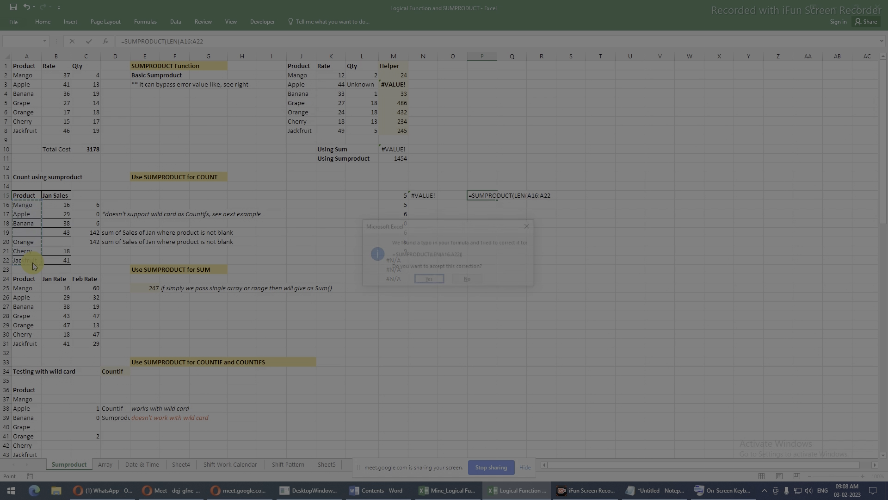
{"action": "key", "text": "Return"}
{"action": "key", "text": "Up"}
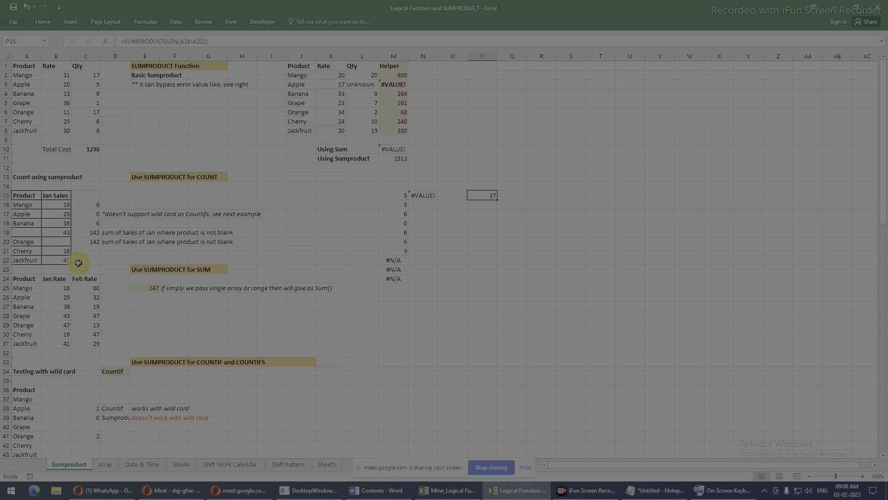
Compare the LEN results in M15:M21 with the LEN(A16:A22) argument in P15 and its source product range.
{"action": "left_click_drag", "start_coordinate": [392, 196], "coordinate": [397, 248]}
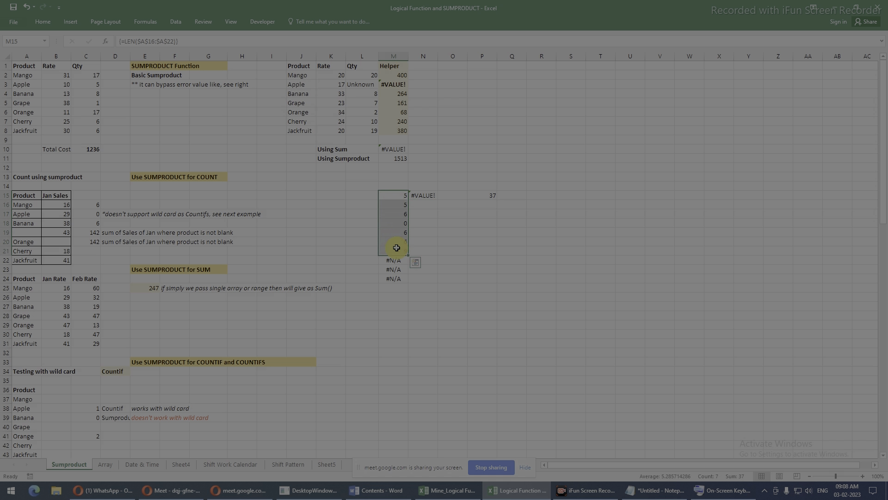
{"action": "left_click", "coordinate": [487, 196]}
{"action": "left_click", "coordinate": [186, 42]}
{"action": "left_click_drag", "start_coordinate": [187, 43], "coordinate": [222, 50]}
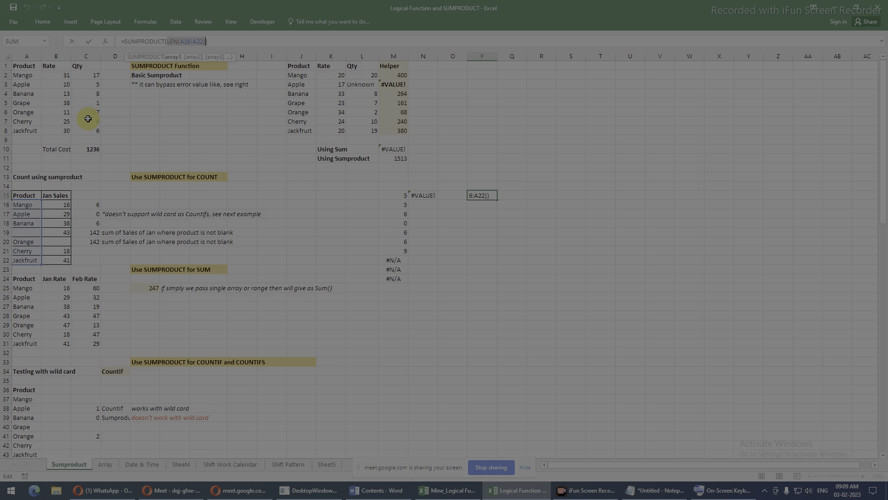
{"action": "key", "text": "Return"}
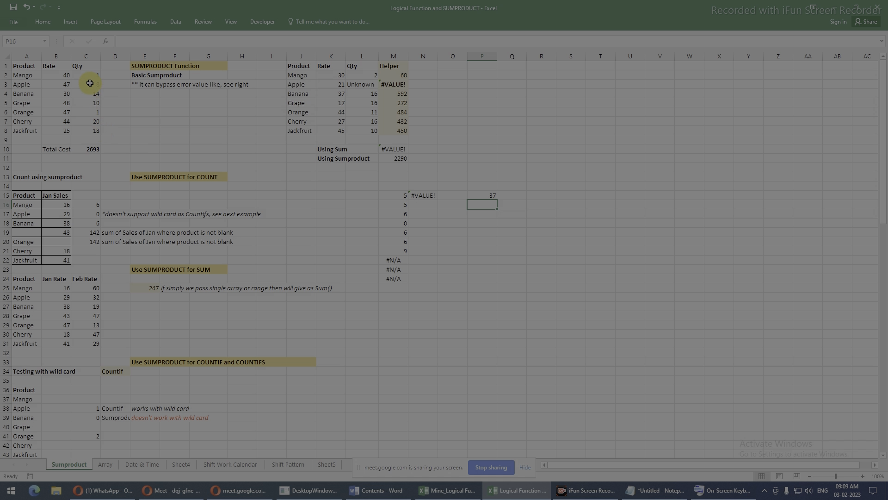
{"action": "left_click_drag", "start_coordinate": [24, 205], "coordinate": [23, 260]}
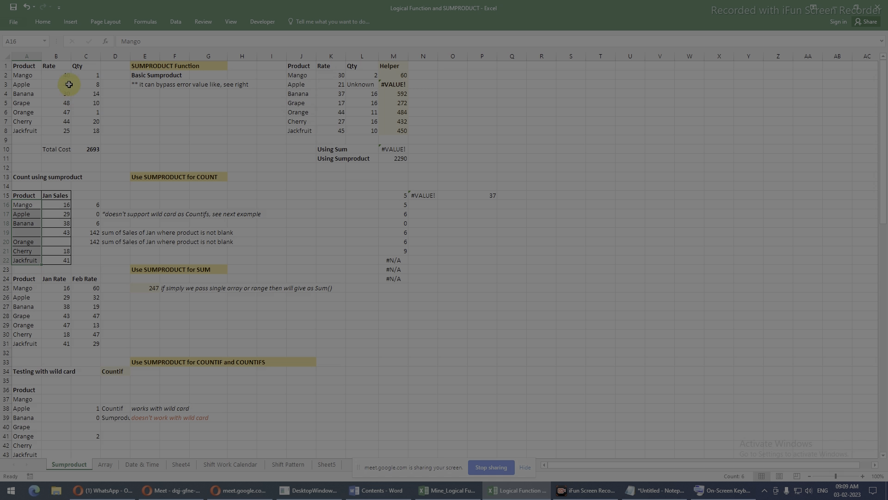
Review the Rate and Qty ranges B2:B8 and C2:C8 used as arrays in C10's SUMPRODUCT formula.
{"action": "left_click_drag", "start_coordinate": [63, 76], "coordinate": [82, 128]}
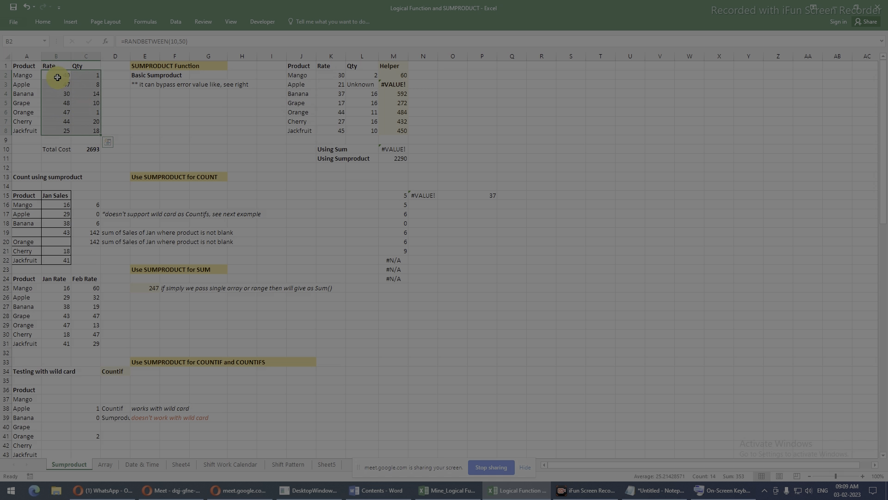
{"action": "left_click", "coordinate": [68, 76]}
{"action": "left_click", "coordinate": [75, 76]}
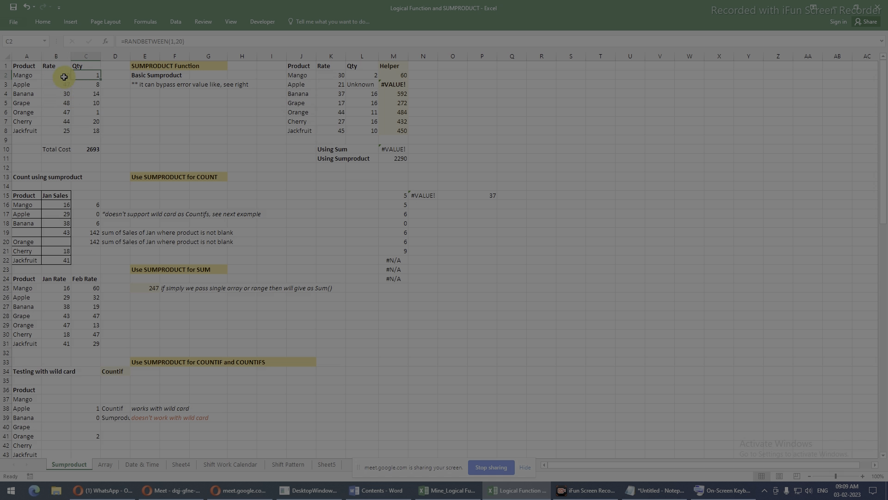
{"action": "left_click_drag", "start_coordinate": [63, 76], "coordinate": [80, 75]}
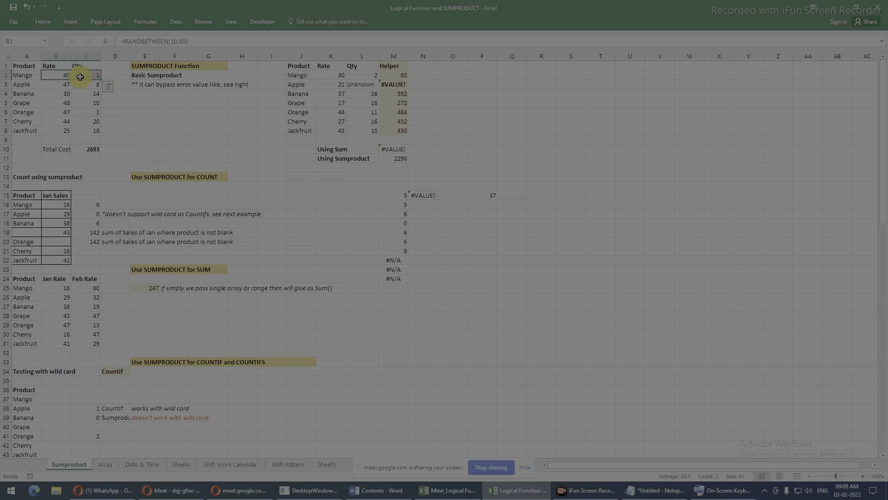
{"action": "left_click", "coordinate": [87, 148]}
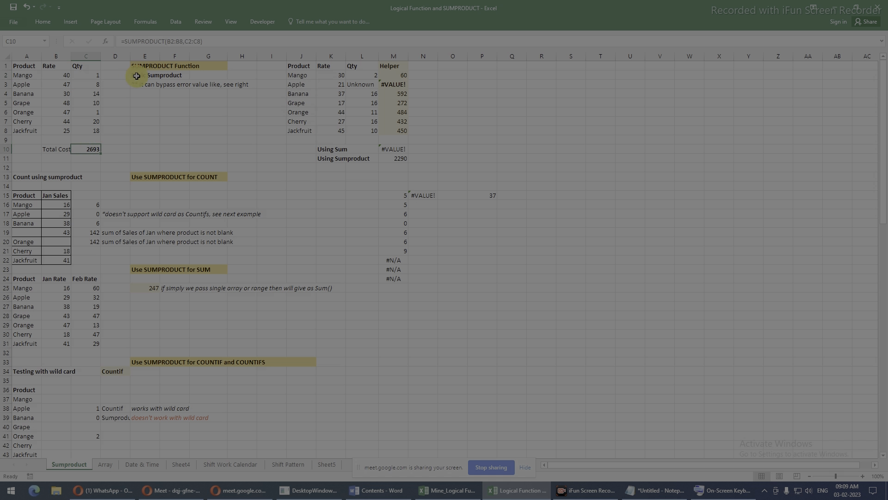
{"action": "left_click", "coordinate": [167, 42]}
{"action": "left_click_drag", "start_coordinate": [179, 41], "coordinate": [195, 41]}
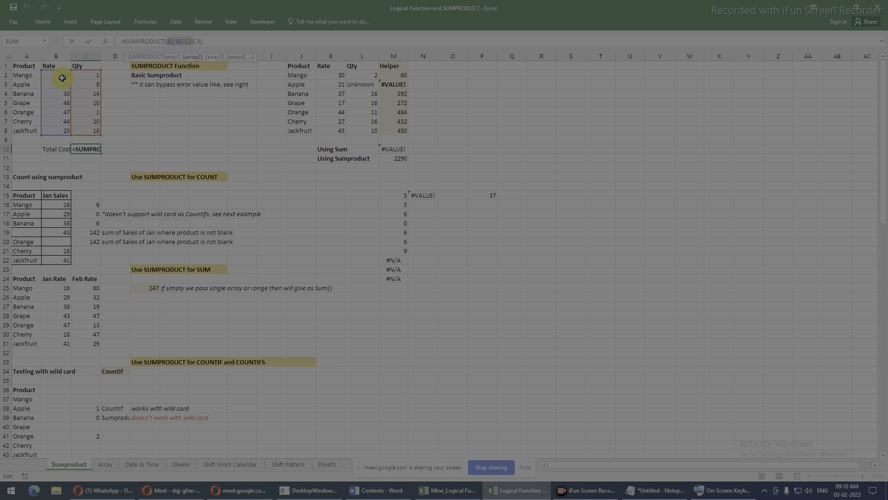
{"action": "key", "text": "Return"}
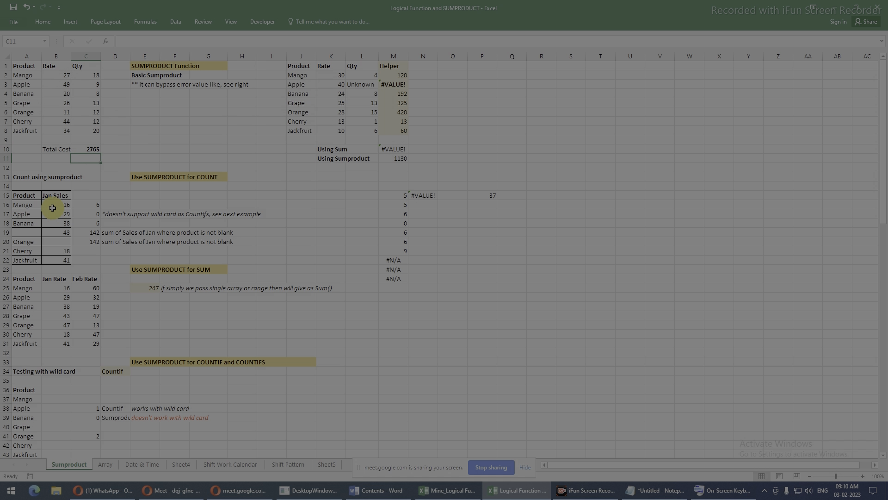
Review the product range A16:A22 with its blank cell A19, and the LEN part of P15's SUMPRODUCT formula.
{"action": "left_click_drag", "start_coordinate": [29, 207], "coordinate": [29, 258]}
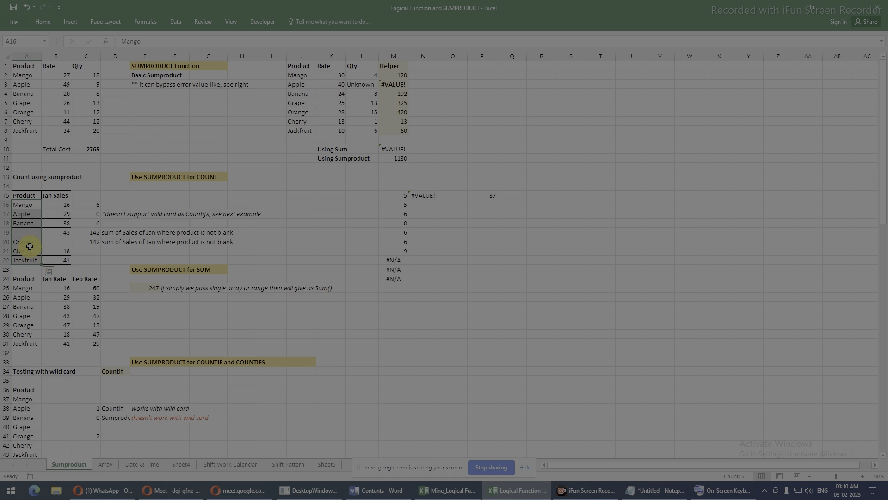
{"action": "left_click_drag", "start_coordinate": [28, 204], "coordinate": [30, 257]}
{"action": "left_click", "coordinate": [31, 232]}
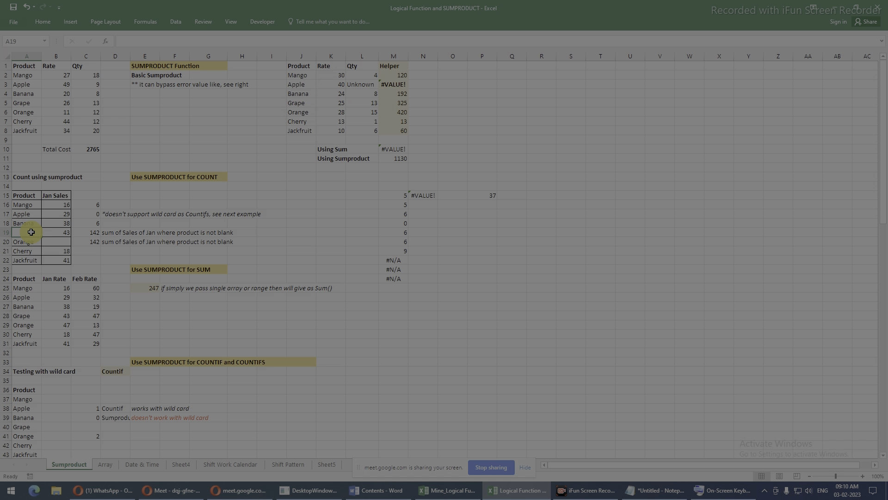
{"action": "left_click", "coordinate": [31, 224]}
{"action": "left_click", "coordinate": [31, 232]}
{"action": "left_click", "coordinate": [481, 196]}
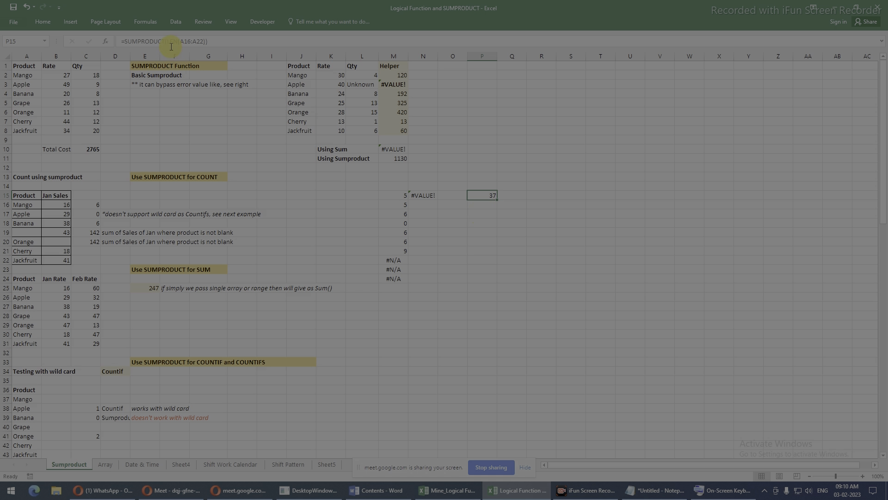
{"action": "left_click", "coordinate": [189, 41]}
{"action": "left_click_drag", "start_coordinate": [189, 41], "coordinate": [257, 51]}
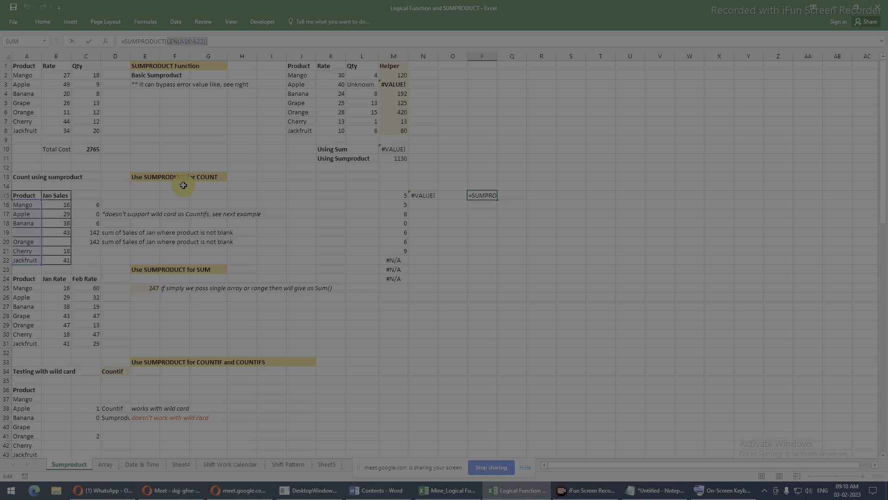
Insert the comparison (A16:A22= before LEN(A16:A22) in P15's SUMPRODUCT formula.
{"action": "left_click", "coordinate": [166, 42]}
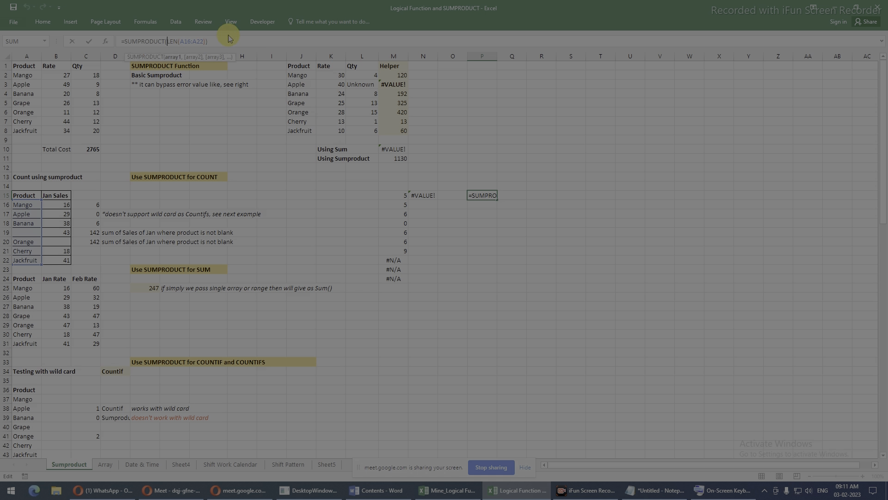
{"action": "type", "text": "("}
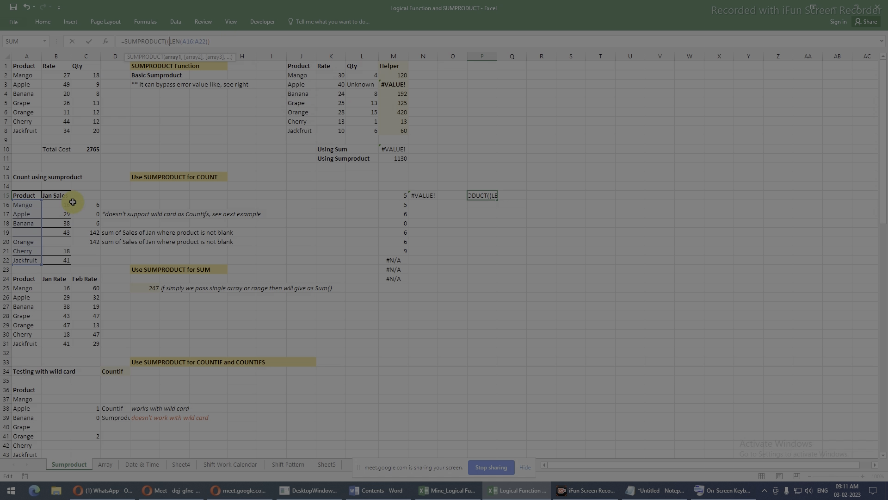
{"action": "left_click_drag", "start_coordinate": [25, 207], "coordinate": [27, 256]}
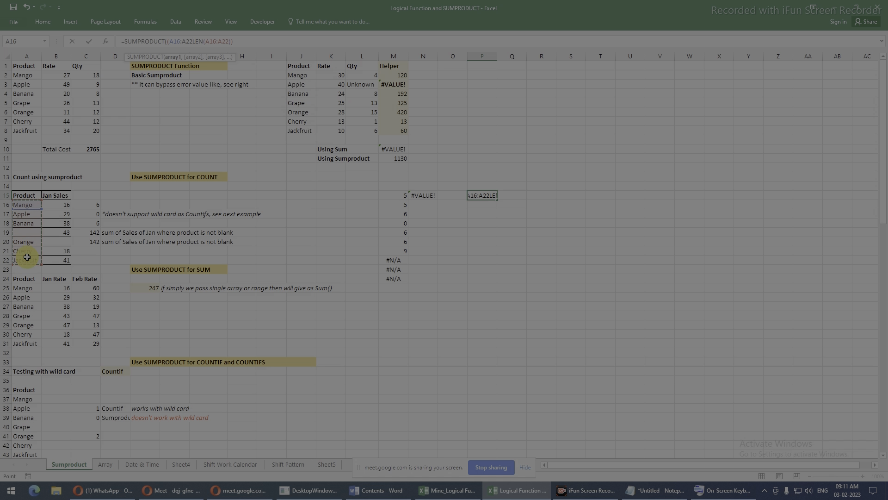
{"action": "type", "text": "="}
Evaluate LEN(A16:A22) and the compared range A16:A22 into their array values within P15's formula.
{"action": "left_click_drag", "start_coordinate": [196, 41], "coordinate": [234, 41]}
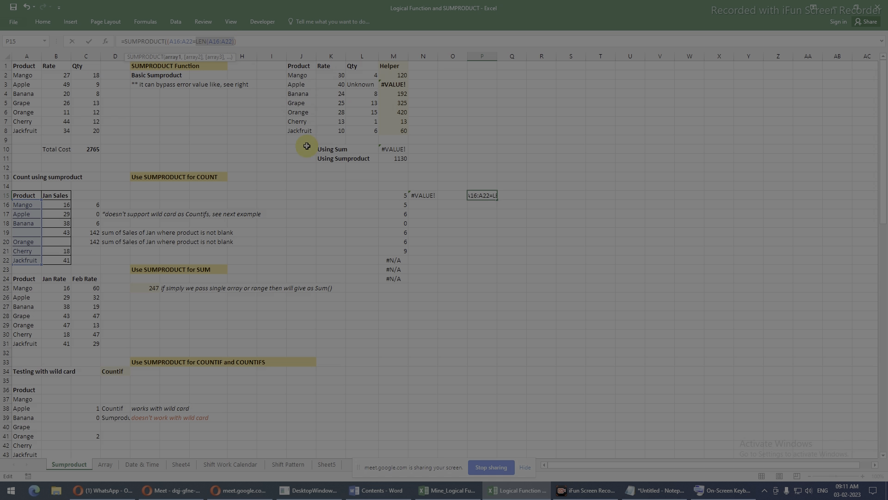
{"action": "key", "text": "F9"}
{"action": "left_click_drag", "start_coordinate": [169, 43], "coordinate": [194, 41]}
{"action": "key", "text": "F9"}
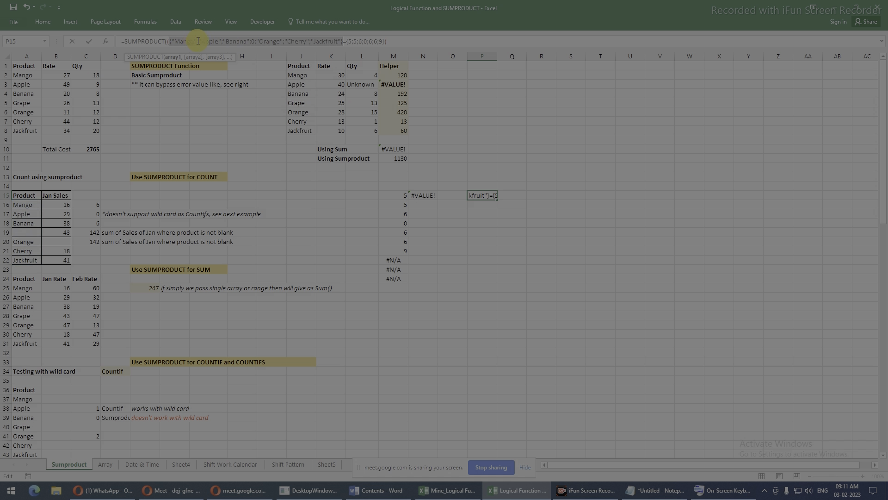
{"action": "left_click", "coordinate": [345, 43]}
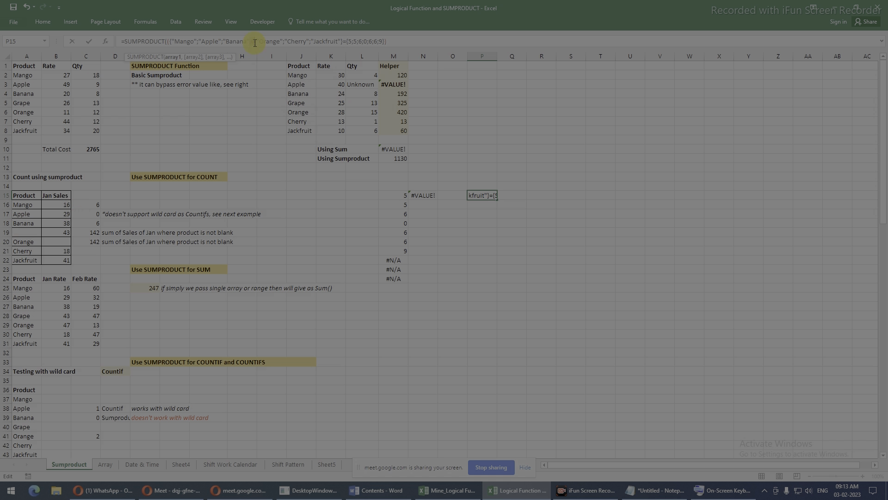
Evaluate the comparison between the product-name array and the text-length array within P15's SUMPRODUCT formula.
{"action": "left_click_drag", "start_coordinate": [170, 41], "coordinate": [341, 41]}
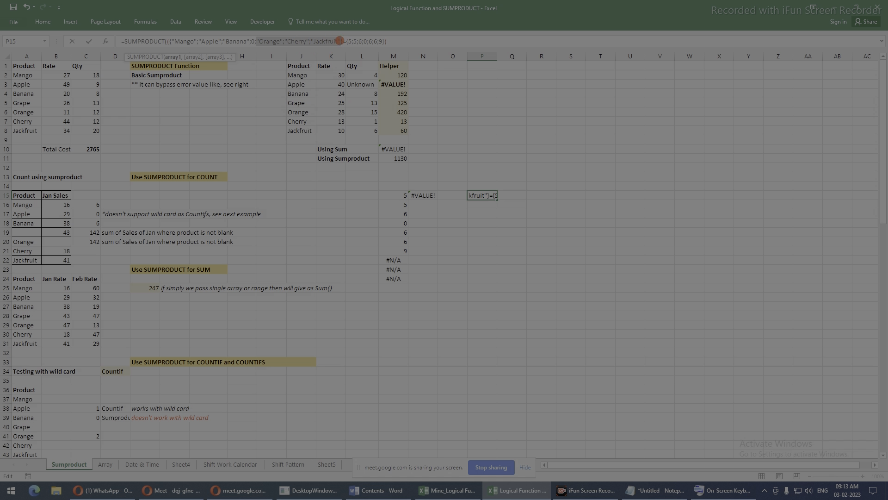
{"action": "left_click", "coordinate": [250, 41]}
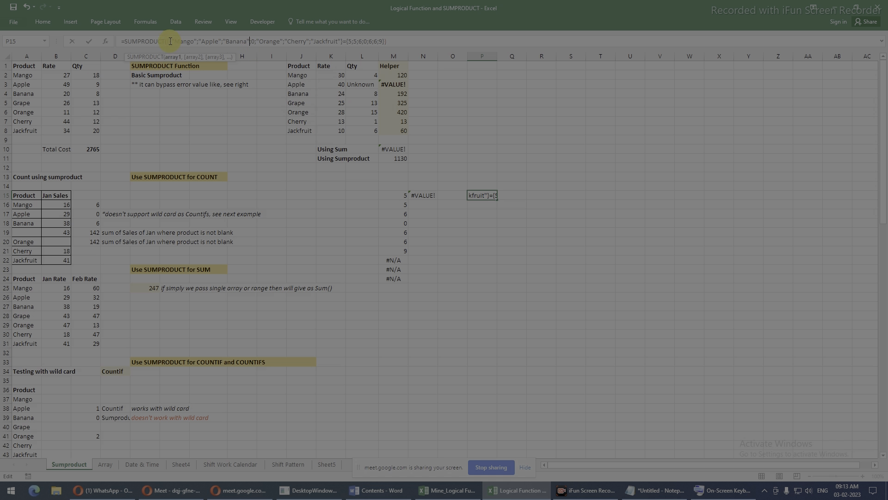
{"action": "left_click_drag", "start_coordinate": [173, 41], "coordinate": [340, 40]}
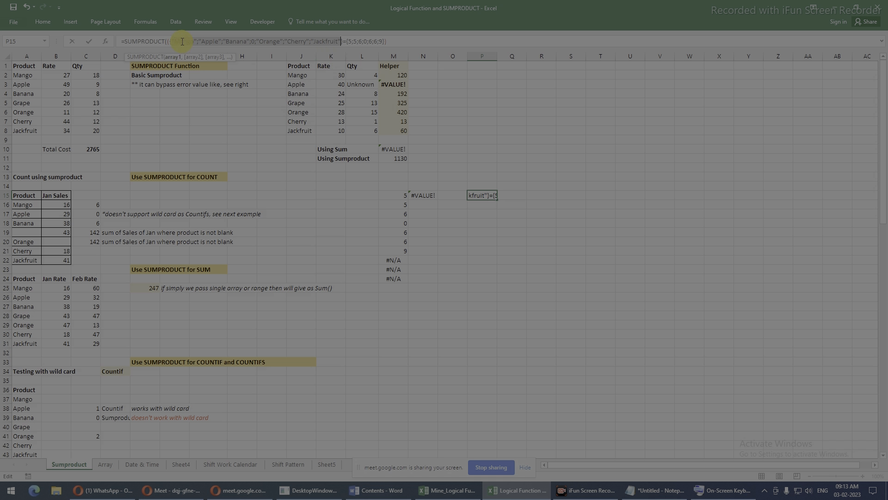
{"action": "left_click_drag", "start_coordinate": [346, 41], "coordinate": [386, 41]}
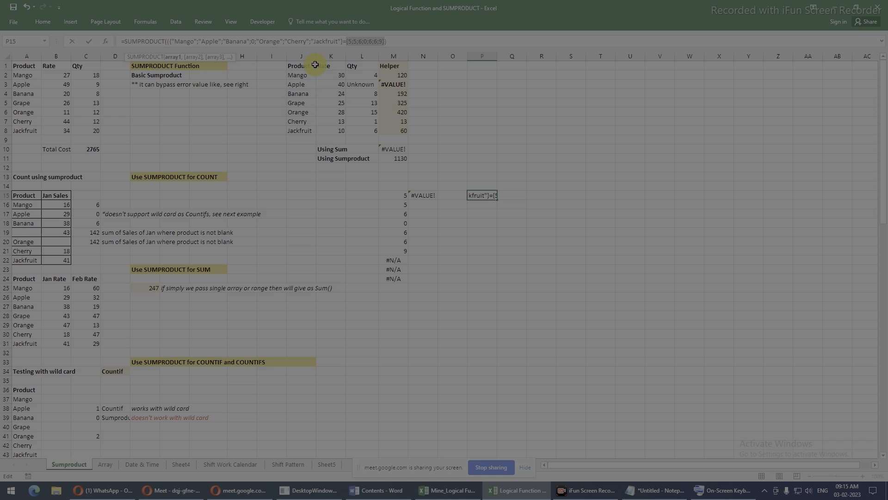
{"action": "left_click", "coordinate": [348, 42]}
{"action": "left_click_drag", "start_coordinate": [349, 42], "coordinate": [389, 51]}
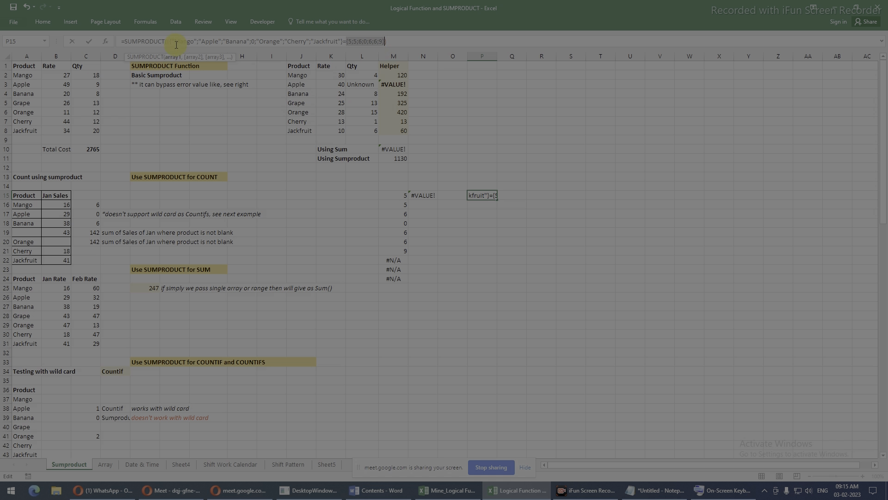
{"action": "left_click_drag", "start_coordinate": [168, 41], "coordinate": [389, 43]}
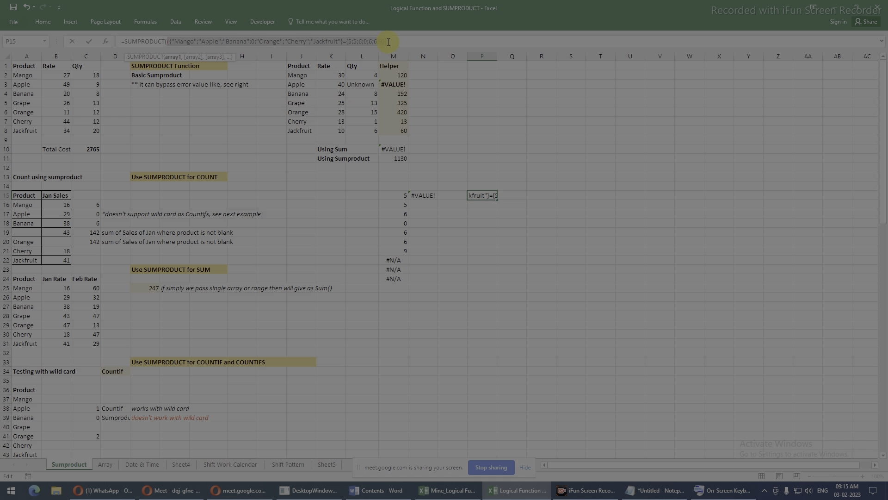
{"action": "key", "text": "F9"}
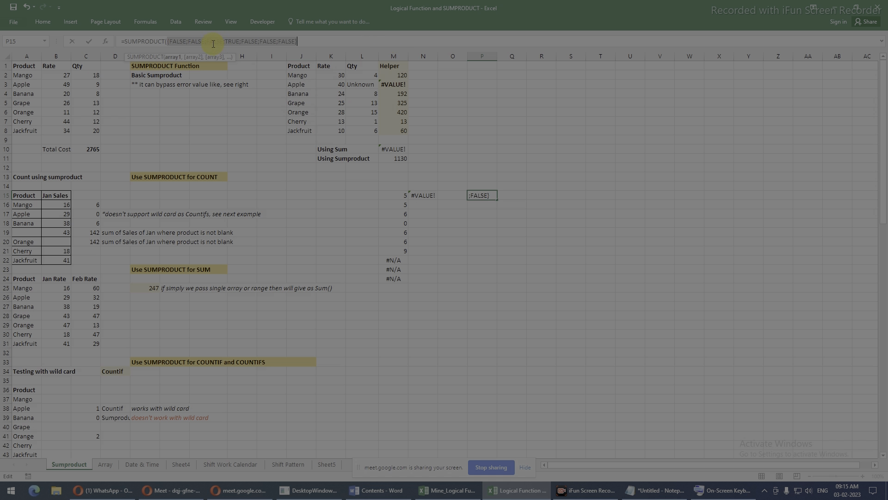
Enclose the evaluated logical array in parentheses, multiply it by 1, and evaluate the product within P15's formula.
{"action": "left_click", "coordinate": [306, 41]}
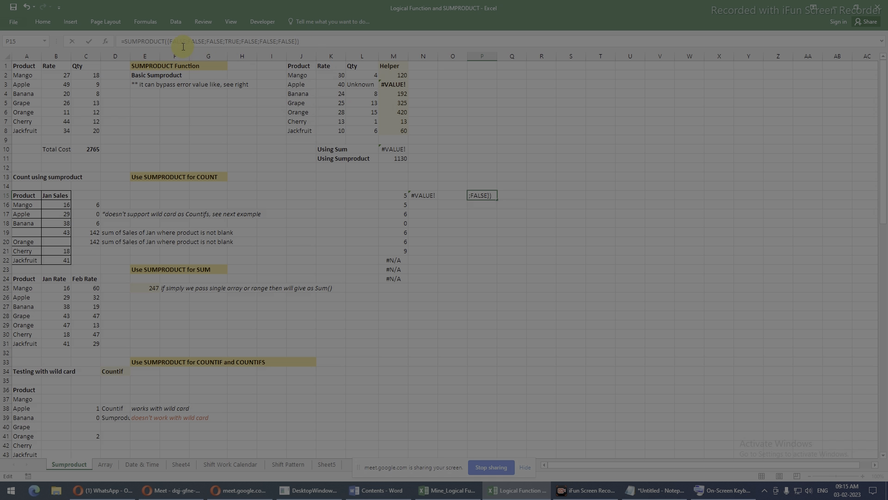
{"action": "type", "text": ")"}
{"action": "left_click", "coordinate": [165, 42]}
{"action": "type", "text": "("}
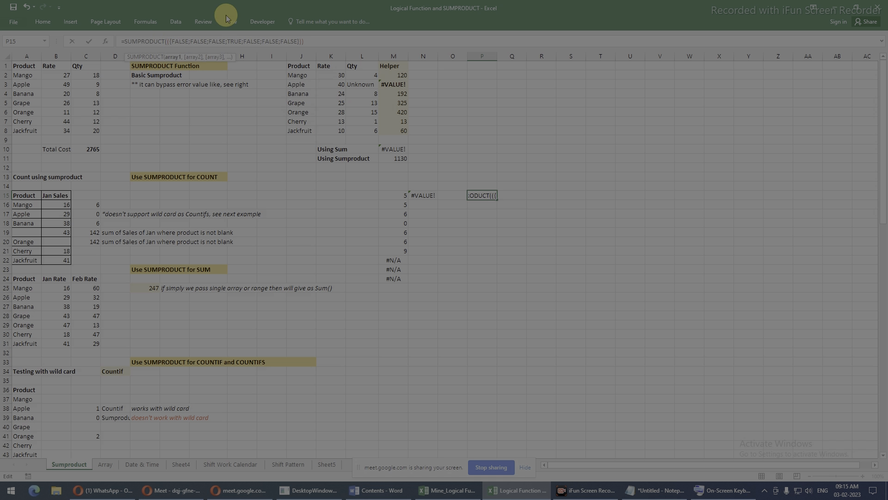
{"action": "type", "text": "1*"}
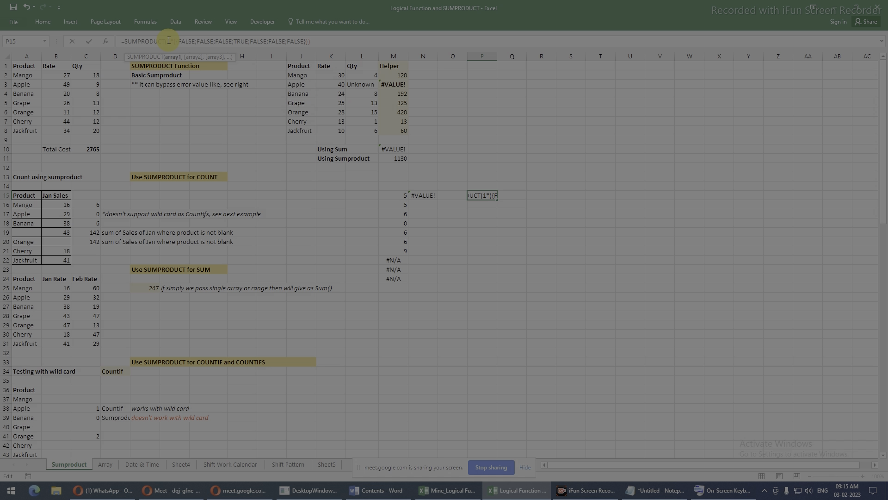
{"action": "left_click_drag", "start_coordinate": [168, 41], "coordinate": [308, 42]}
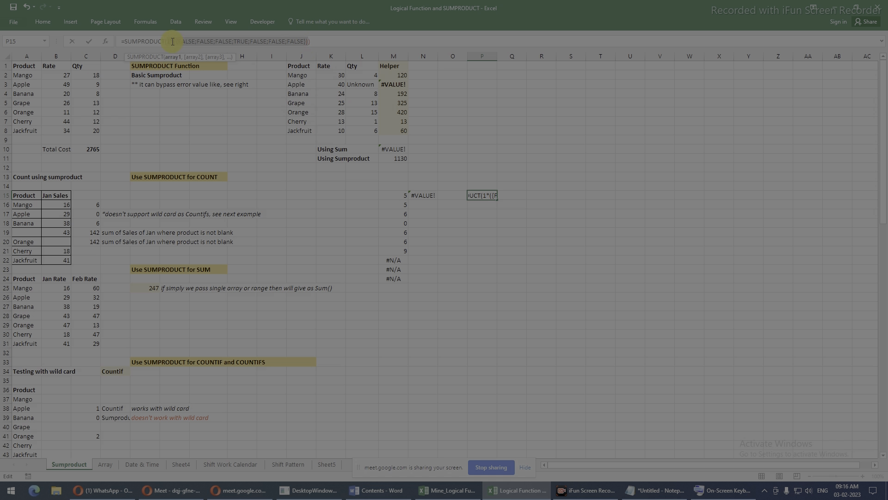
{"action": "key", "text": "F9"}
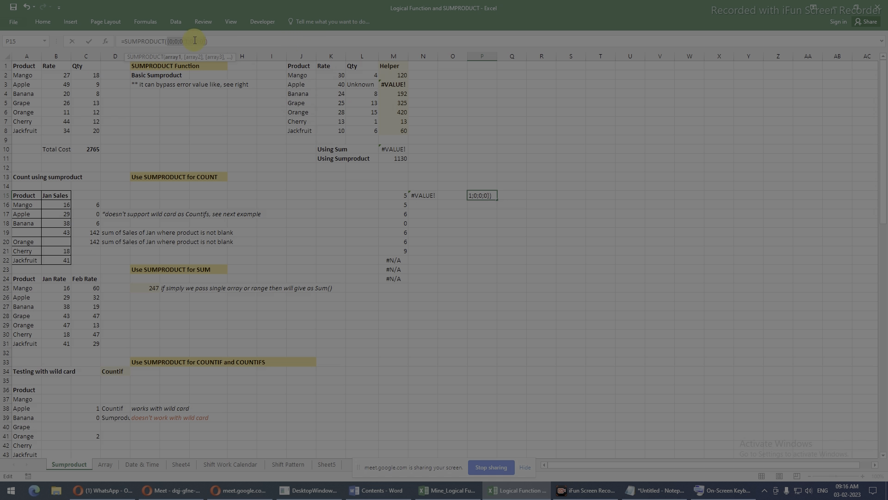
Wrap the 0/1 array in P15's SUMPRODUCT formula in NOT and evaluate it into logical values.
{"action": "left_click", "coordinate": [168, 40]}
{"action": "type", "text": "not"}
{"action": "key", "text": "Escape"}
{"action": "key", "text": "End"}
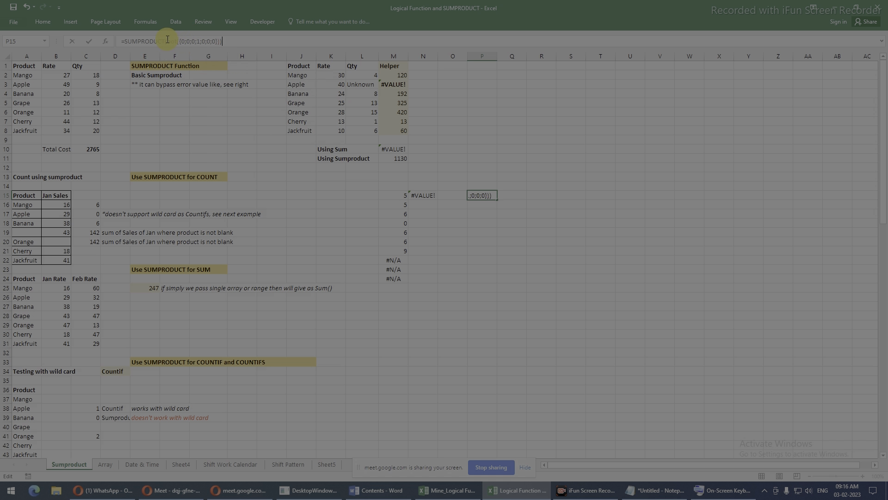
{"action": "left_click_drag", "start_coordinate": [168, 41], "coordinate": [221, 38]}
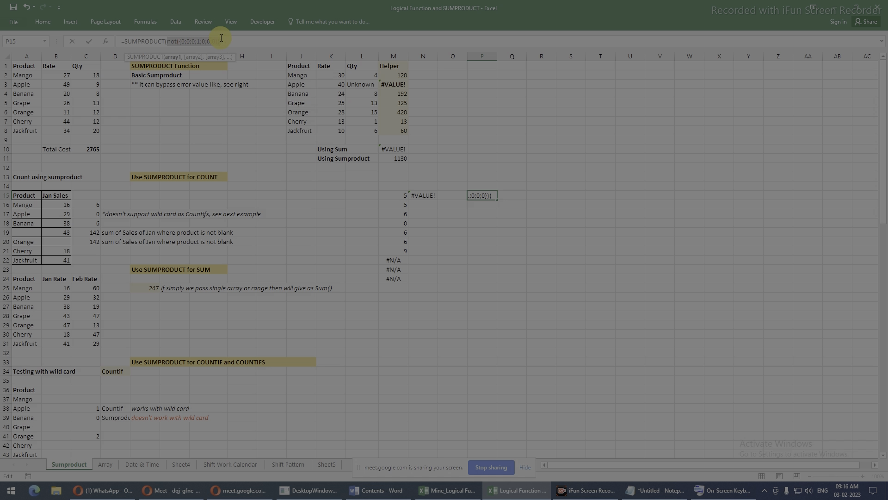
{"action": "key", "text": "F9"}
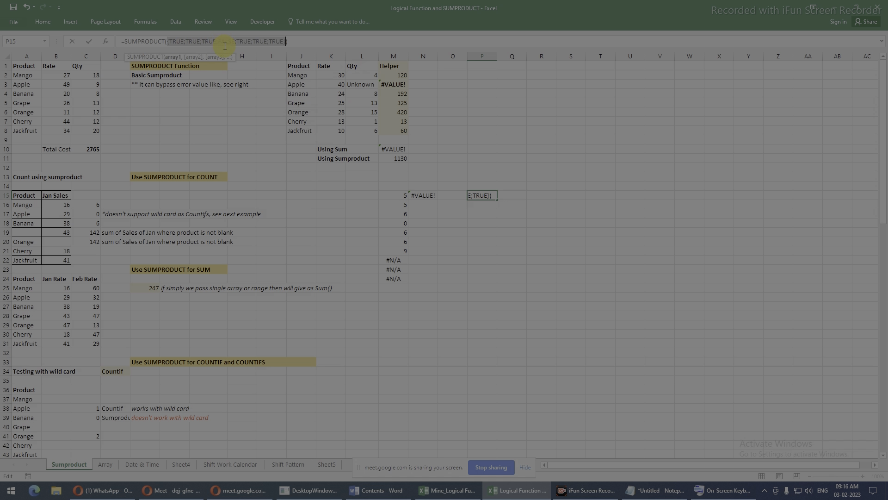
{"action": "key", "text": "ctrl+z"}
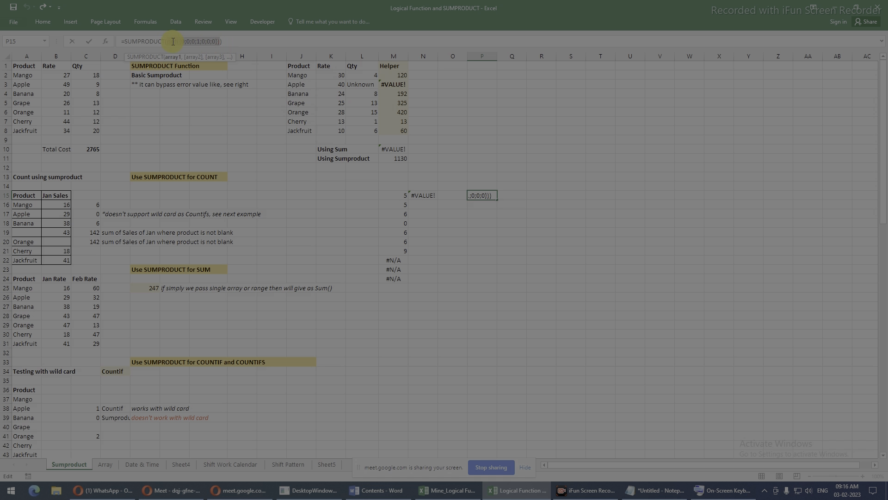
{"action": "key", "text": "F9"}
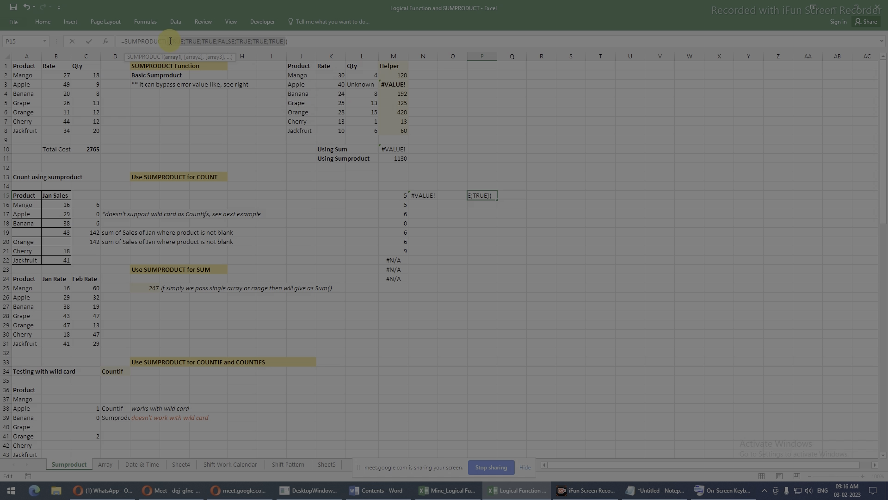
Apply NOT a second time to the already negated array in P15's formula and evaluate it.
{"action": "left_click", "coordinate": [167, 41]}
{"action": "type", "text": "not"}
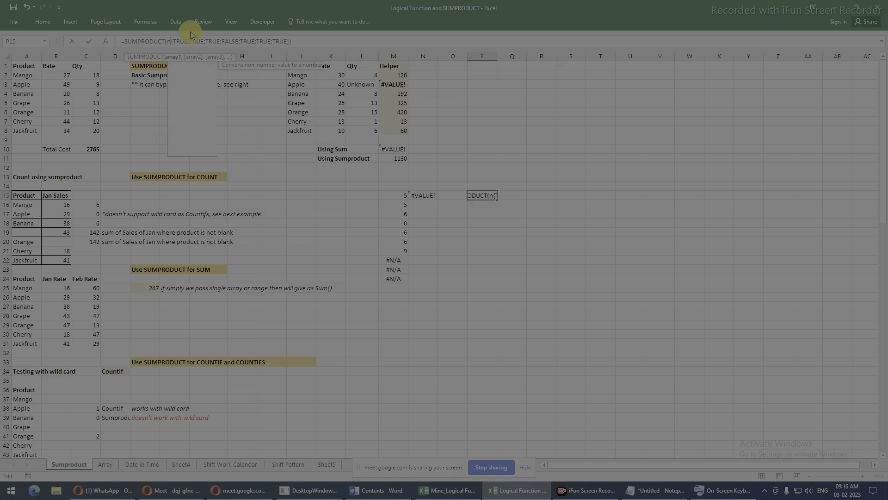
{"action": "type", "text": "("}
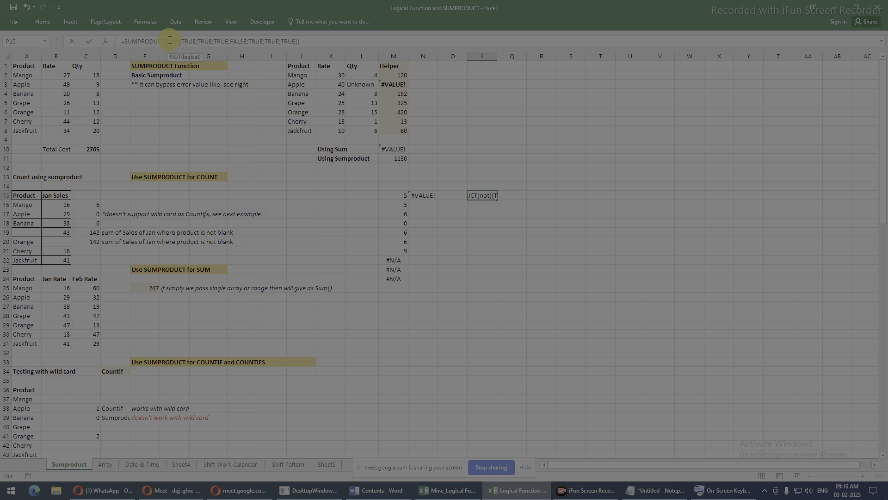
{"action": "left_click_drag", "start_coordinate": [168, 41], "coordinate": [305, 40]}
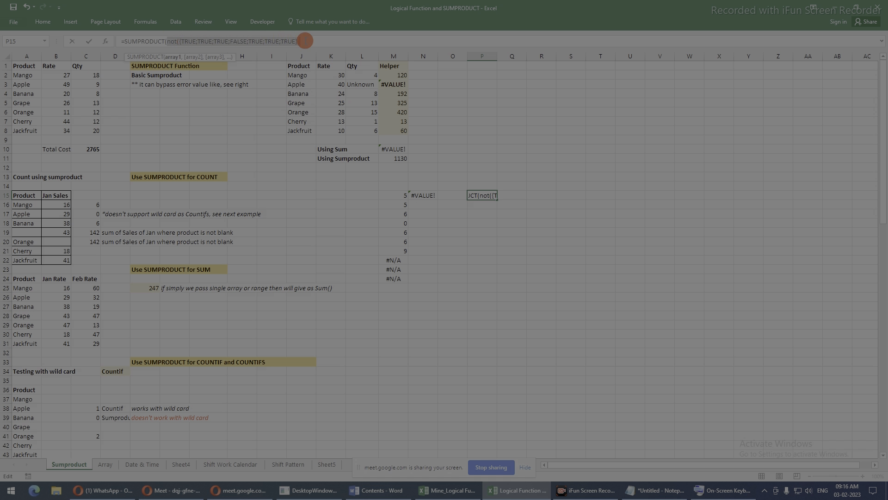
{"action": "key", "text": "F9"}
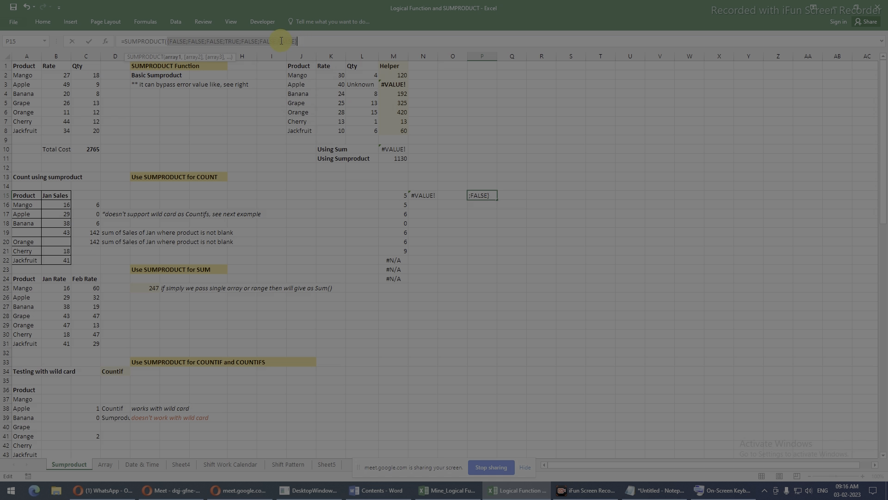
{"action": "key", "text": "ctrl+z"}
{"action": "left_click", "coordinate": [169, 41]}
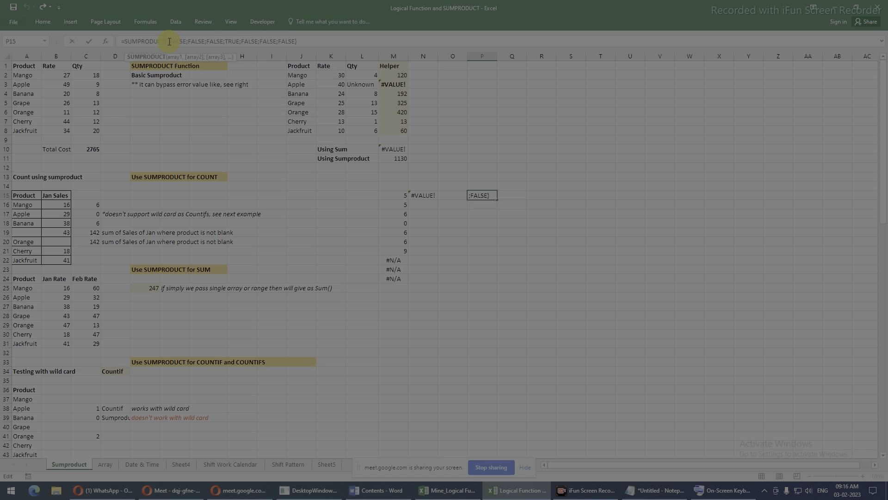
Wrap the array {FALSE;FALSE;FALSE;TRUE;FALSE;FALSE;FALSE} in NOT and evaluate it within P15's formula.
{"action": "left_click", "coordinate": [170, 41]}
{"action": "type", "text": "not"}
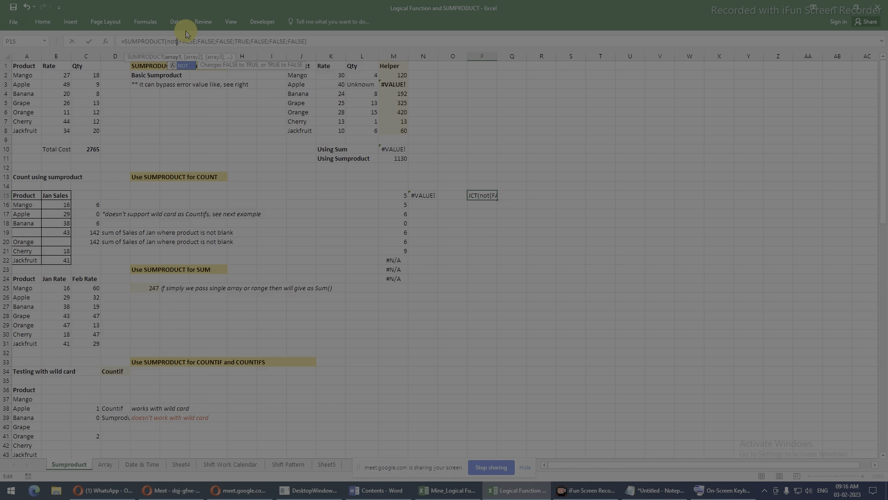
{"action": "type", "text": "("}
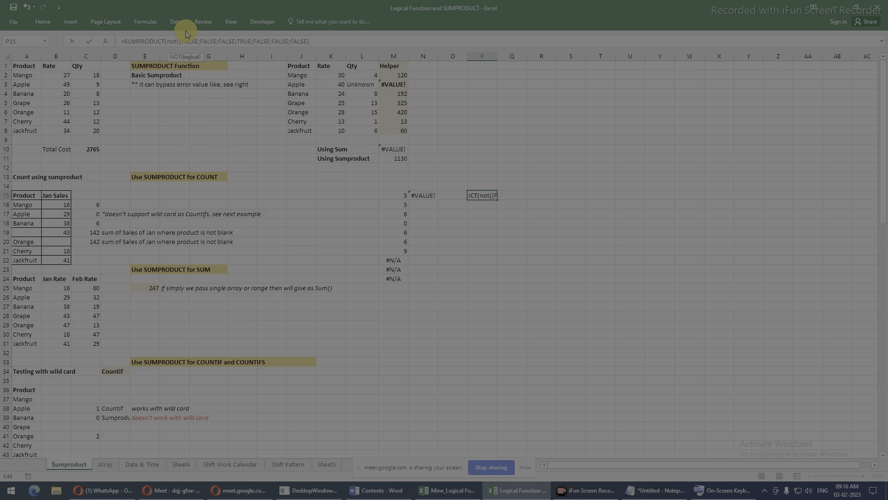
{"action": "left_click", "coordinate": [331, 41]}
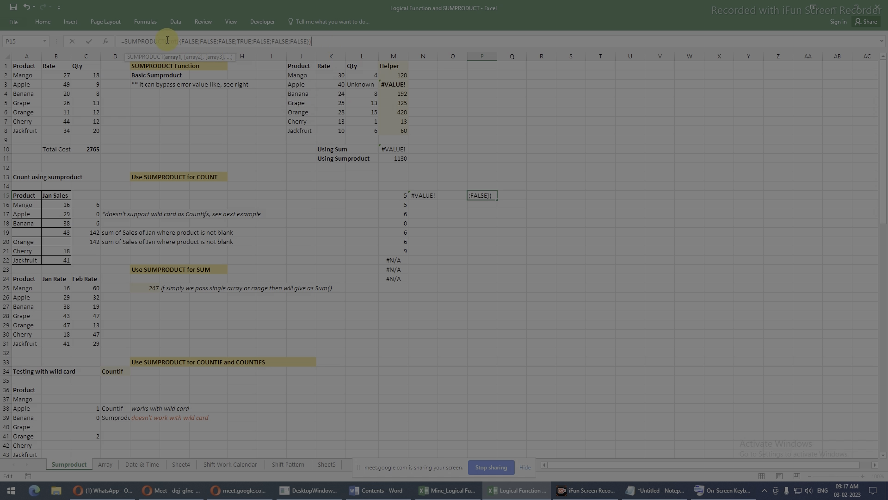
{"action": "left_click_drag", "start_coordinate": [167, 40], "coordinate": [337, 40]}
{"action": "key", "text": "F9"}
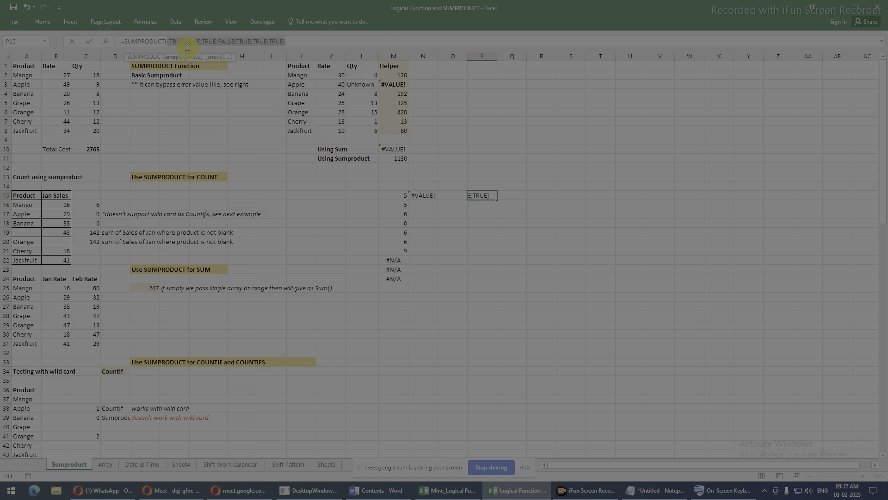
Multiply the negated logical array by 1 using 1*( ), evaluate it to numbers, and commit the SUMPRODUCT formula in P15.
{"action": "left_click", "coordinate": [170, 40]}
{"action": "left_click", "coordinate": [168, 39]}
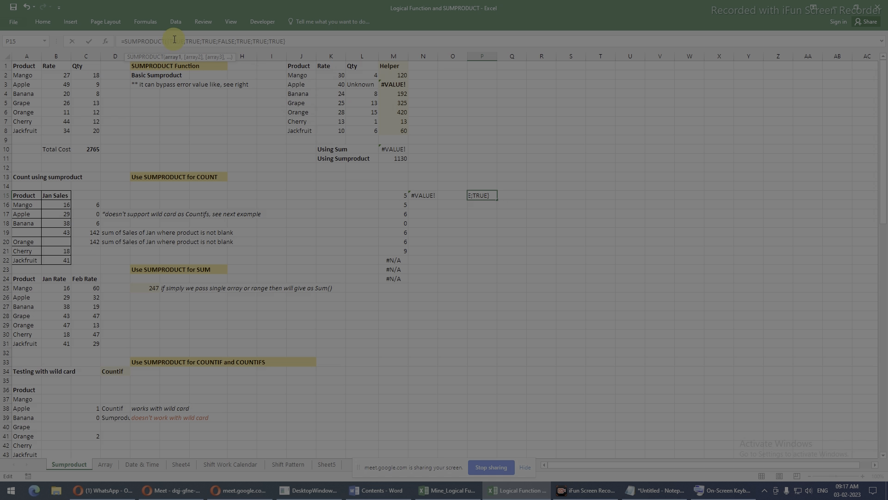
{"action": "type", "text": "1*("}
{"action": "left_click", "coordinate": [318, 39]}
{"action": "type", "text": ")"}
{"action": "left_click", "coordinate": [318, 39]}
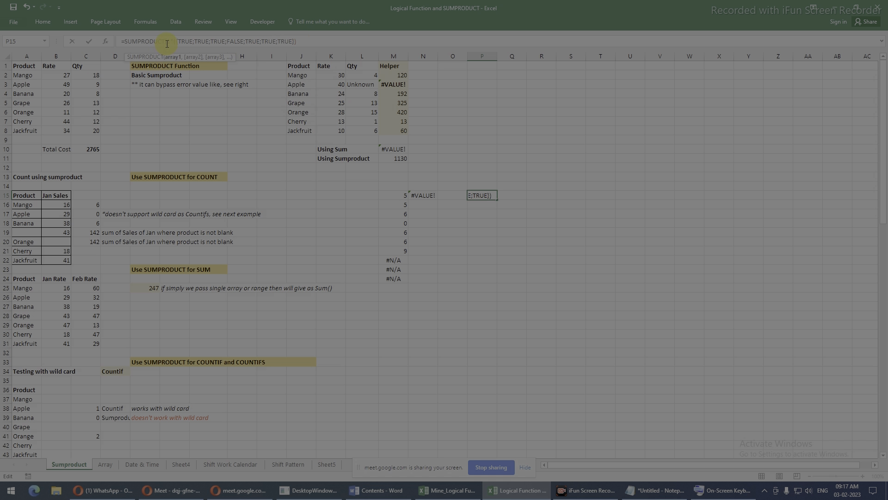
{"action": "key", "text": "shift+End"}
{"action": "key", "text": "F9"}
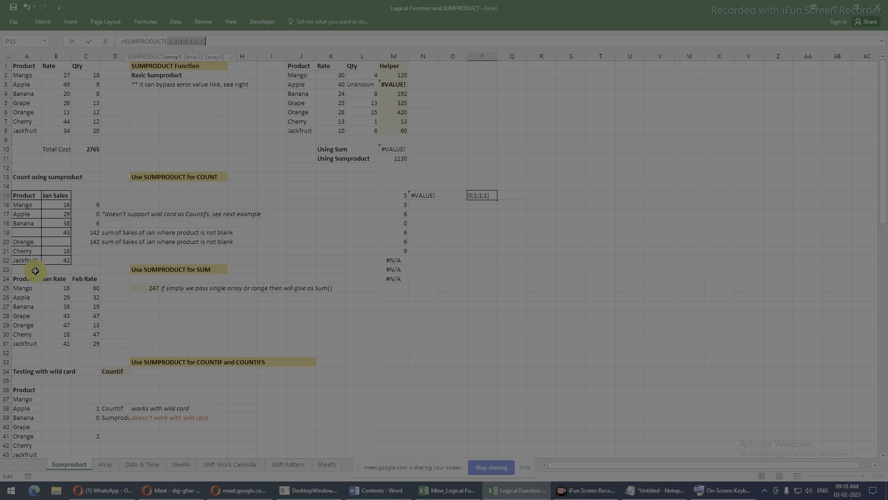
{"action": "key", "text": "Return"}
{"action": "left_click_drag", "start_coordinate": [19, 205], "coordinate": [30, 261]}
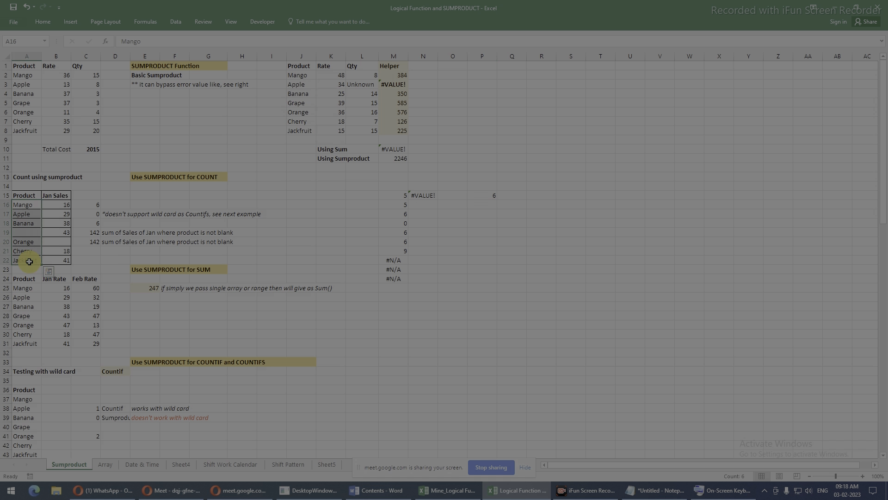
{"action": "key", "text": "ctrl+c"}
{"action": "left_click", "coordinate": [365, 196]}
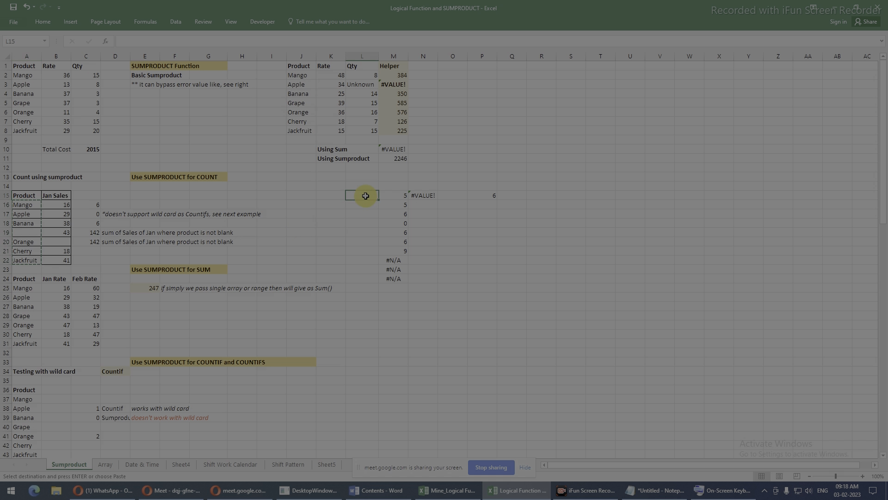
{"action": "left_click_drag", "start_coordinate": [423, 196], "coordinate": [509, 298]}
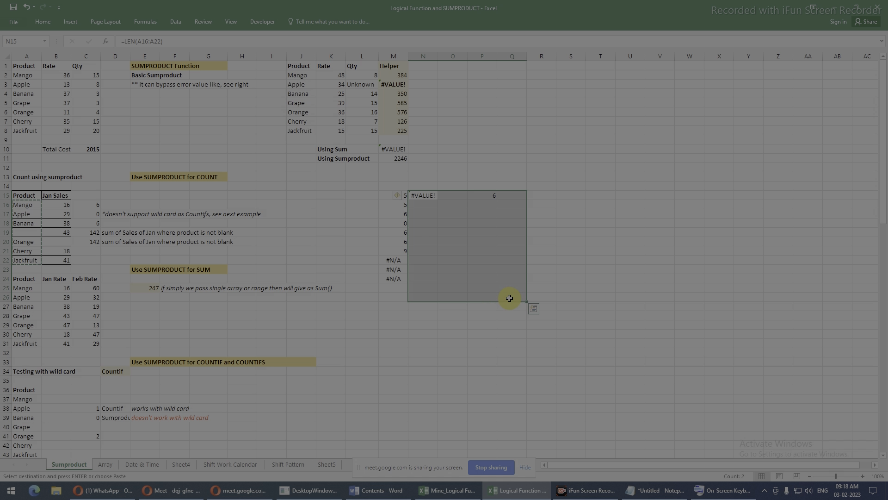
{"action": "key", "text": "Escape"}
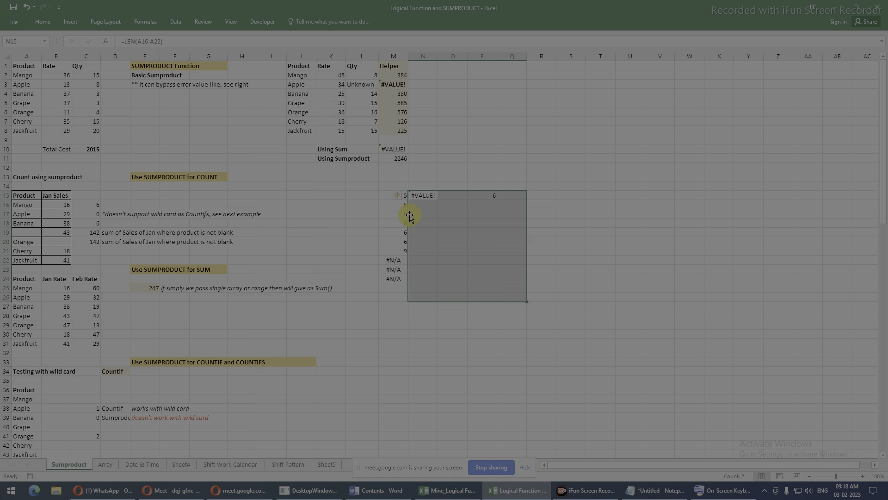
Copy the LEN results in M15:M21 and paste them as values only starting at S15.
{"action": "left_click_drag", "start_coordinate": [391, 197], "coordinate": [396, 252]}
{"action": "key", "text": "ctrl+c"}
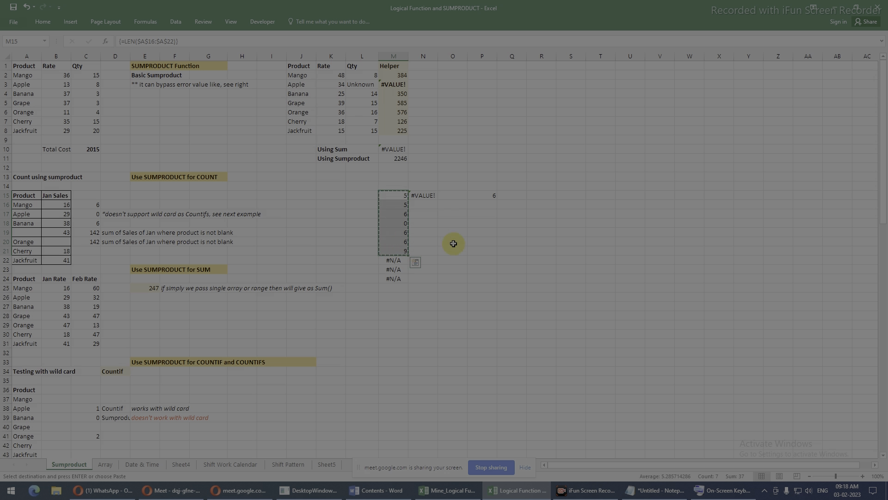
{"action": "left_click", "coordinate": [558, 197]}
{"action": "key", "text": "ctrl+alt+v"}
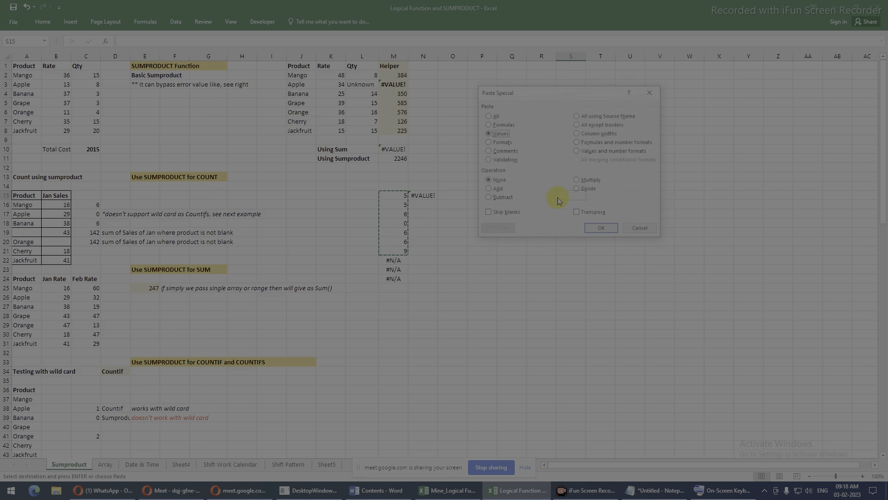
{"action": "key", "text": "Return"}
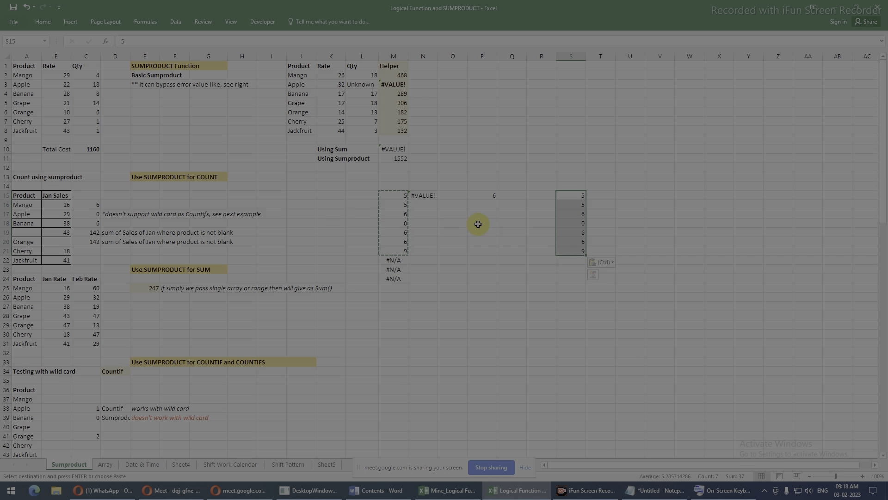
Copy the product names in A16:A22, including the blank cell, and paste them starting at T15.
{"action": "left_click_drag", "start_coordinate": [395, 233], "coordinate": [395, 248]}
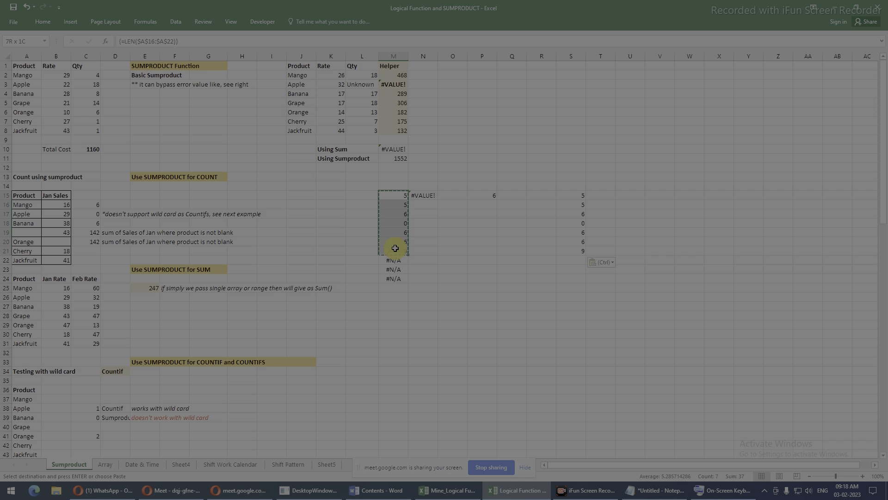
{"action": "left_click_drag", "start_coordinate": [23, 203], "coordinate": [24, 260]}
{"action": "key", "text": "ctrl+c"}
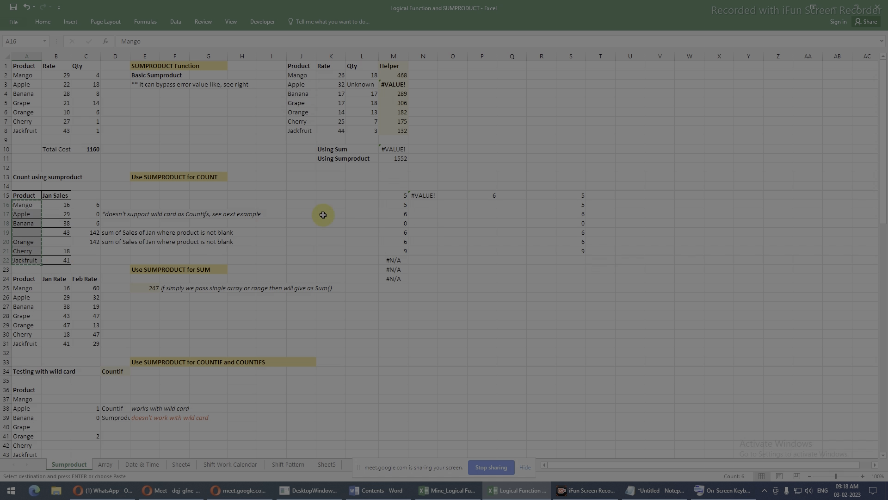
{"action": "left_click", "coordinate": [599, 196]}
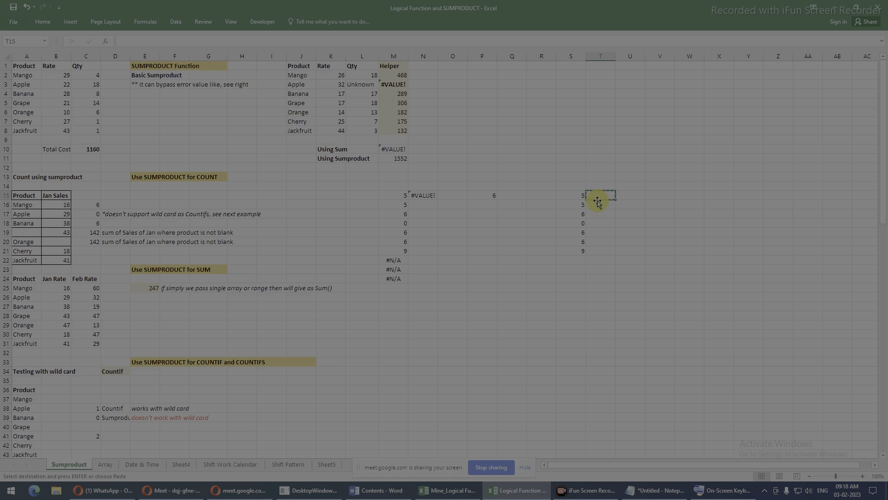
{"action": "left_click", "coordinate": [31, 206]}
{"action": "left_click_drag", "start_coordinate": [30, 218], "coordinate": [24, 260]}
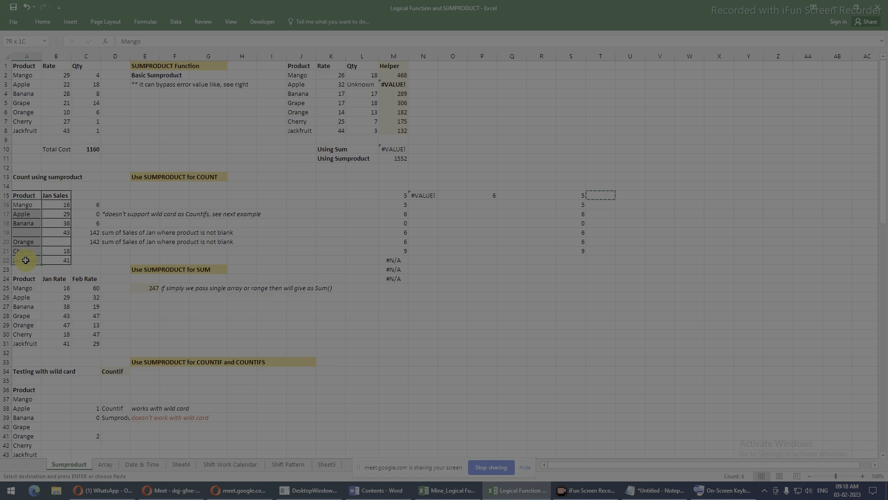
{"action": "key", "text": "ctrl+c"}
{"action": "left_click", "coordinate": [599, 194]}
{"action": "key", "text": "ctrl+v"}
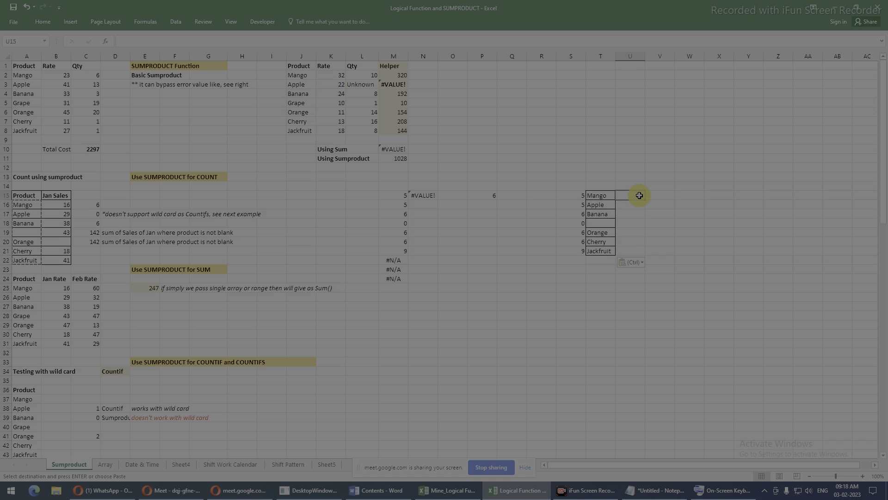
Enter the comparison formula =S15=T15 in V15 and fill it down to V21.
{"action": "left_click", "coordinate": [653, 195]}
{"action": "type", "text": "="}
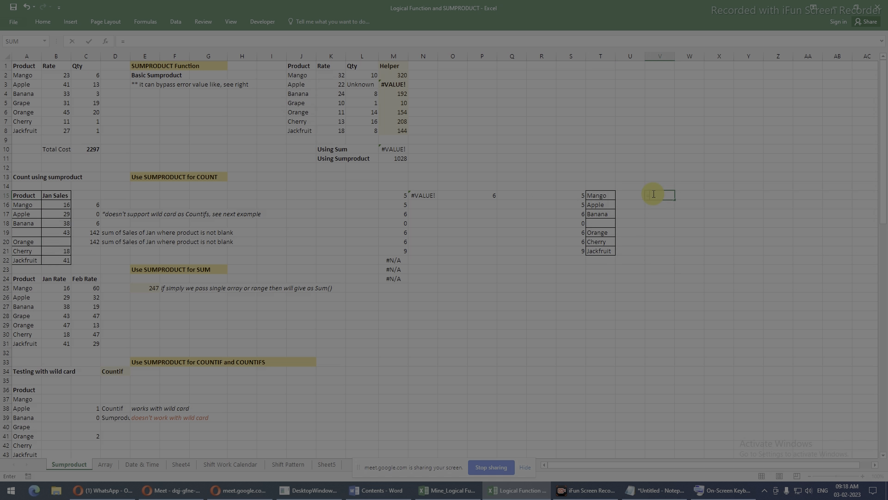
{"action": "left_click", "coordinate": [574, 197]}
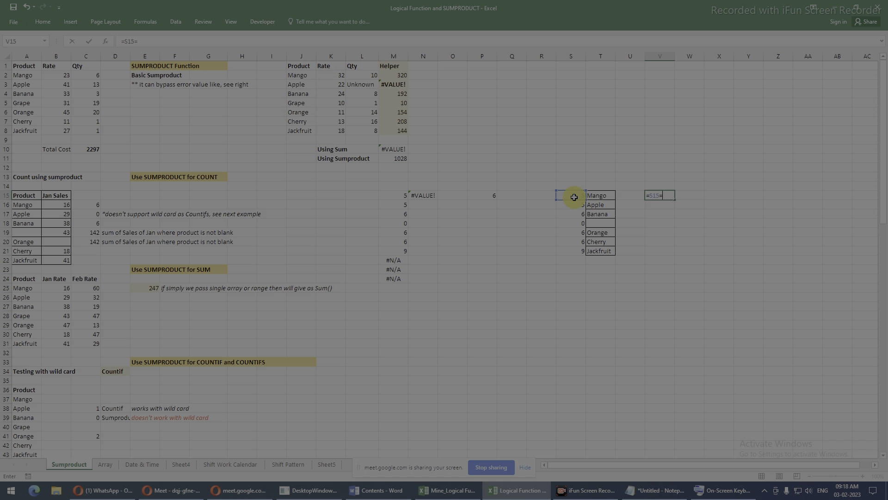
{"action": "type", "text": "="}
{"action": "left_click", "coordinate": [598, 194]}
{"action": "key", "text": "Return"}
{"action": "left_click", "coordinate": [598, 194]}
{"action": "left_click", "coordinate": [658, 194]}
{"action": "left_click_drag", "start_coordinate": [674, 200], "coordinate": [580, 225]}
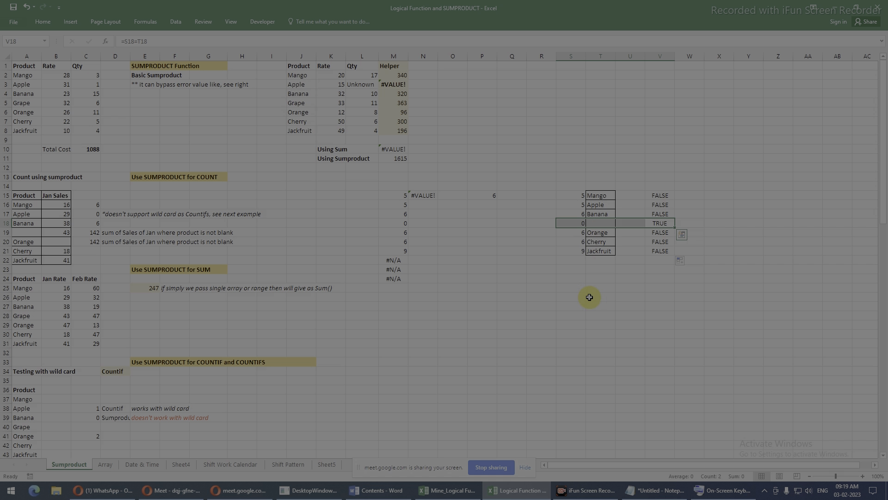
Examine how the lengths in column S compare with the products in column T, including the blank row 18 and V15's formula.
{"action": "left_click", "coordinate": [593, 225]}
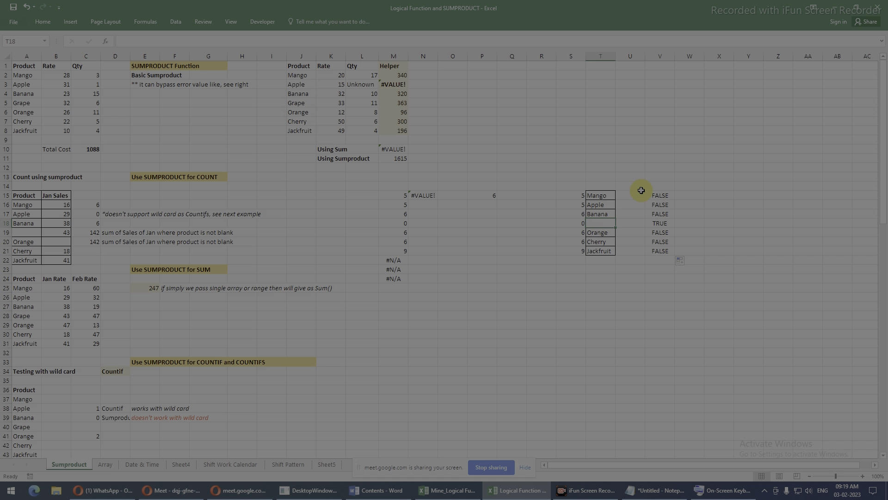
{"action": "left_click", "coordinate": [653, 223]}
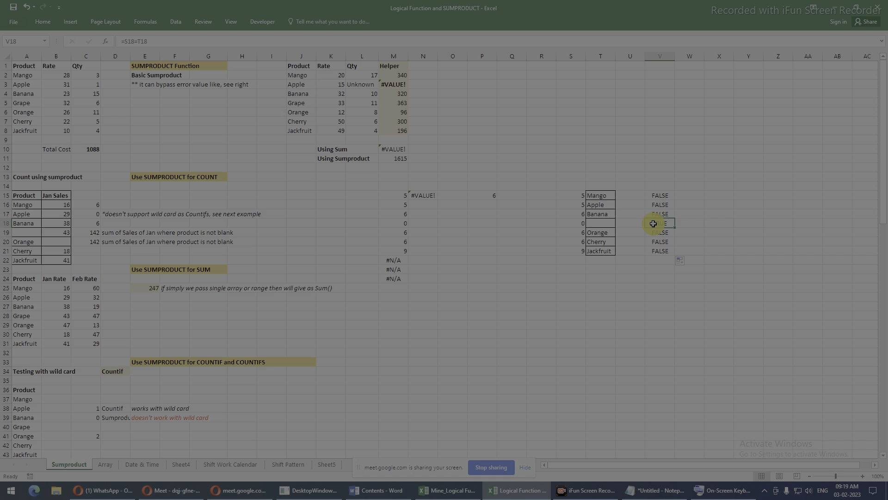
{"action": "left_click", "coordinate": [691, 195]}
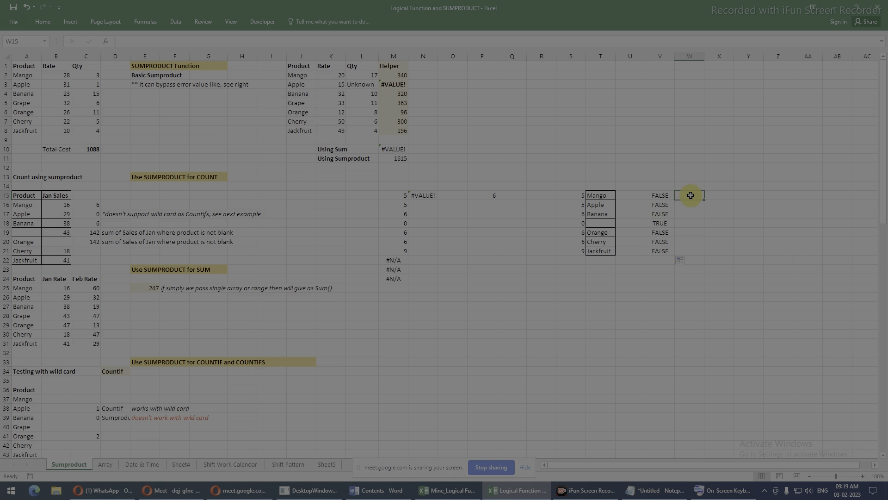
{"action": "type", "text": "="}
{"action": "key", "text": "Escape"}
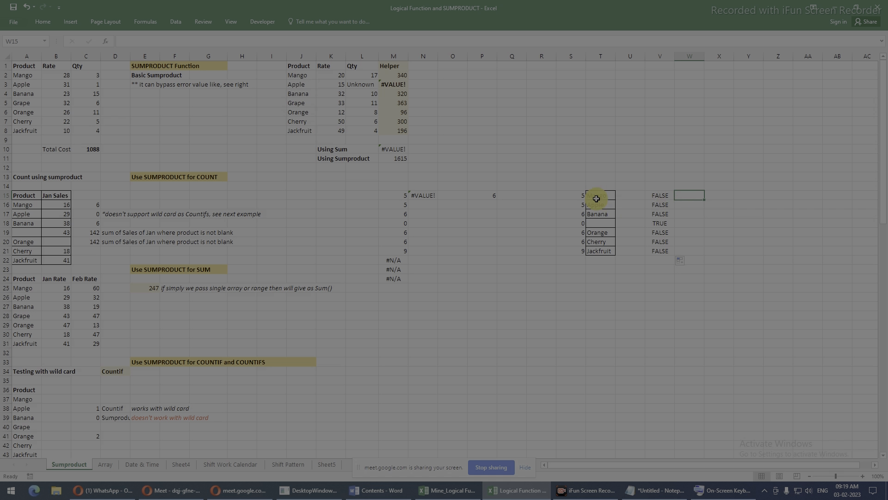
{"action": "left_click", "coordinate": [582, 195]}
{"action": "left_click_drag", "start_coordinate": [601, 195], "coordinate": [653, 197]}
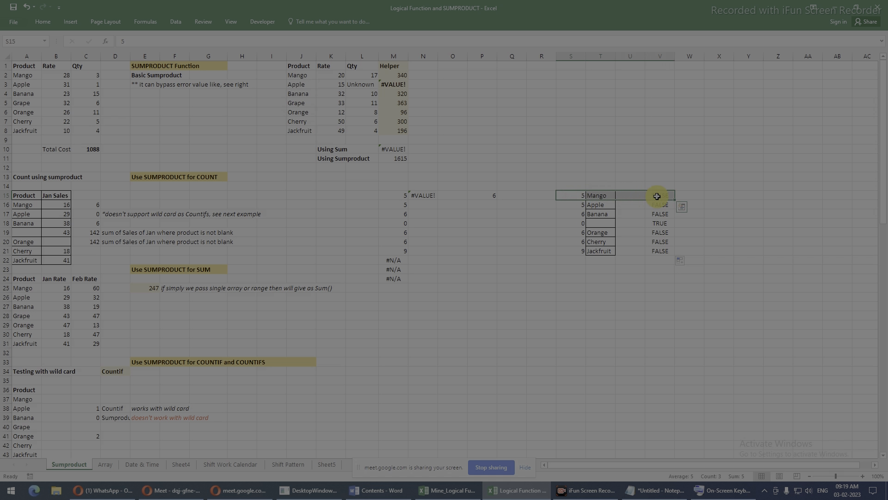
{"action": "left_click_drag", "start_coordinate": [576, 198], "coordinate": [658, 250]}
{"action": "left_click", "coordinate": [576, 197]}
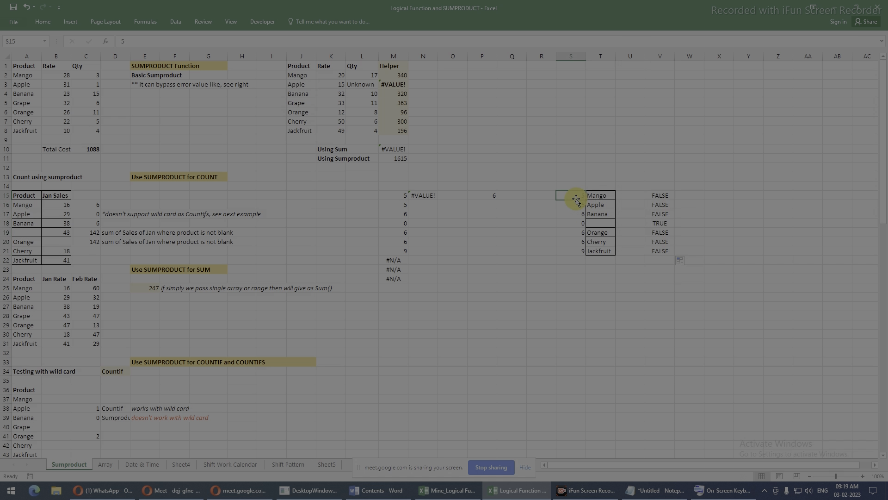
{"action": "left_click", "coordinate": [568, 197]}
{"action": "left_click", "coordinate": [596, 195]}
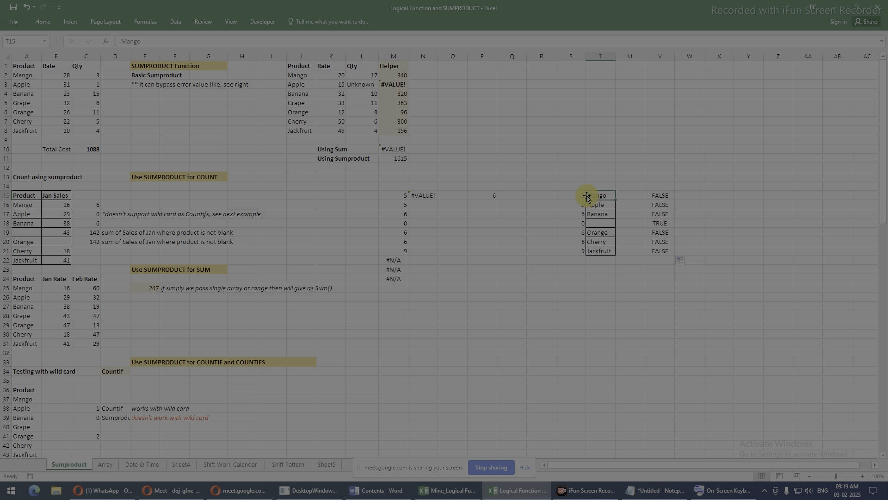
{"action": "left_click", "coordinate": [581, 195]}
{"action": "left_click_drag", "start_coordinate": [581, 194], "coordinate": [589, 194]}
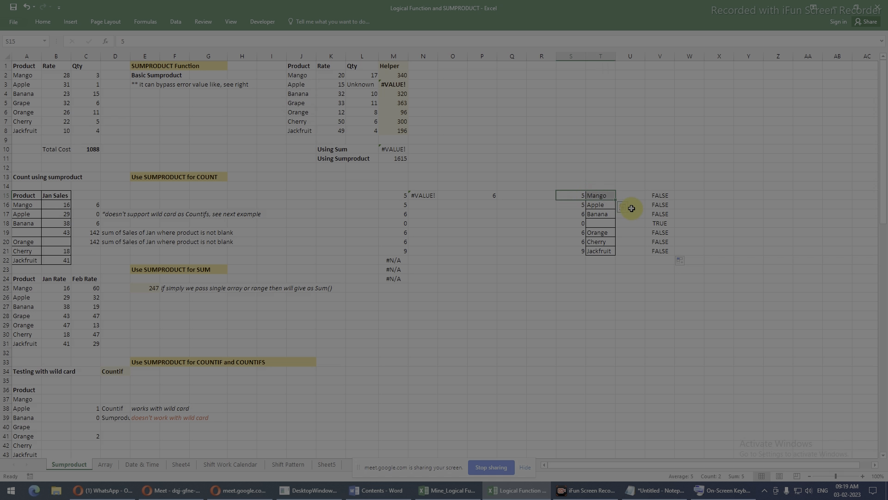
{"action": "left_click", "coordinate": [653, 196]}
{"action": "double_click", "coordinate": [653, 196]}
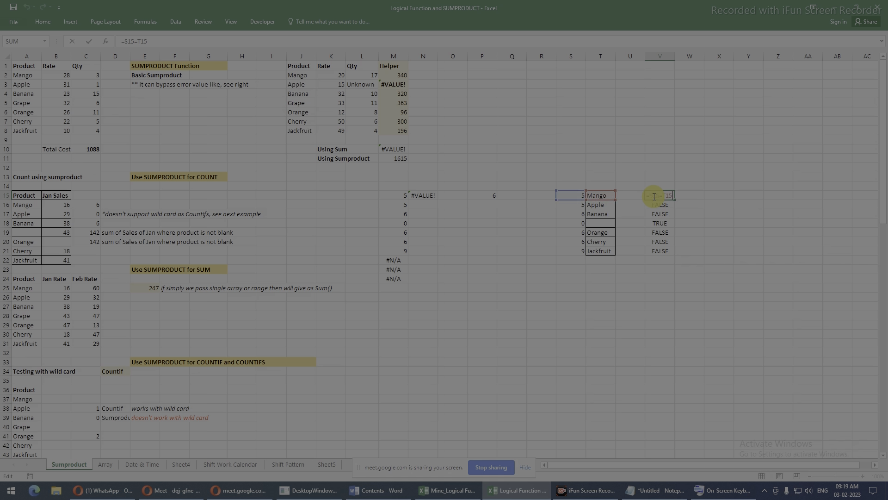
{"action": "key", "text": "Tab"}
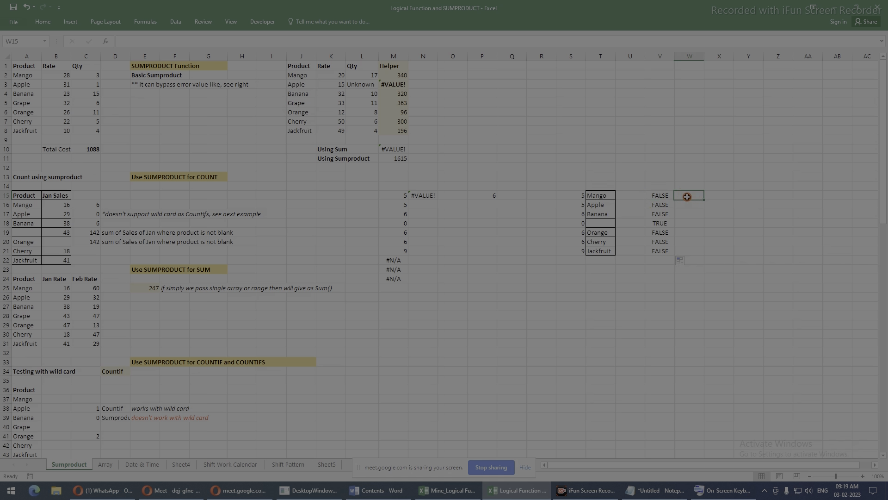
Enter =NOT(V15) in W15 and fill it down to W21 to invert the comparison results.
{"action": "type", "text": "=NOT("}
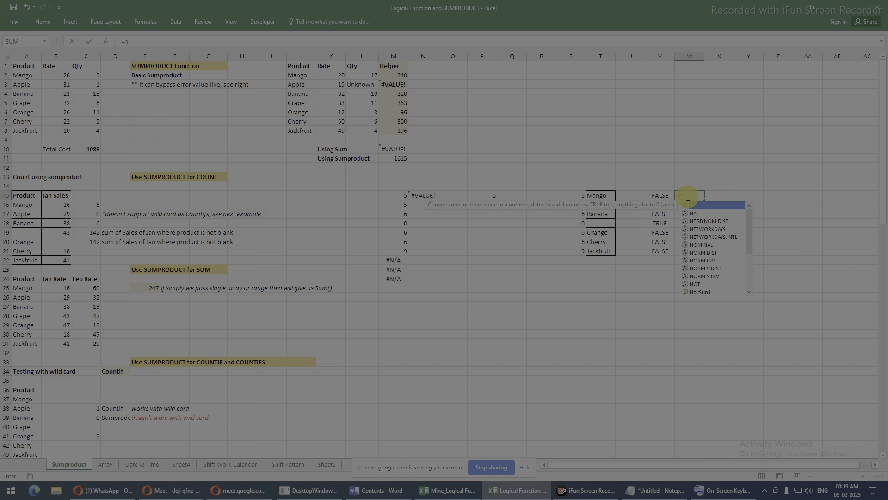
{"action": "left_click", "coordinate": [664, 195]}
{"action": "key", "text": "Return"}
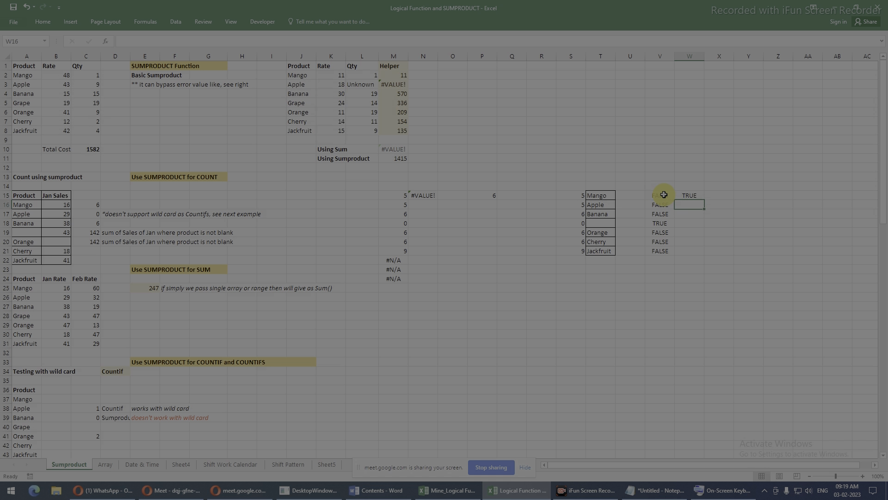
{"action": "left_click", "coordinate": [693, 196]}
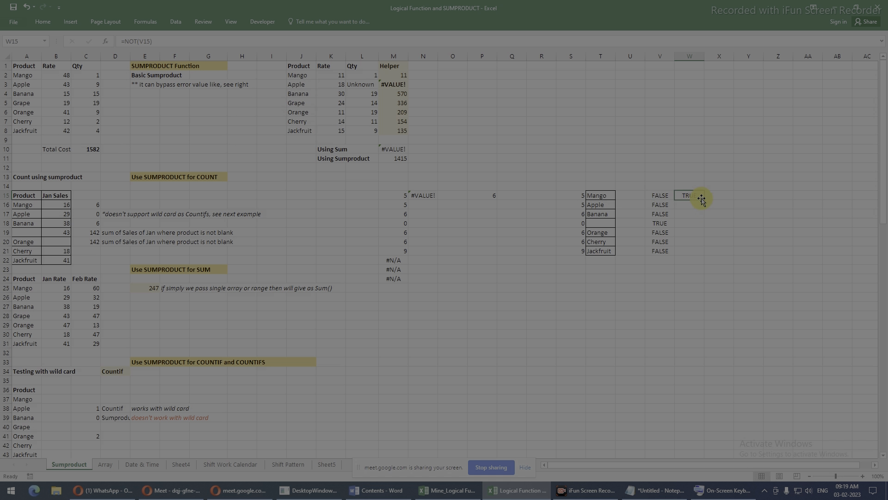
{"action": "left_click_drag", "start_coordinate": [705, 200], "coordinate": [705, 257]}
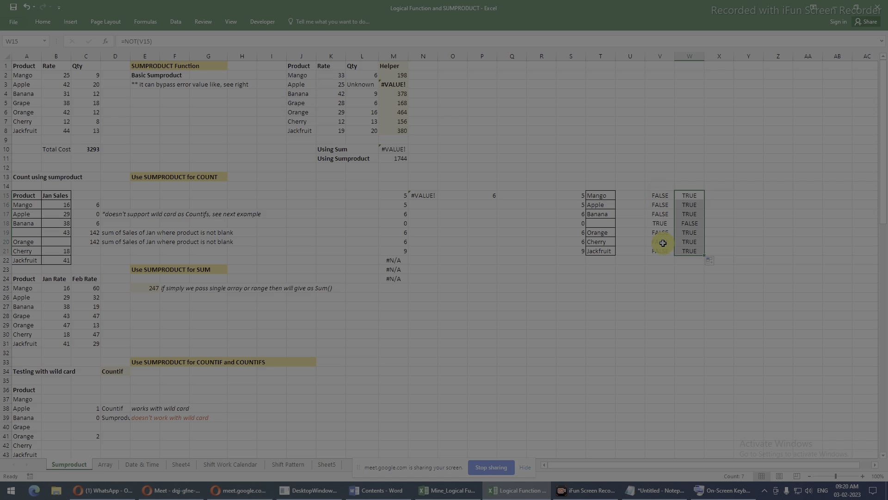
{"action": "left_click_drag", "start_coordinate": [686, 195], "coordinate": [688, 249]}
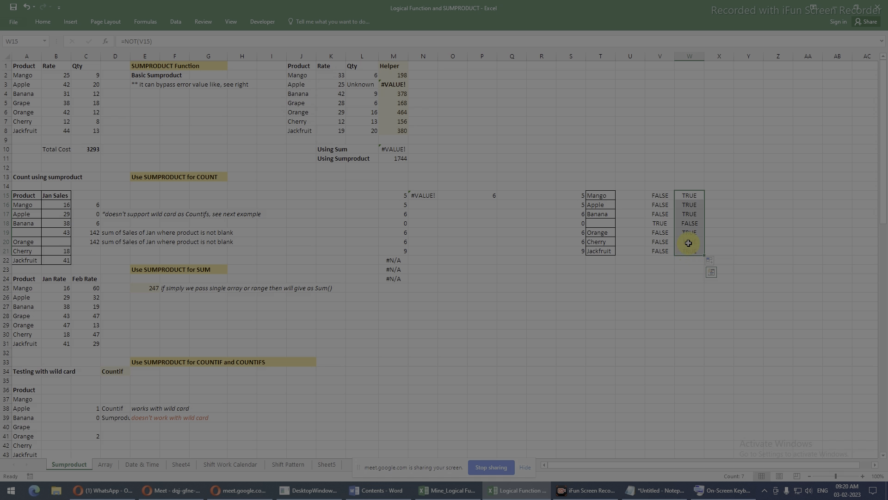
Enter =W15*1 in X15 and fill it down to X21 to convert the logical values to numbers.
{"action": "left_click", "coordinate": [708, 196]}
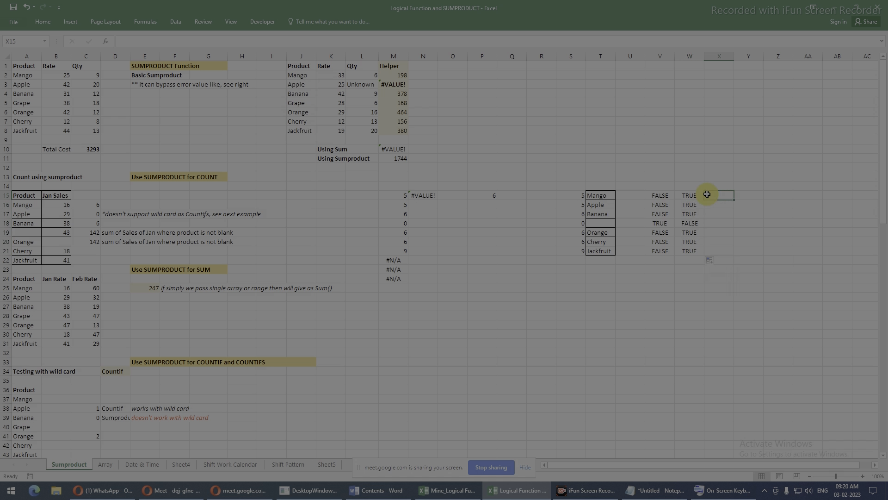
{"action": "type", "text": "="}
{"action": "left_click", "coordinate": [688, 195]}
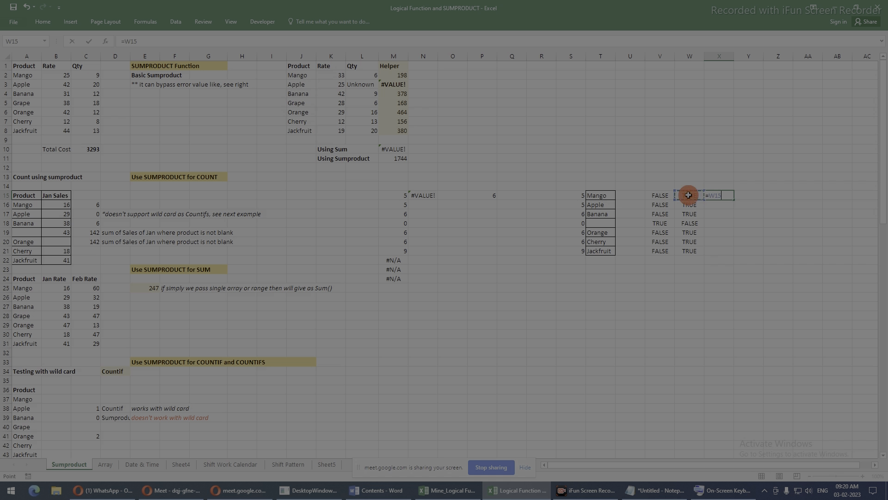
{"action": "type", "text": "*1"}
{"action": "key", "text": "ctrl+Return"}
{"action": "left_click_drag", "start_coordinate": [735, 199], "coordinate": [724, 254]}
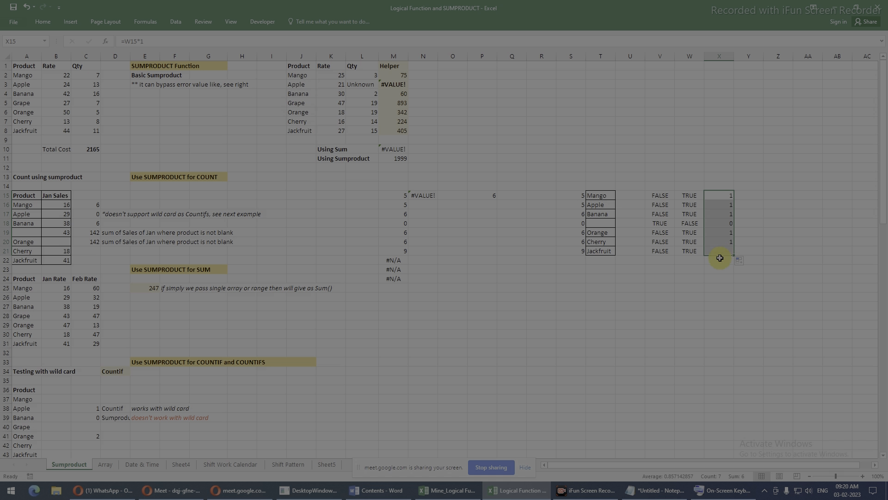
Enter 1 in V25 and TRUE in W25 as a reference pair for the logical value.
{"action": "left_click", "coordinate": [653, 287]}
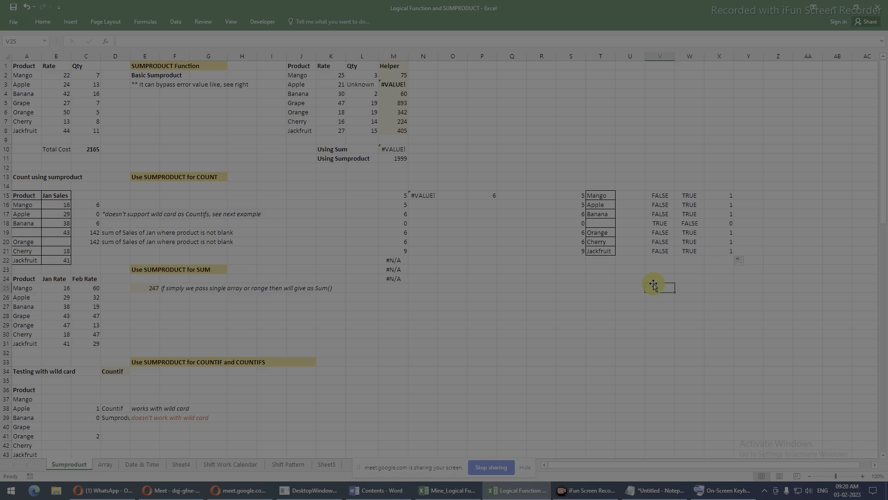
{"action": "type", "text": "1"}
{"action": "key", "text": "Tab"}
{"action": "type", "text": "tr"}
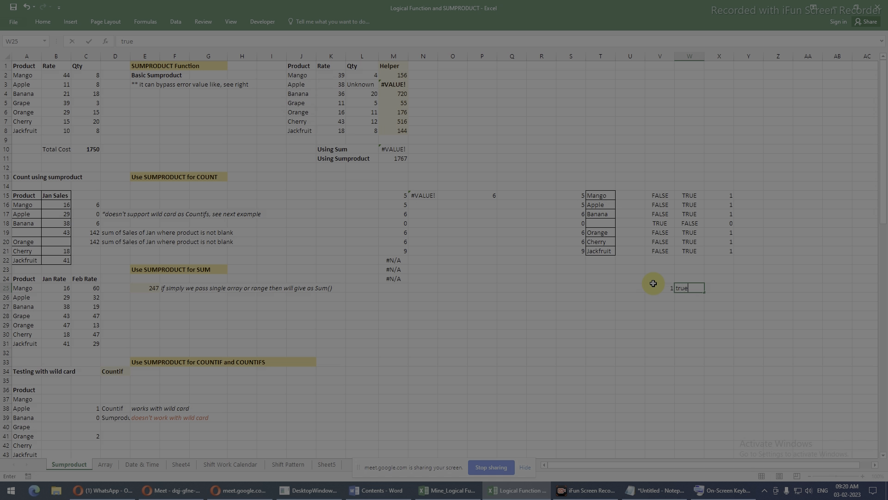
{"action": "type", "text": "ue"}
{"action": "key", "text": "Return"}
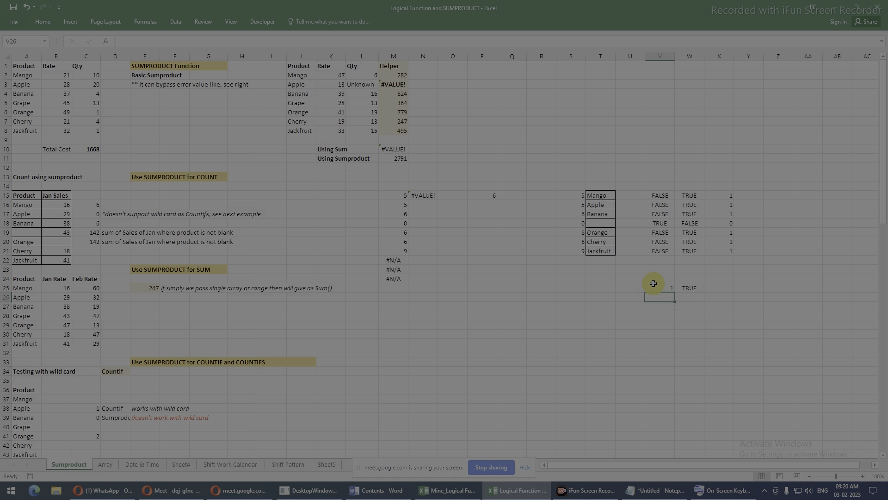
Add a second reference pair below, with 0 in V26 and FALSE in W26.
{"action": "type", "text": "0"}
{"action": "key", "text": "Tab"}
{"action": "type", "text": "f"}
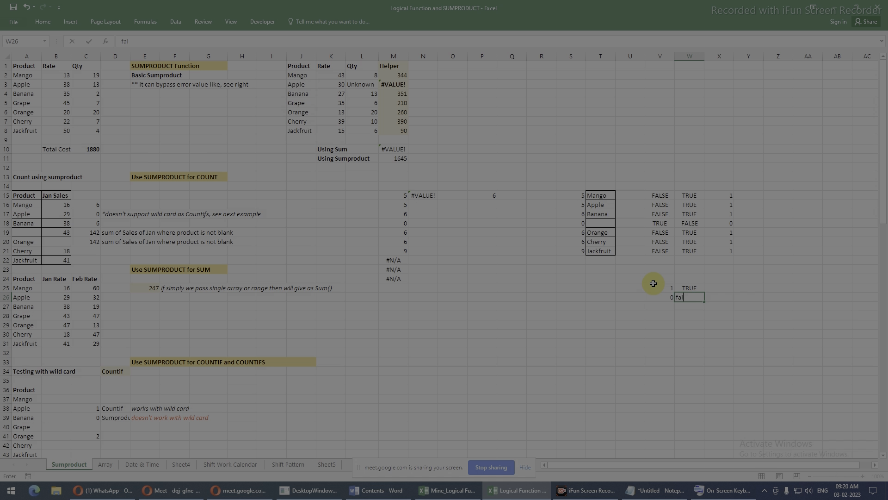
{"action": "type", "text": "alse"}
{"action": "key", "text": "Return"}
{"action": "key", "text": "Up"}
{"action": "left_click_drag", "start_coordinate": [663, 289], "coordinate": [684, 292]}
Total the converted logical values by entering =SUM(X15:X21) in X22.
{"action": "left_click_drag", "start_coordinate": [718, 197], "coordinate": [727, 253]}
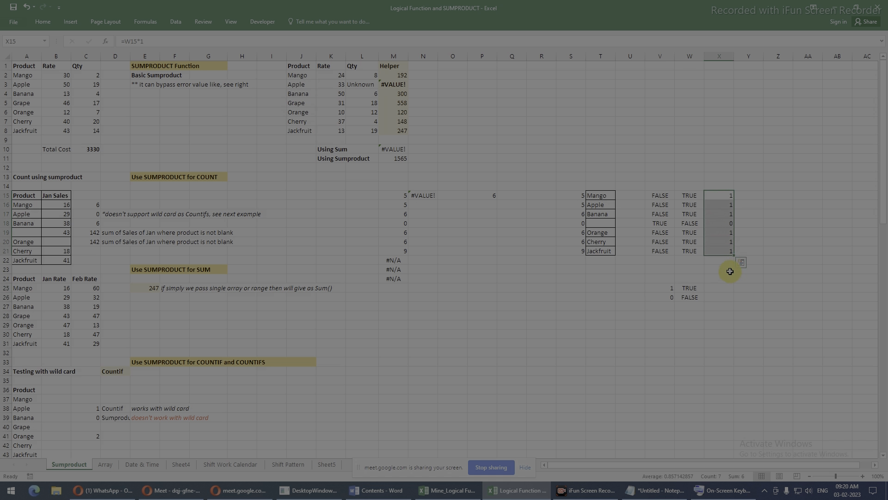
{"action": "left_click", "coordinate": [724, 264]}
{"action": "type", "text": "sum"}
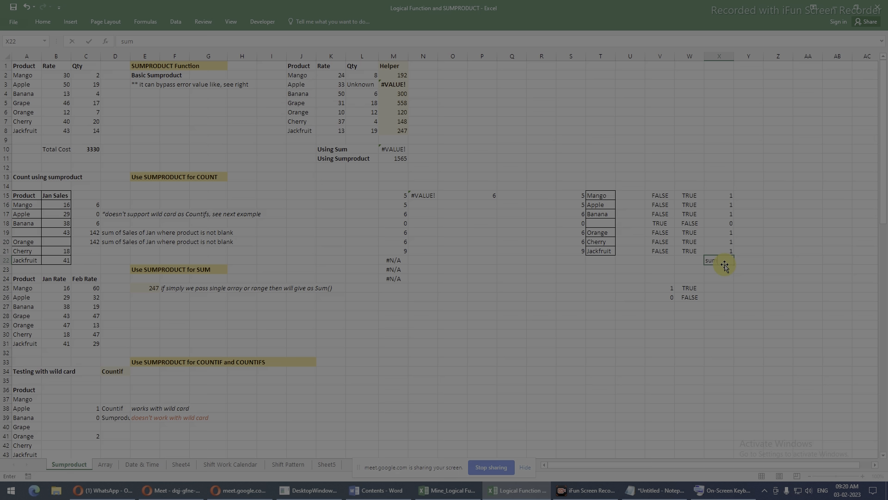
{"action": "key", "text": "ctrl+Return"}
{"action": "type", "text": "=sum"}
{"action": "key", "text": "Tab"}
{"action": "left_click_drag", "start_coordinate": [724, 200], "coordinate": [725, 249]}
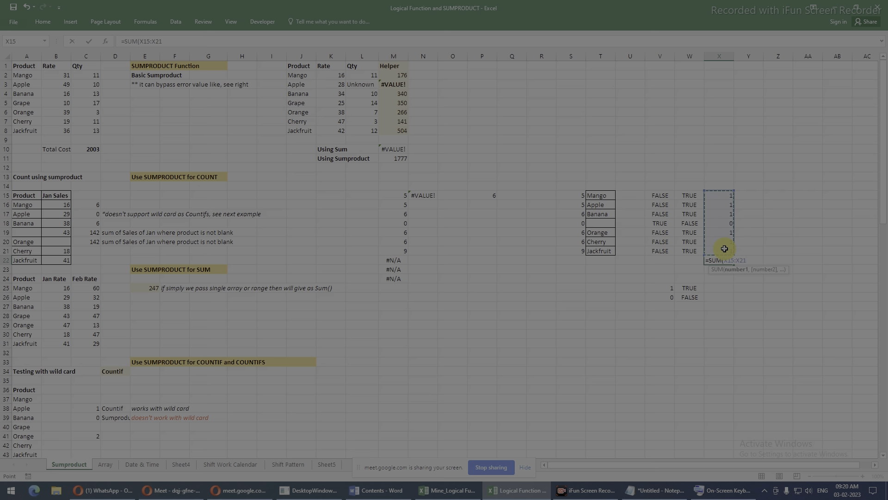
{"action": "key", "text": "ctrl+Return"}
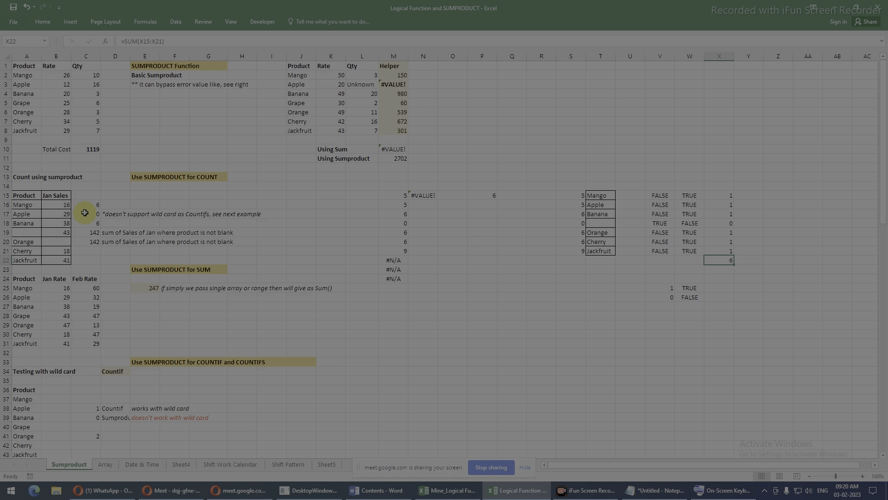
Compare the original product list in A16:A22 with the text lengths in S15:S21 and the product names in T15:T21.
{"action": "left_click", "coordinate": [26, 205]}
{"action": "left_click_drag", "start_coordinate": [26, 205], "coordinate": [26, 260]}
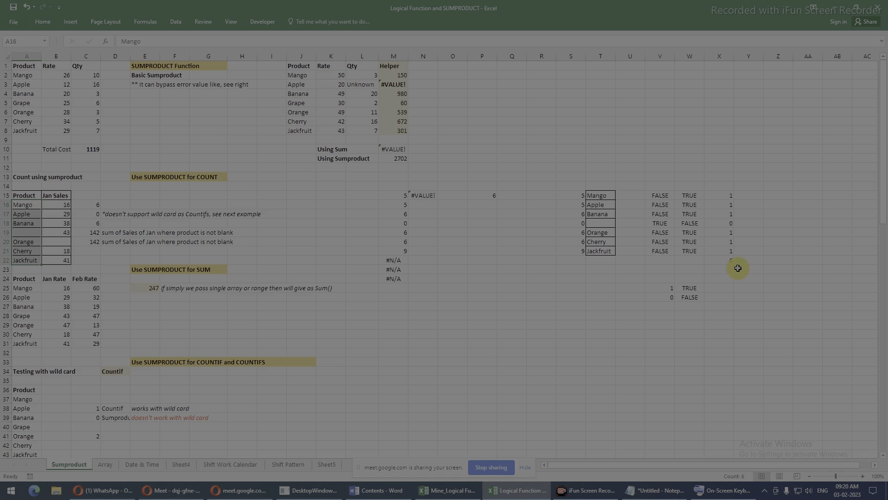
{"action": "left_click_drag", "start_coordinate": [583, 196], "coordinate": [580, 252]}
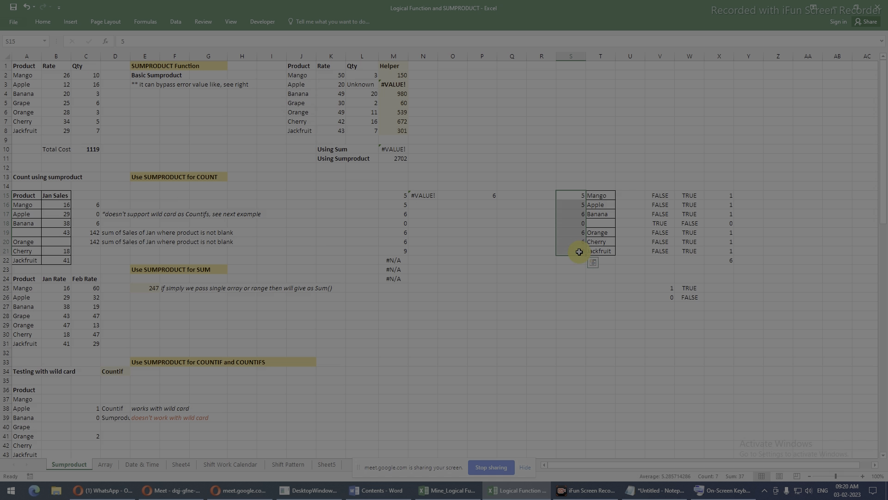
{"action": "left_click_drag", "start_coordinate": [596, 196], "coordinate": [593, 252]}
{"action": "left_click_drag", "start_coordinate": [571, 196], "coordinate": [590, 197]}
Examine the comparison results in V15:V21 row by row against the product names and their lengths.
{"action": "left_click_drag", "start_coordinate": [654, 197], "coordinate": [658, 247]}
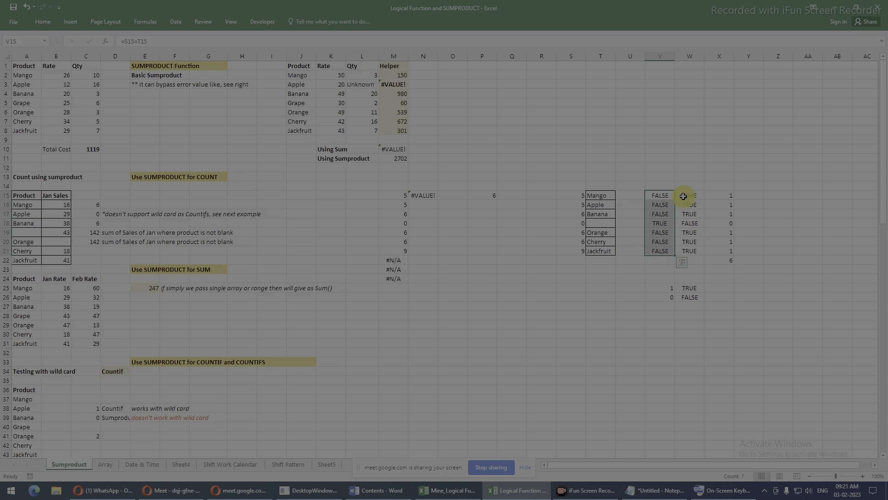
{"action": "left_click", "coordinate": [683, 197]}
{"action": "left_click_drag", "start_coordinate": [665, 196], "coordinate": [658, 249]}
{"action": "left_click_drag", "start_coordinate": [606, 196], "coordinate": [657, 203]}
{"action": "left_click_drag", "start_coordinate": [605, 214], "coordinate": [652, 214]}
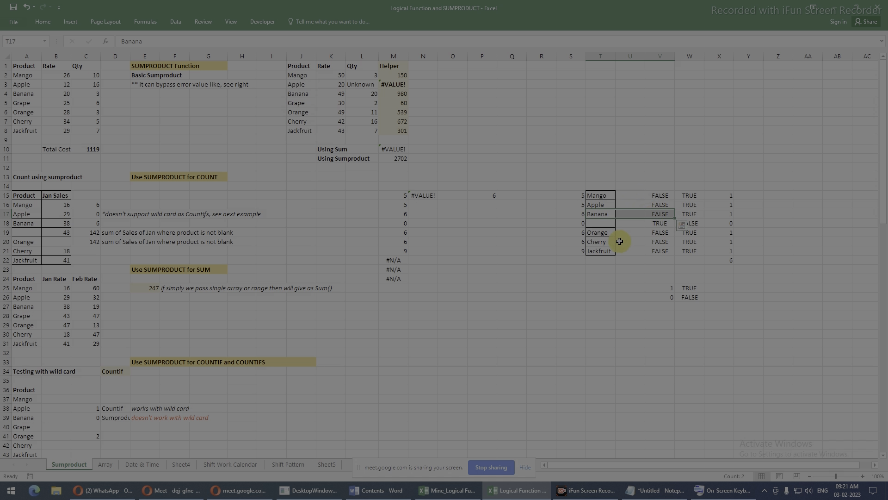
{"action": "left_click_drag", "start_coordinate": [581, 232], "coordinate": [591, 236]}
{"action": "left_click", "coordinate": [662, 234]}
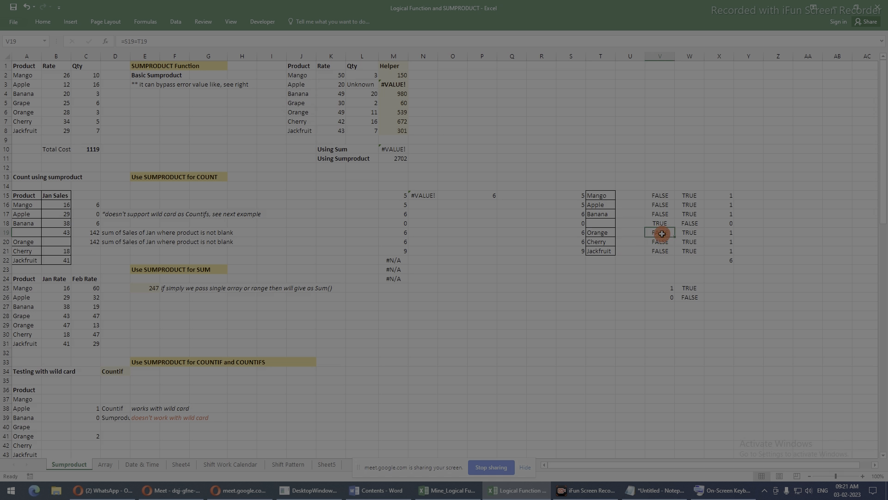
{"action": "left_click_drag", "start_coordinate": [656, 196], "coordinate": [655, 253]}
{"action": "left_click", "coordinate": [655, 235]}
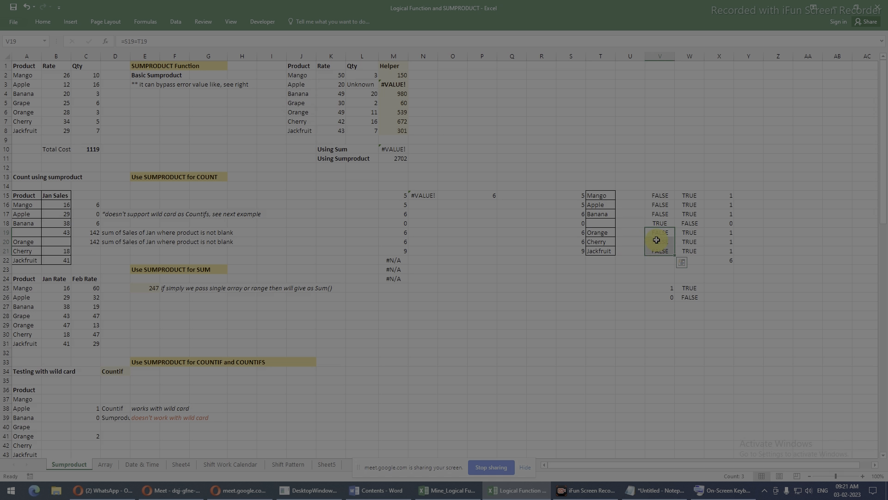
{"action": "left_click_drag", "start_coordinate": [657, 214], "coordinate": [653, 195]}
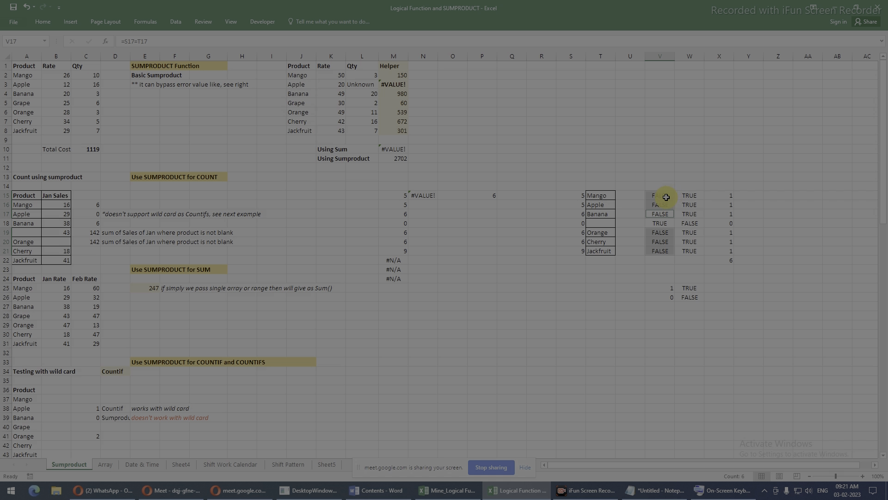
Make the total in X22 below the converted numbers bold.
{"action": "left_click_drag", "start_coordinate": [712, 196], "coordinate": [715, 255]}
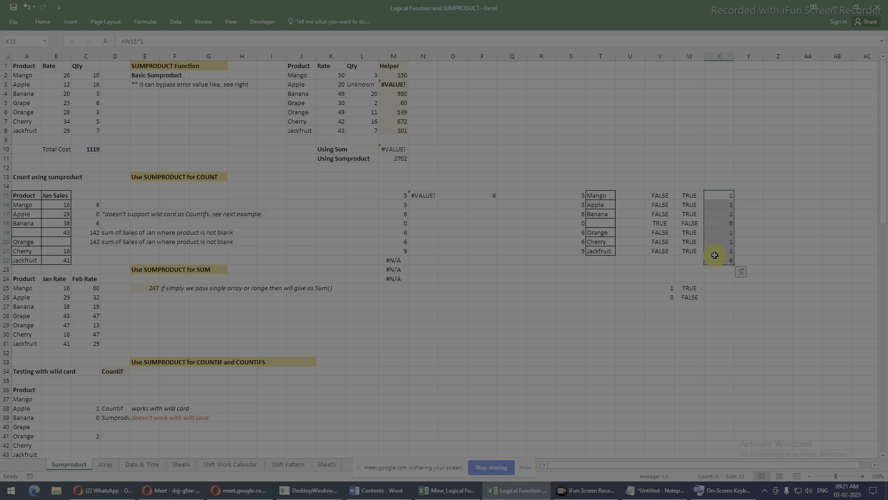
{"action": "left_click", "coordinate": [716, 258]}
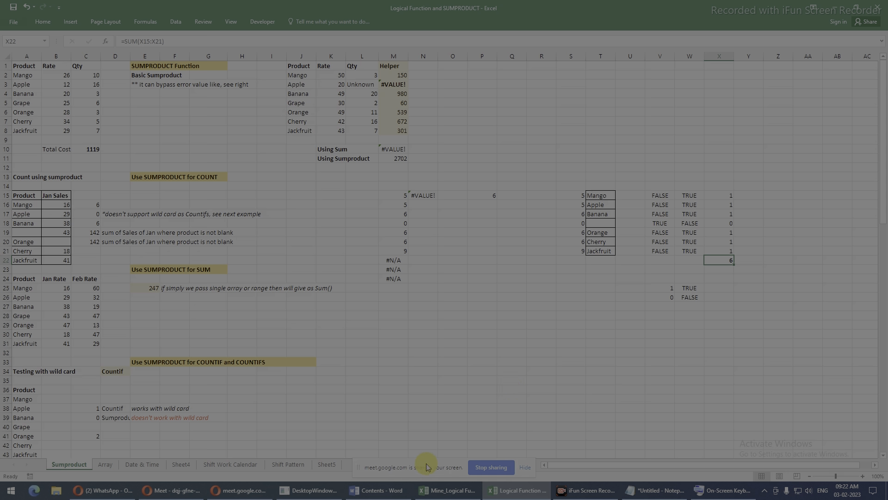
Switch to the Contents document in Word, review the Module 3 and Module 4 topics, and return to the workbook.
{"action": "left_click", "coordinate": [377, 490]}
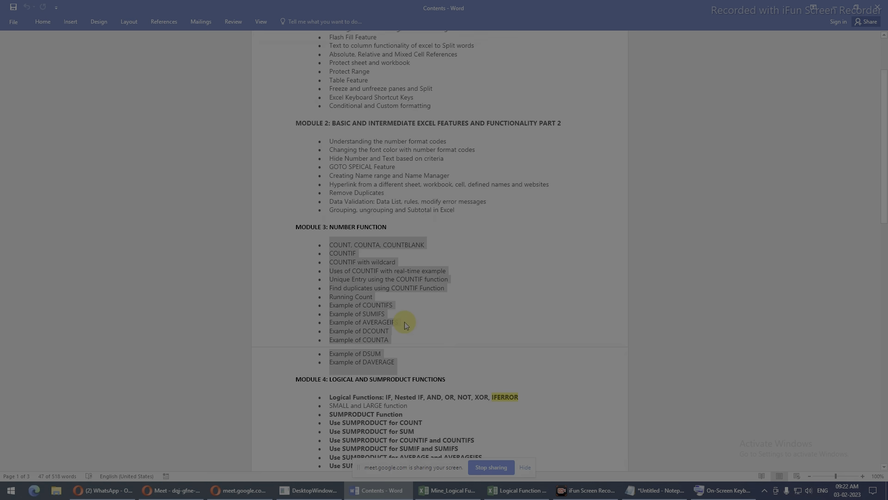
{"action": "scroll", "coordinate": [402, 324], "scroll_direction": "down", "scroll_amount": 4}
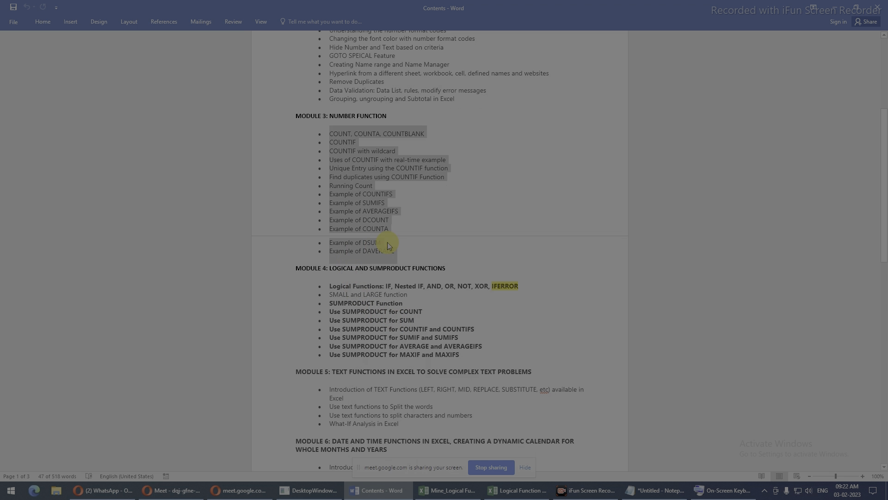
{"action": "left_click_drag", "start_coordinate": [402, 253], "coordinate": [330, 138]}
{"action": "left_click_drag", "start_coordinate": [458, 356], "coordinate": [345, 289]}
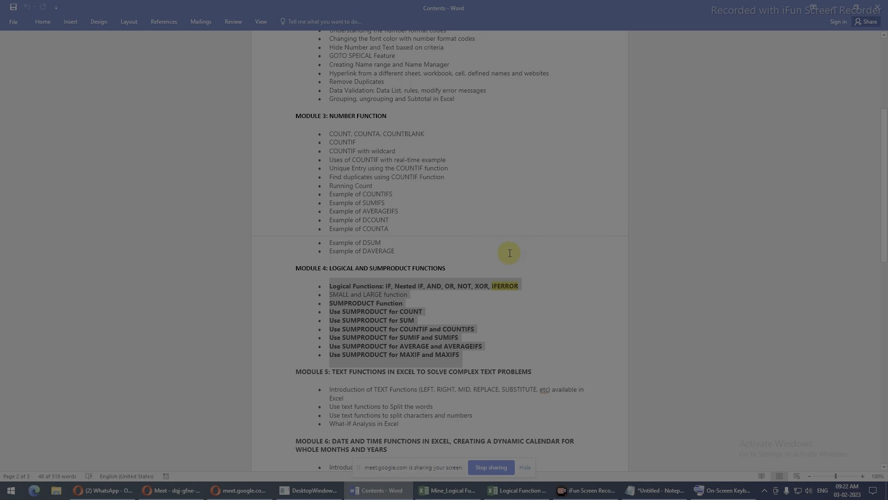
{"action": "left_click", "coordinate": [834, 8]}
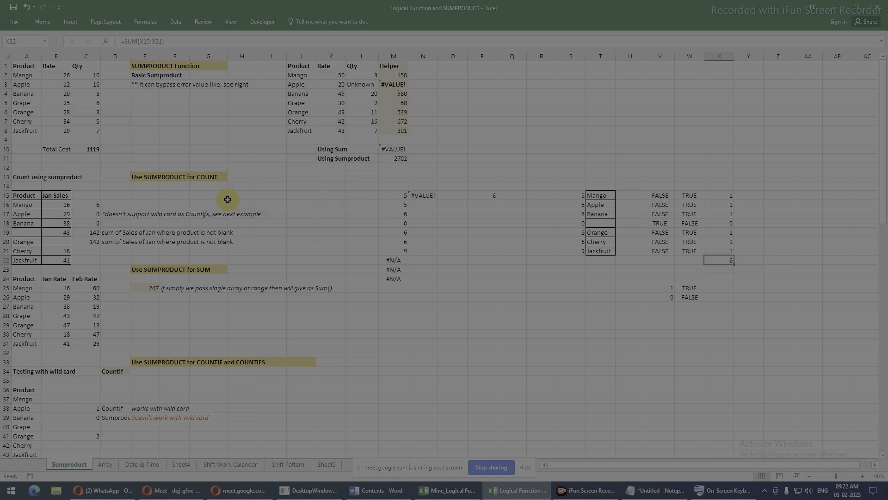
Open the SUMPRODUCT formula in C16 and evaluate its NOT((A16:A22=LEN(A16:A22))) part in place into logical values.
{"action": "left_click", "coordinate": [97, 204]}
{"action": "left_click_drag", "start_coordinate": [260, 42], "coordinate": [103, 43]}
{"action": "key", "text": "Escape"}
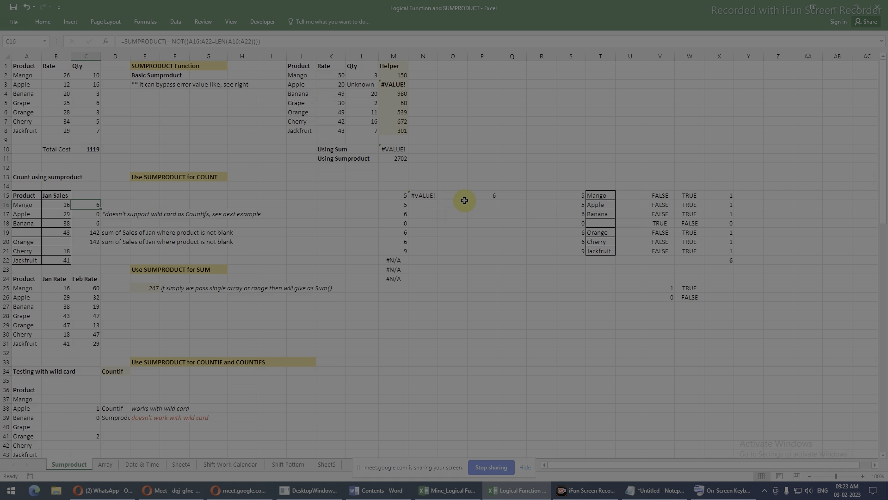
{"action": "left_click", "coordinate": [173, 41]}
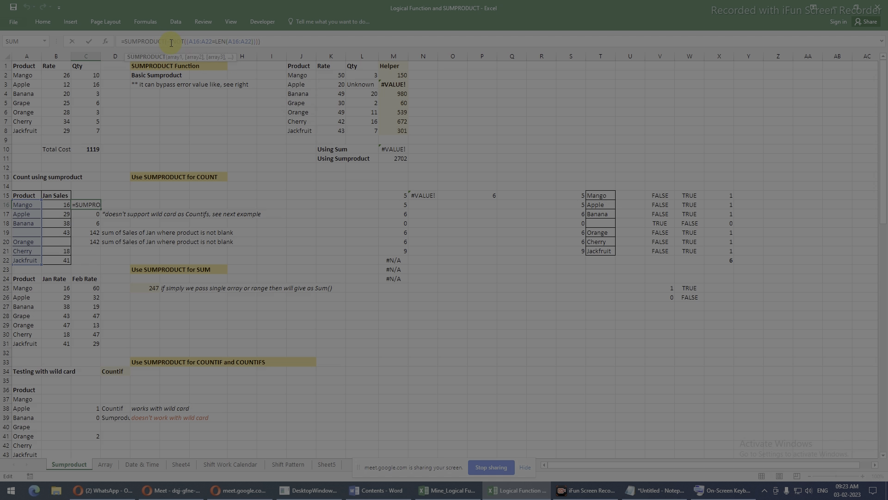
{"action": "left_click", "coordinate": [167, 41]}
{"action": "type", "text": "--"}
{"action": "left_click_drag", "start_coordinate": [174, 40], "coordinate": [269, 48]}
{"action": "key", "text": "F9"}
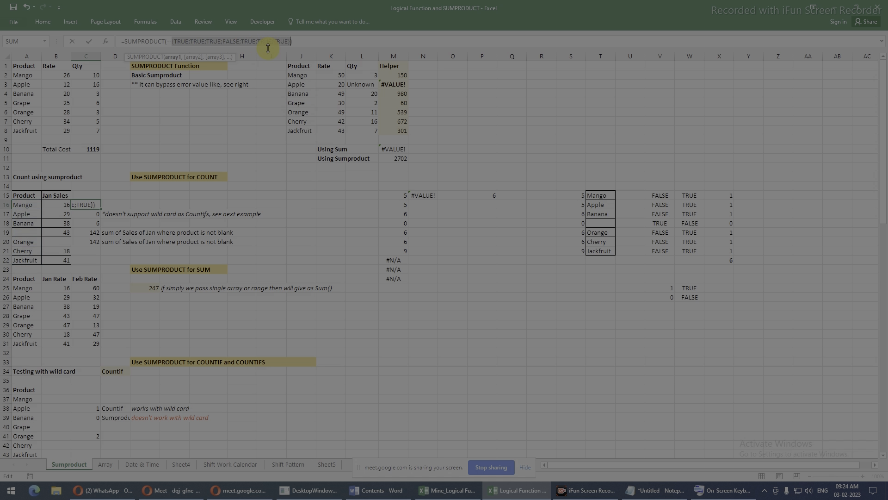
Evaluate the two minus signs with the logical array one after the other, converting it to negative and then positive numbers.
{"action": "left_click", "coordinate": [177, 41]}
{"action": "left_click_drag", "start_coordinate": [174, 41], "coordinate": [287, 42]}
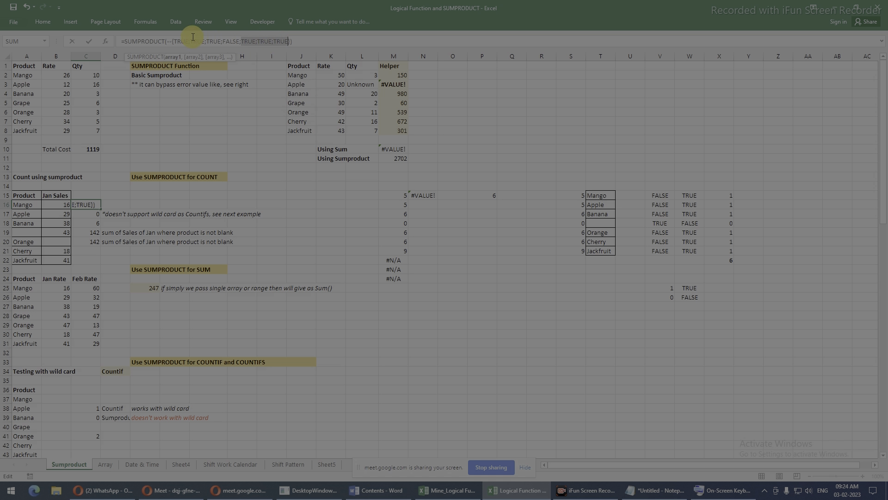
{"action": "left_click_drag", "start_coordinate": [169, 40], "coordinate": [287, 37]}
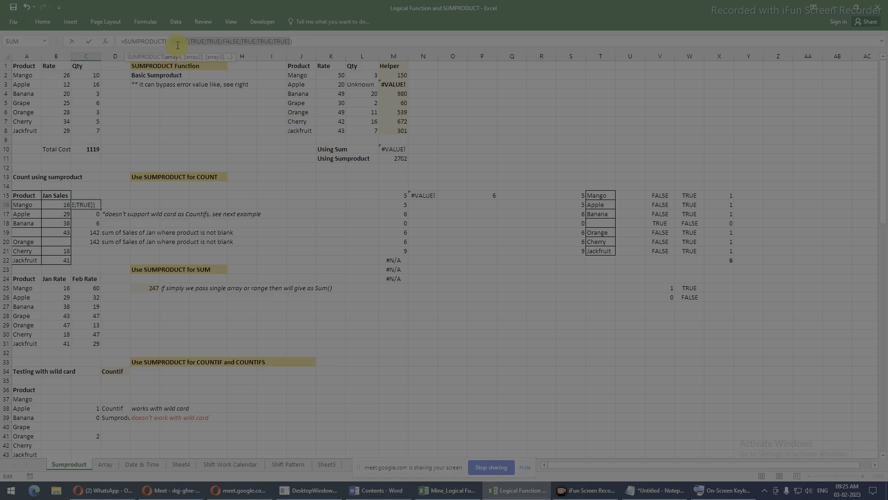
{"action": "key", "text": "F9"}
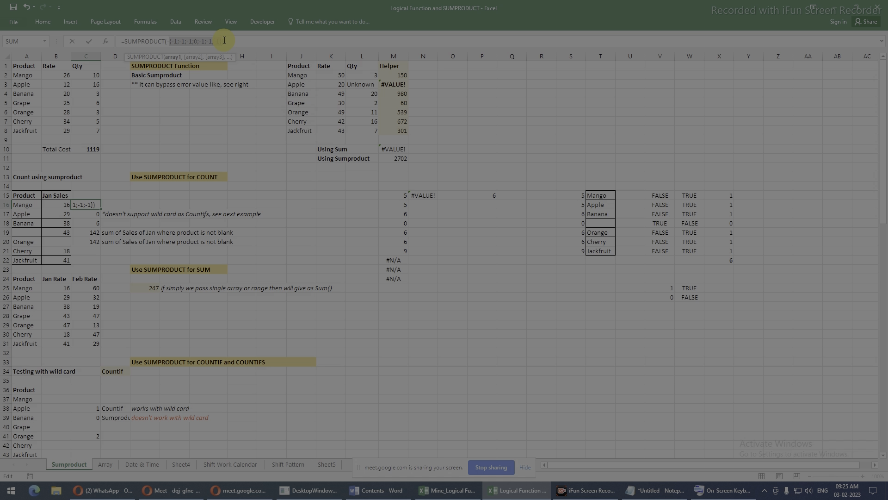
{"action": "left_click_drag", "start_coordinate": [224, 41], "coordinate": [256, 44]}
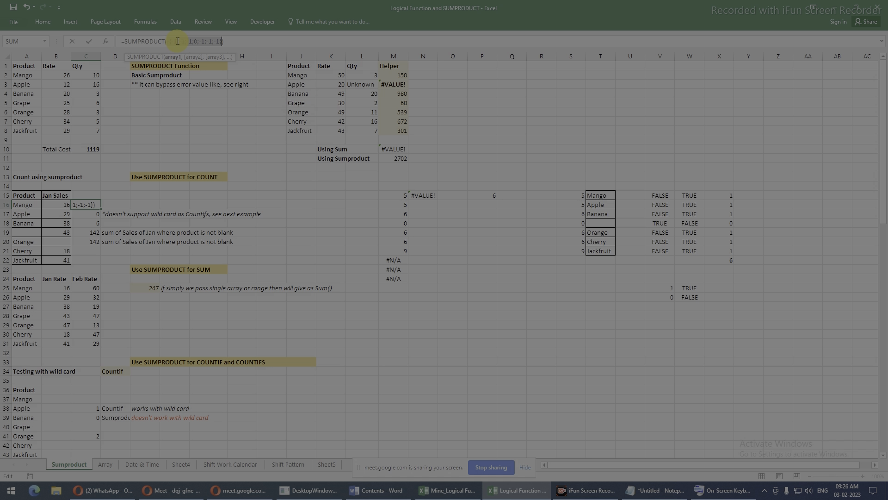
{"action": "key", "text": "F9"}
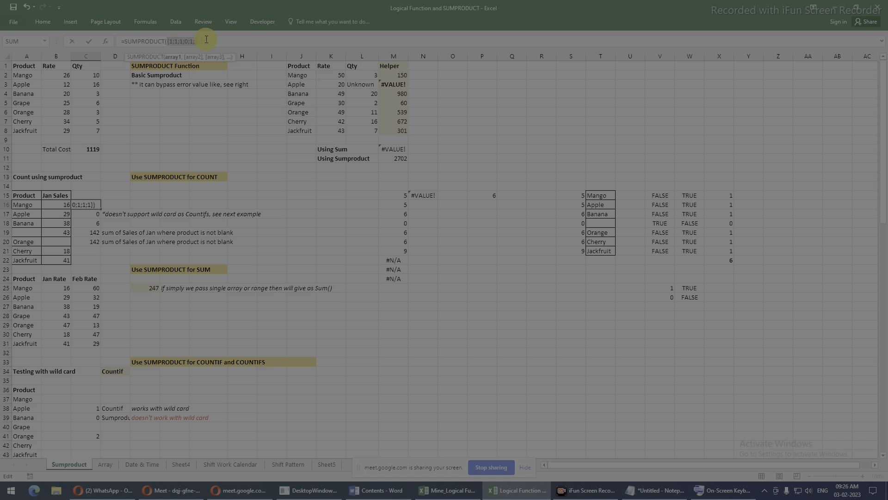
Evaluate the whole SUMPRODUCT({1;1;1;0;1;1;1}) expression in C16 and commit the cell as =6.
{"action": "left_click_drag", "start_coordinate": [207, 40], "coordinate": [133, 45]}
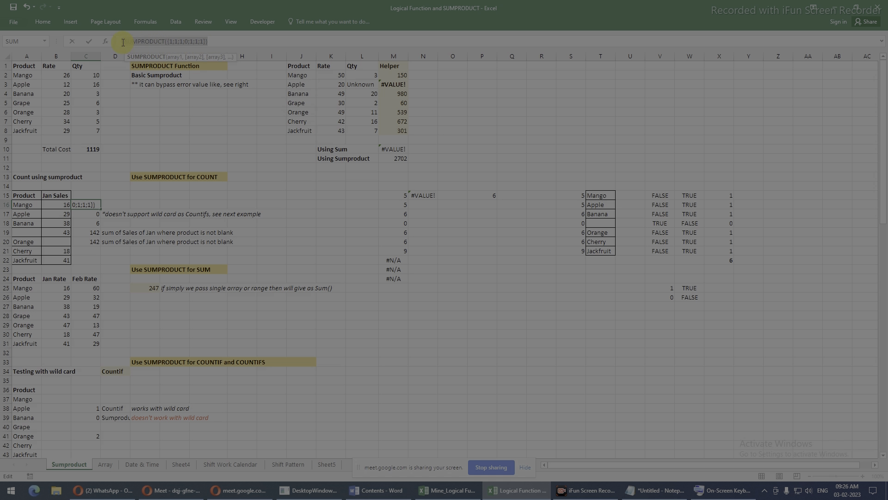
{"action": "left_click", "coordinate": [126, 42]}
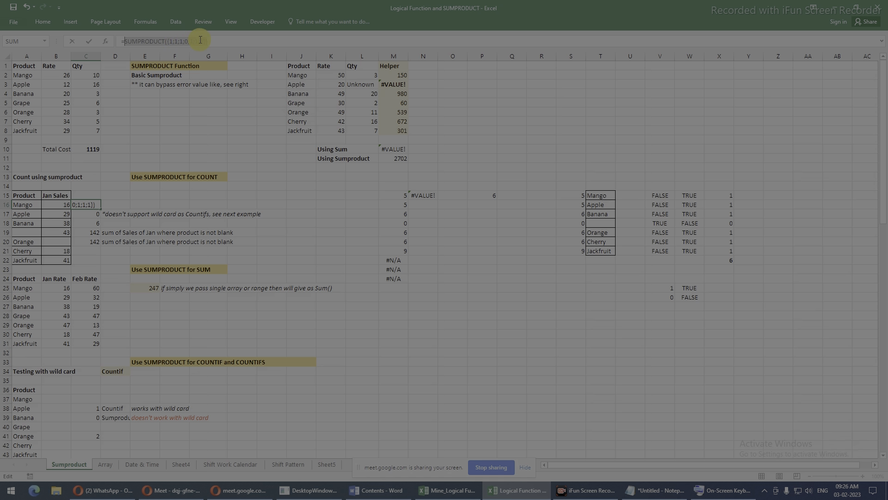
{"action": "key", "text": "F9"}
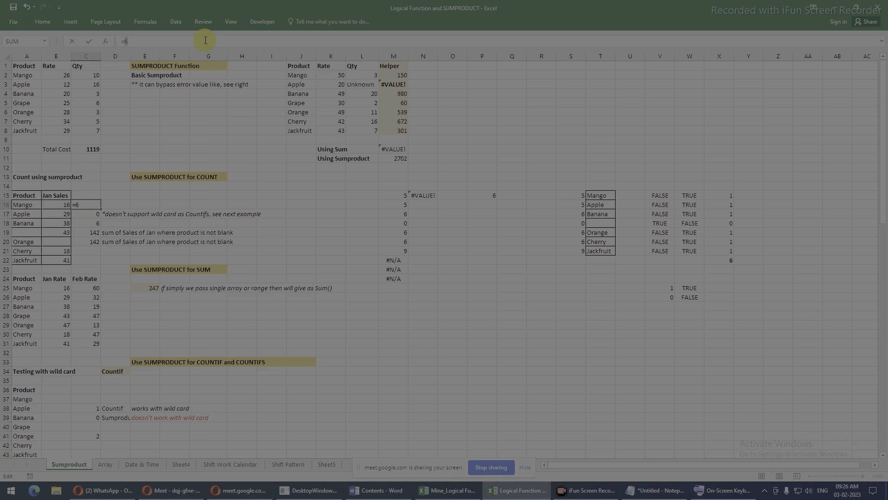
{"action": "key", "text": "Return"}
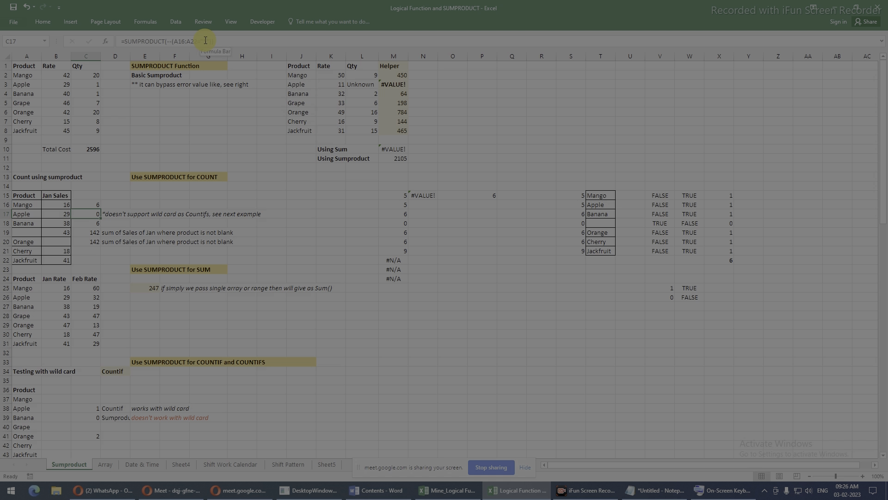
Inspect the array inside the SUMPRODUCT formula in P15 and the content of C16.
{"action": "left_click", "coordinate": [479, 195]}
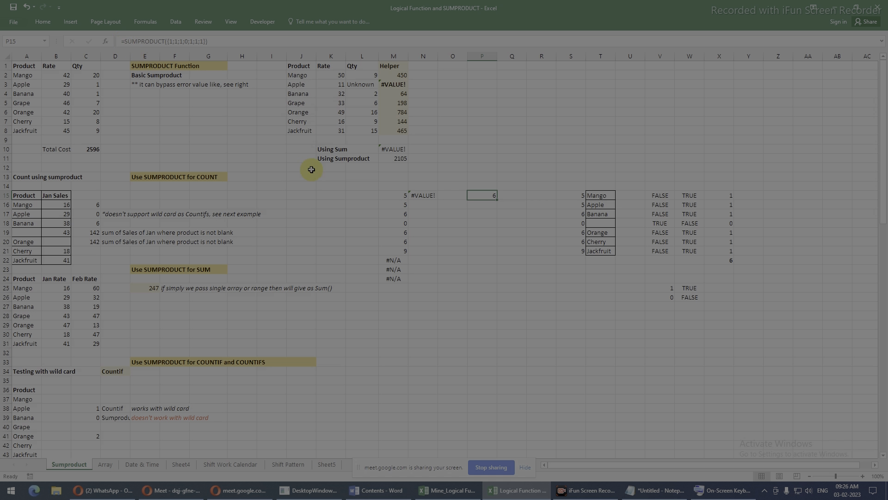
{"action": "left_click_drag", "start_coordinate": [166, 41], "coordinate": [257, 46]}
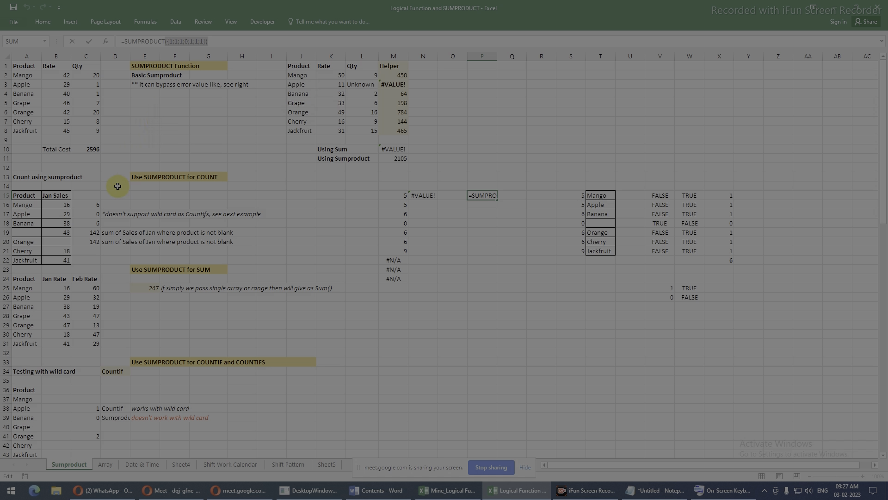
{"action": "key", "text": "Return"}
{"action": "left_click", "coordinate": [89, 202]}
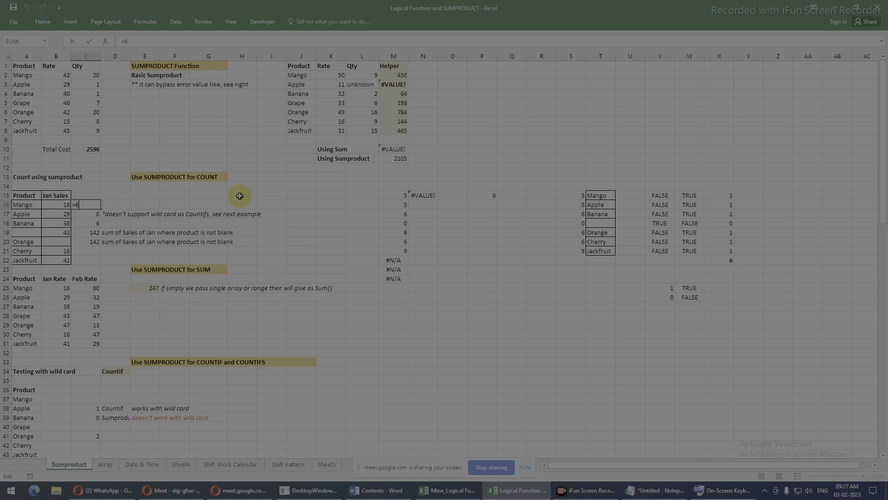
Enter =SUMPRODUCT(--NOT((A16:A22=LEN(A16:A22)))) in P15, replacing its current content.
{"action": "left_click", "coordinate": [477, 193]}
{"action": "key", "text": "F2"}
{"action": "key", "text": "Escape"}
{"action": "type", "text": "="}
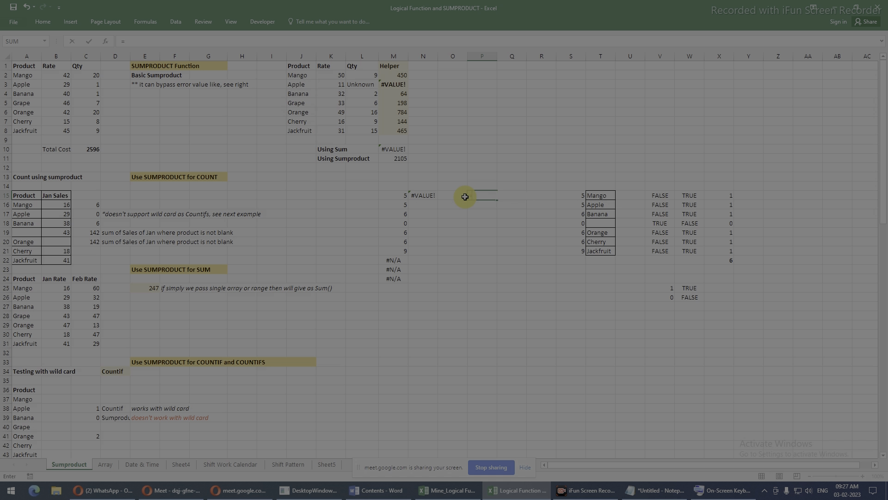
{"action": "type", "text": "SUMPRODUCT("}
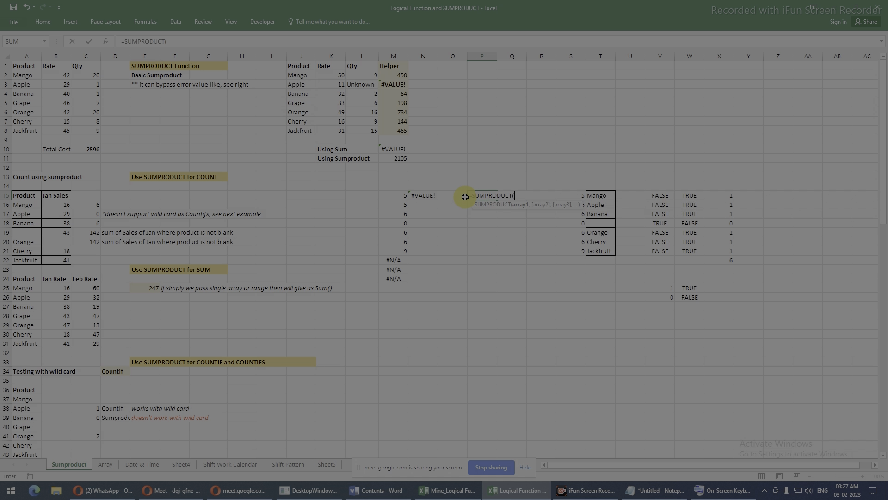
{"action": "type", "text": "--not"}
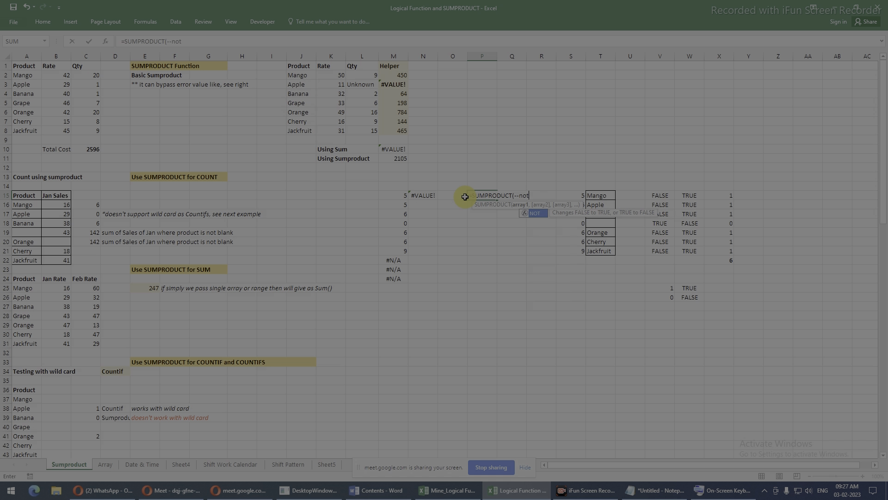
{"action": "key", "text": "Tab"}
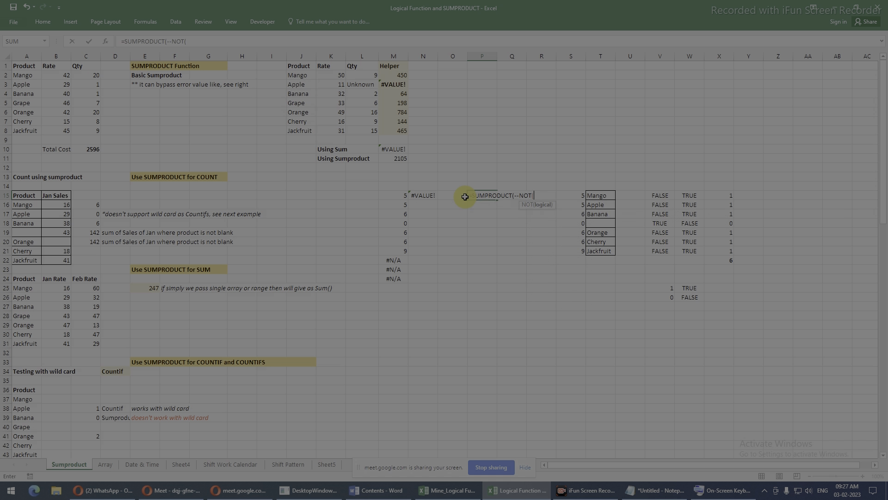
{"action": "type", "text": "("}
{"action": "left_click_drag", "start_coordinate": [27, 205], "coordinate": [30, 259]}
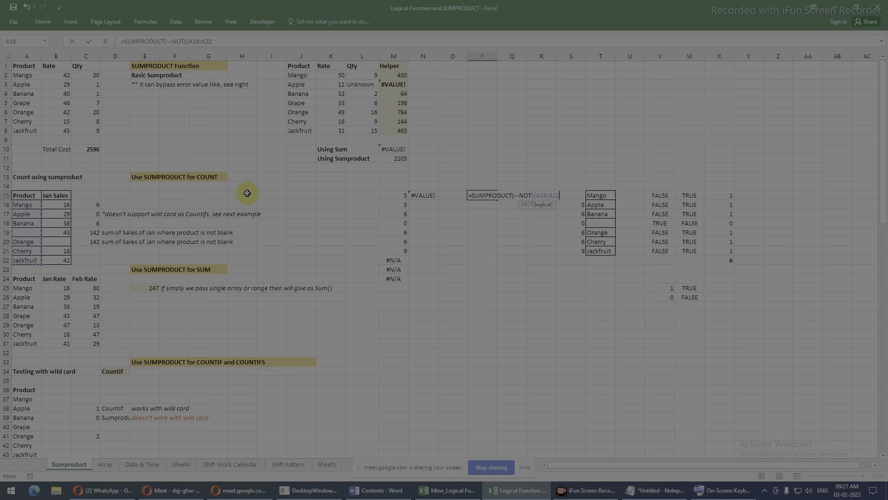
{"action": "type", "text": "=LEN("}
{"action": "left_click_drag", "start_coordinate": [19, 206], "coordinate": [17, 258]}
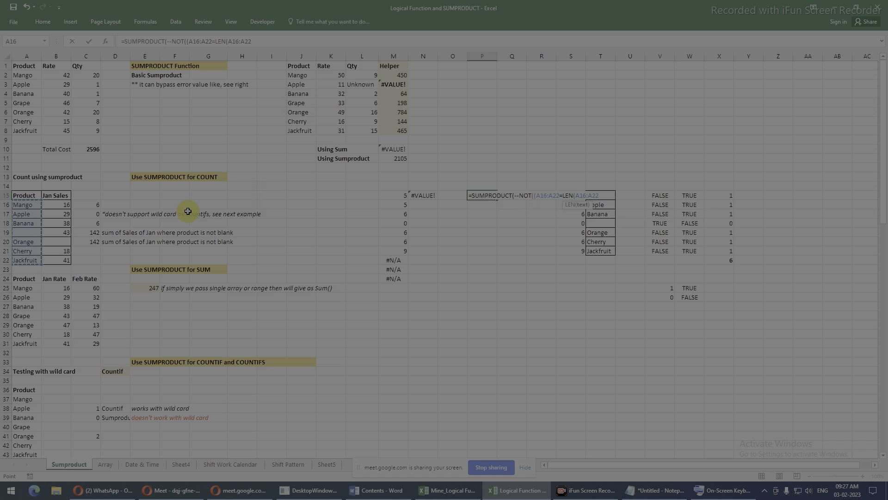
{"action": "type", "text": ")"}
{"action": "key", "text": "Return"}
{"action": "key", "text": "Return"}
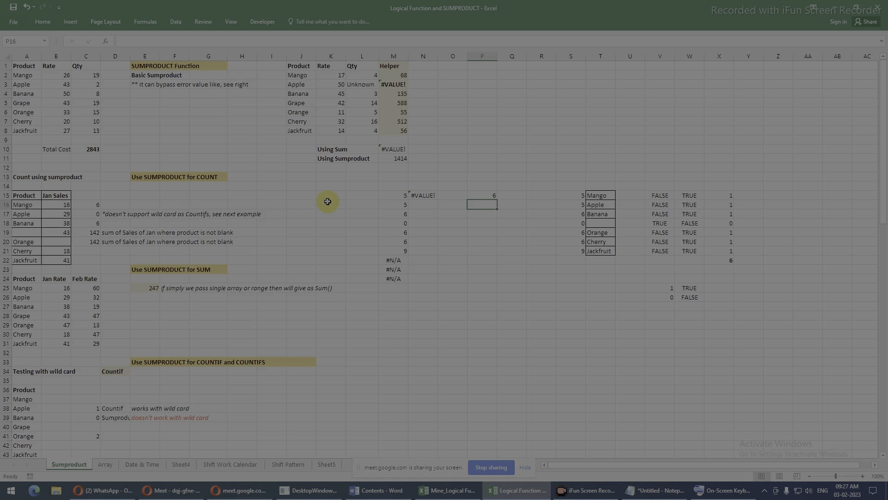
{"action": "left_click", "coordinate": [483, 193]}
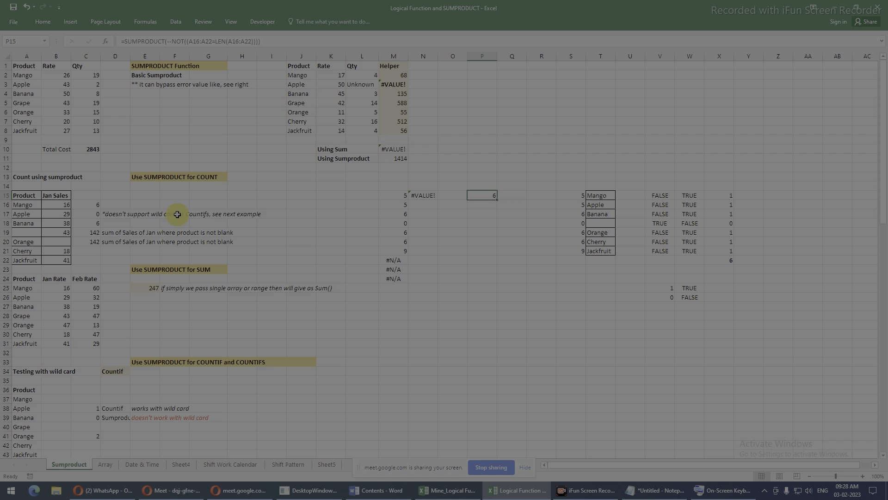
Test the count formula by entering grape in the blank product cell A19, and undo the entry.
{"action": "left_click", "coordinate": [27, 234]}
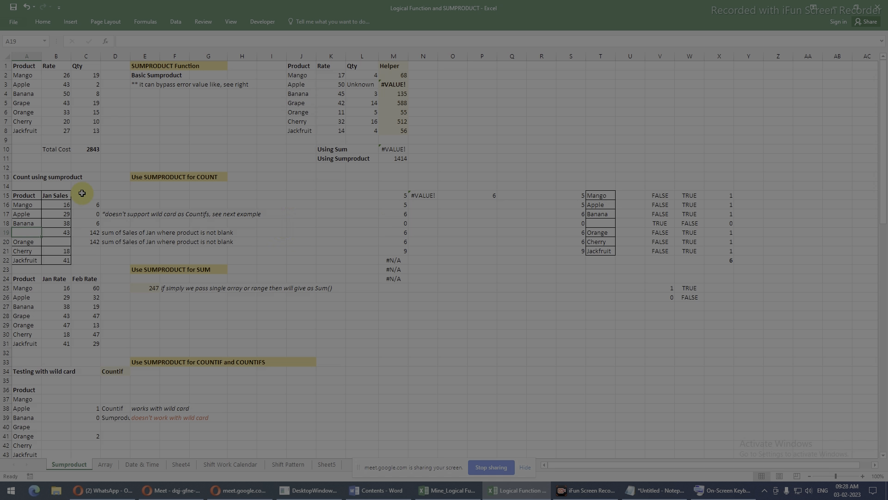
{"action": "type", "text": "grape"}
{"action": "key", "text": "Return"}
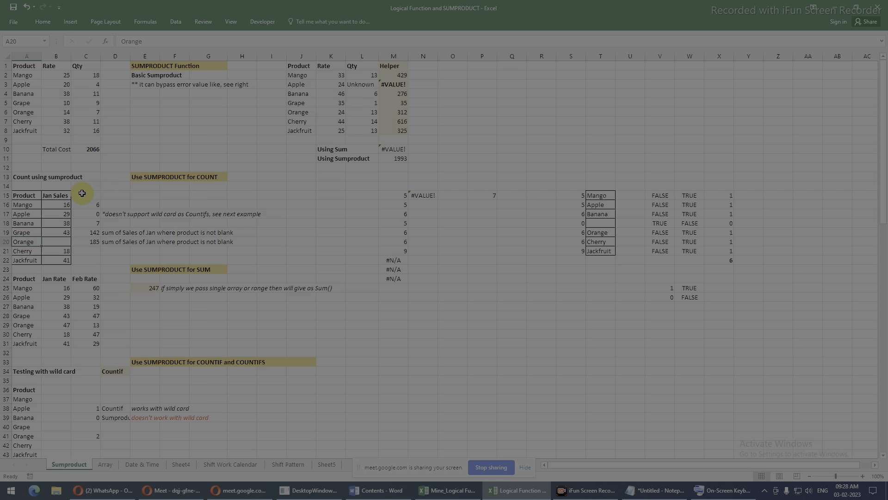
{"action": "key", "text": "ctrl+z"}
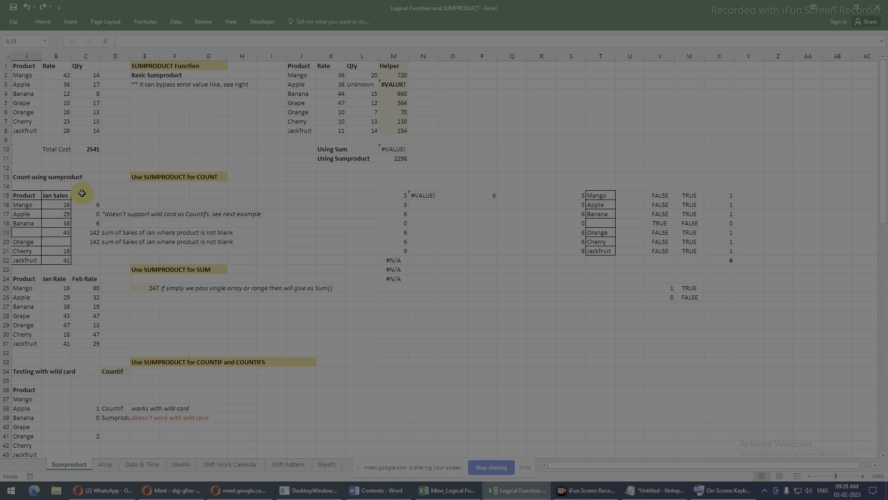
Replace the fixed value in C16 with the formula =SUMPRODUCT(--NOT((A16:A22=LEN(A16:A22)))) copied from P15.
{"action": "left_click_drag", "start_coordinate": [40, 207], "coordinate": [23, 259]}
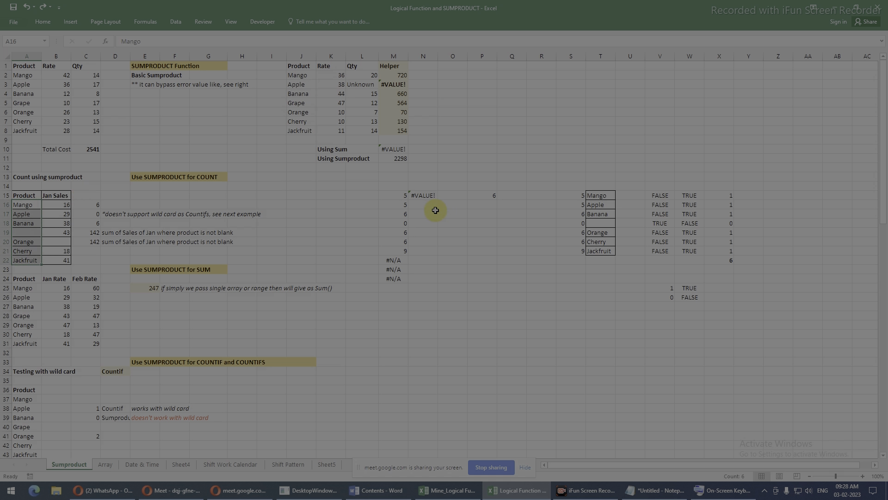
{"action": "left_click", "coordinate": [473, 205]}
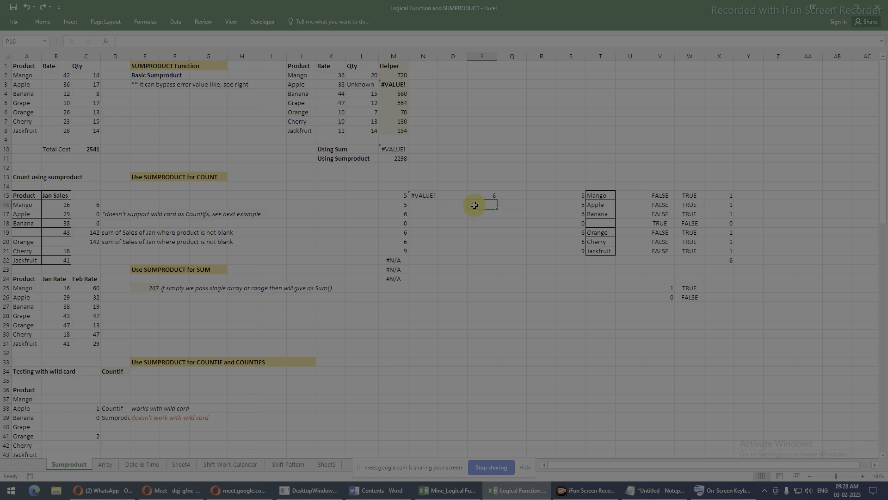
{"action": "left_click_drag", "start_coordinate": [84, 202], "coordinate": [89, 243]}
{"action": "left_click", "coordinate": [87, 207]}
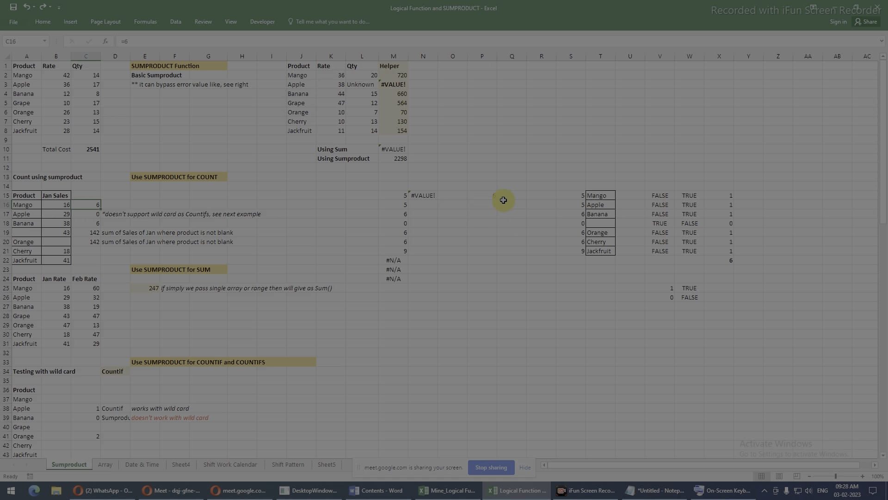
{"action": "left_click", "coordinate": [489, 196]}
{"action": "left_click", "coordinate": [128, 41]}
{"action": "key", "text": "shift+End"}
{"action": "key", "text": "ctrl+c"}
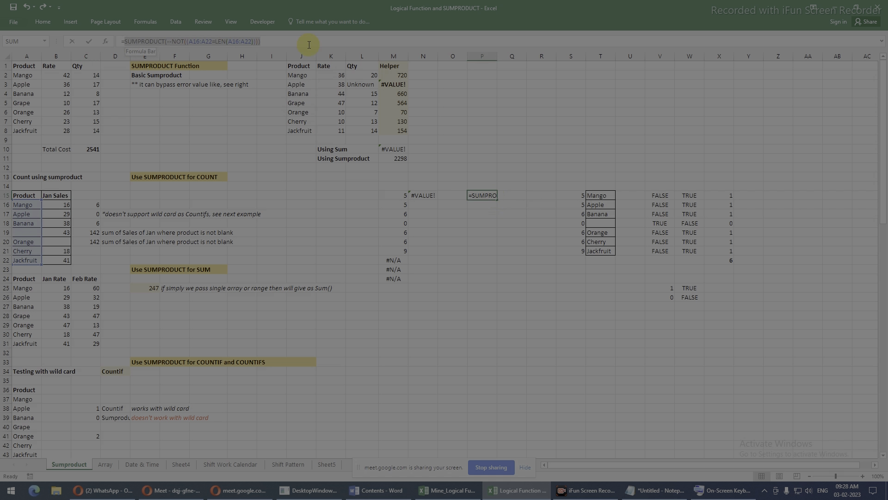
{"action": "key", "text": "Escape"}
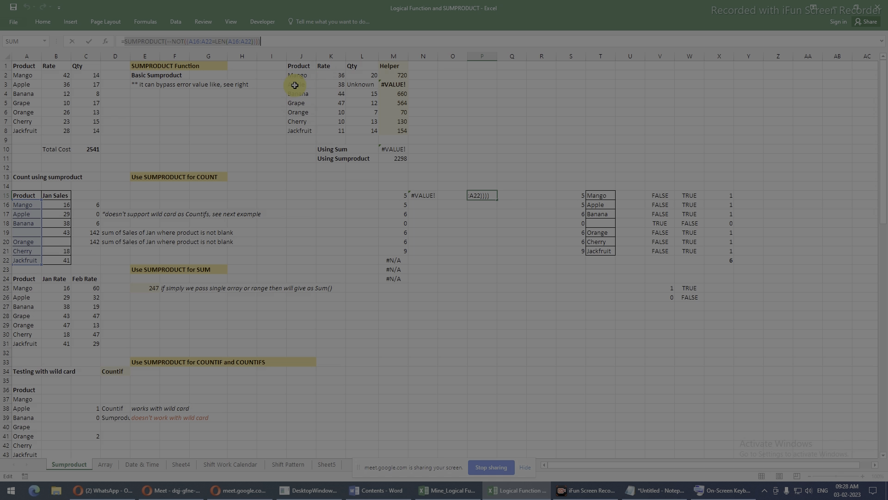
{"action": "left_click", "coordinate": [88, 203]}
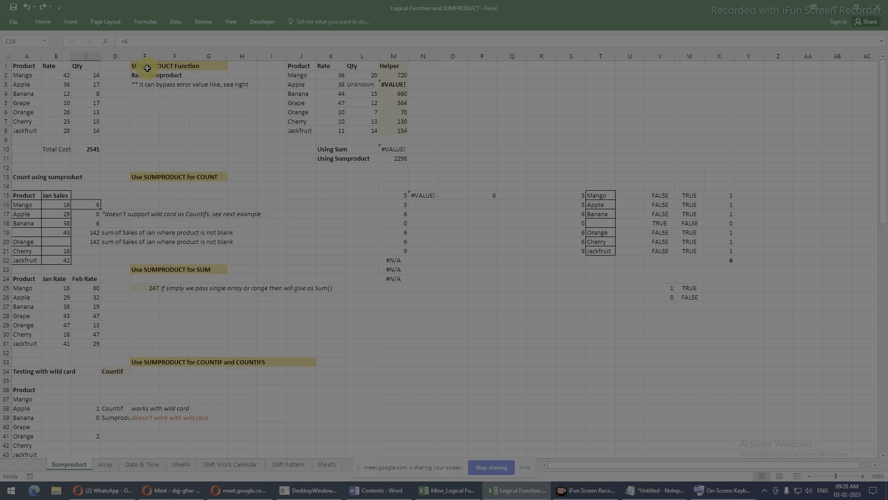
{"action": "type", "text": "="}
{"action": "key", "text": "ctrl+v"}
{"action": "key", "text": "Return"}
{"action": "left_click", "coordinate": [96, 205]}
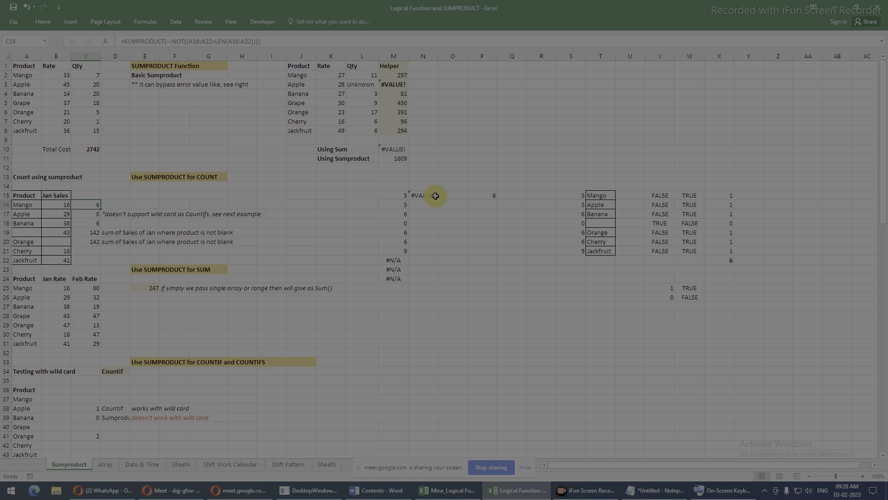
Enter =SUMPRODUCT(0+(A16:A22="*")) in P16 to try counting the products with a wildcard.
{"action": "left_click", "coordinate": [435, 196]}
{"action": "left_click", "coordinate": [493, 206]}
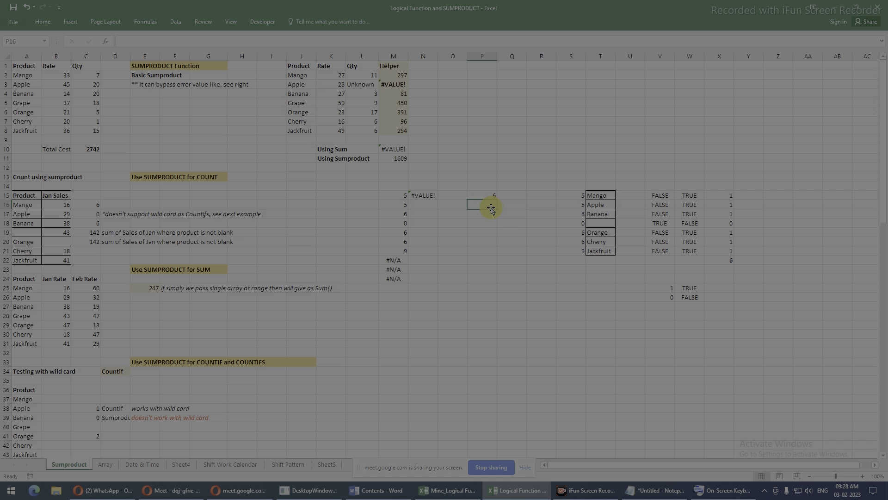
{"action": "type", "text": "=sumpro"}
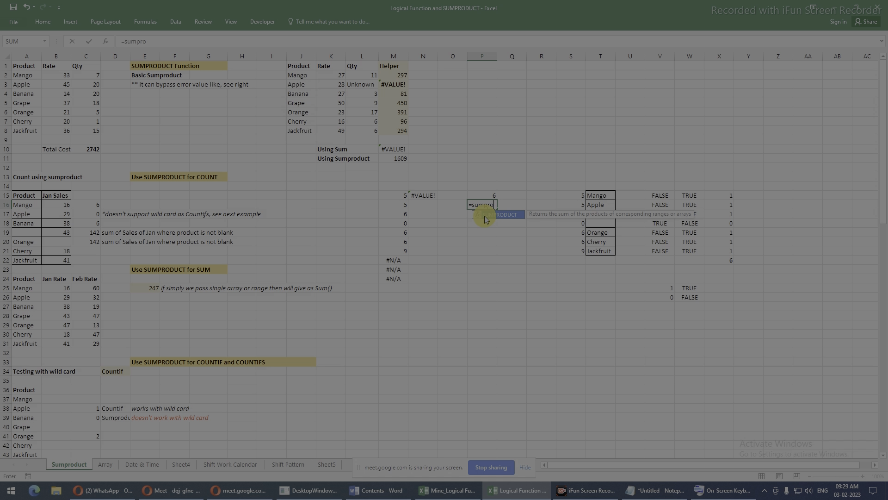
{"action": "key", "text": "Tab"}
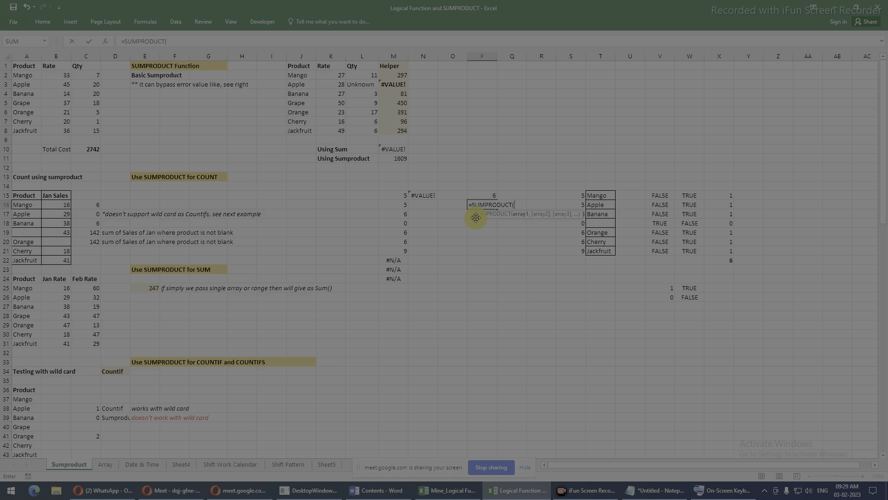
{"action": "type", "text": "--"}
{"action": "key", "text": "BackSpace"}
{"action": "type", "text": "0+("}
{"action": "left_click", "coordinate": [37, 204]}
{"action": "left_click_drag", "start_coordinate": [38, 205], "coordinate": [35, 259]}
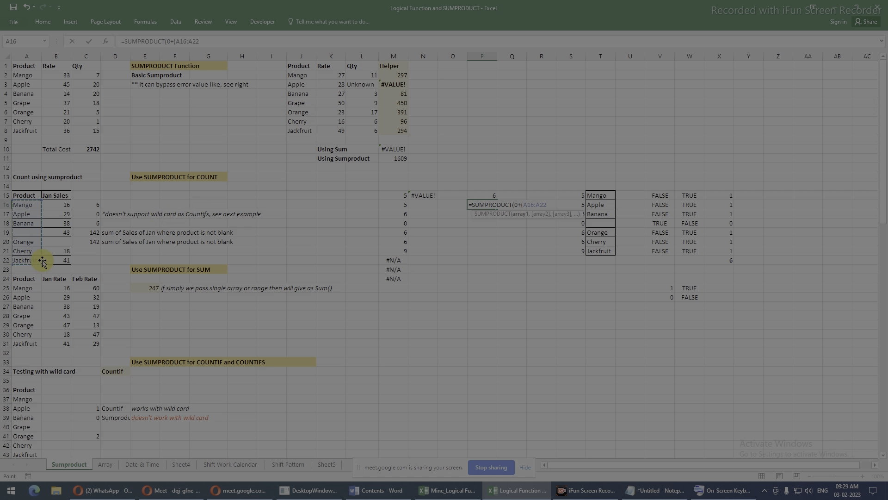
{"action": "type", "text": "="}
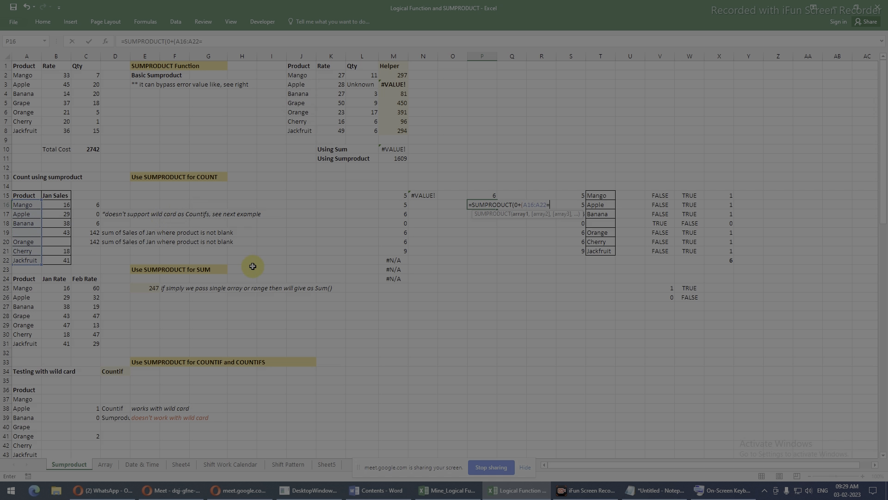
{"action": "type", "text": "\"*\""}
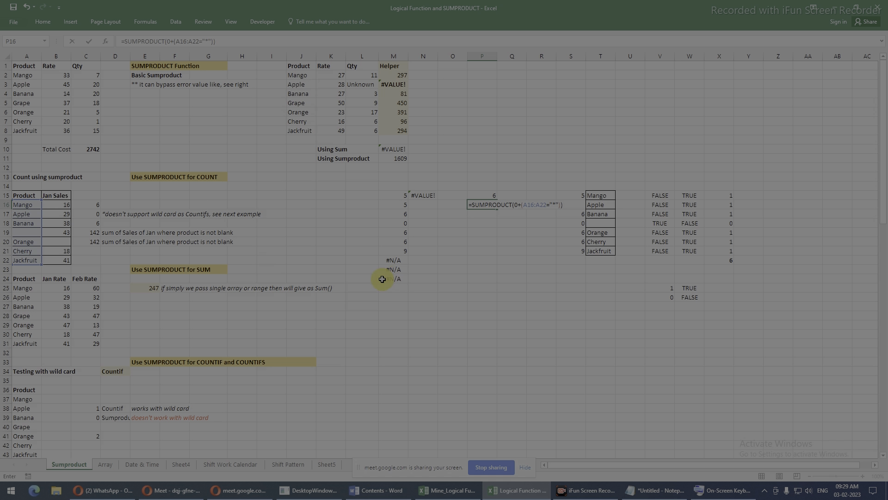
{"action": "left_click_drag", "start_coordinate": [519, 204], "coordinate": [561, 205]}
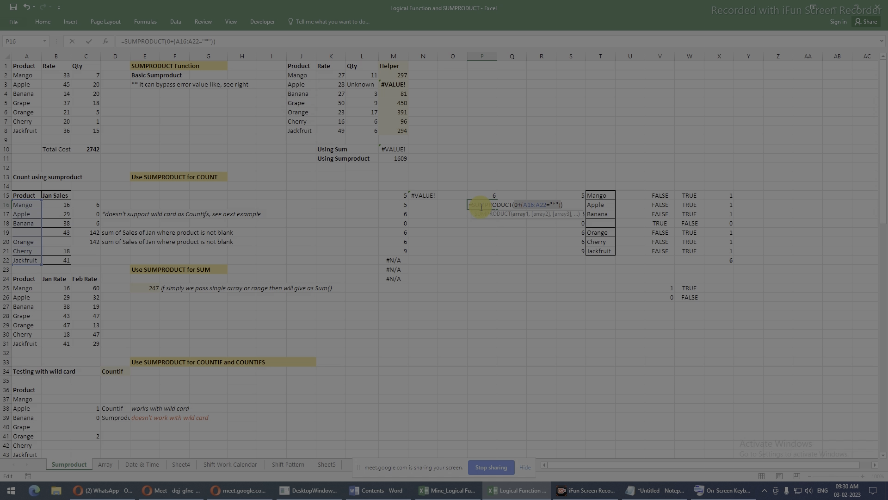
{"action": "key", "text": "Return"}
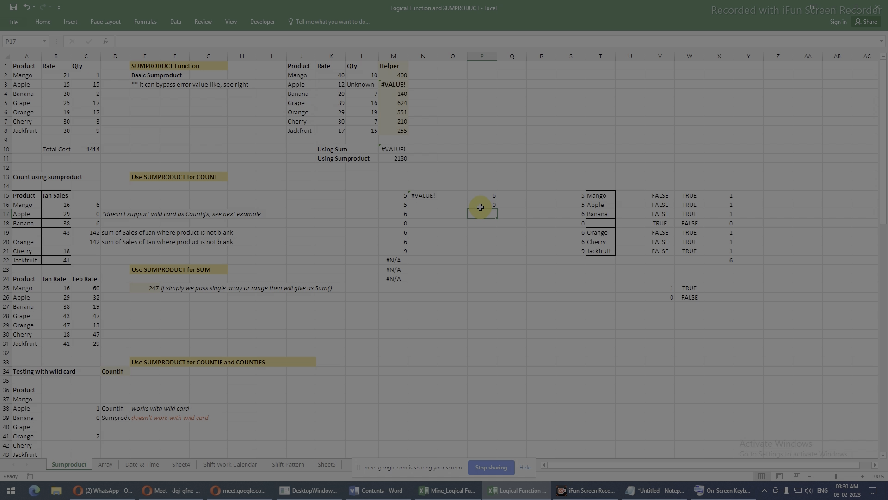
{"action": "left_click", "coordinate": [480, 207]}
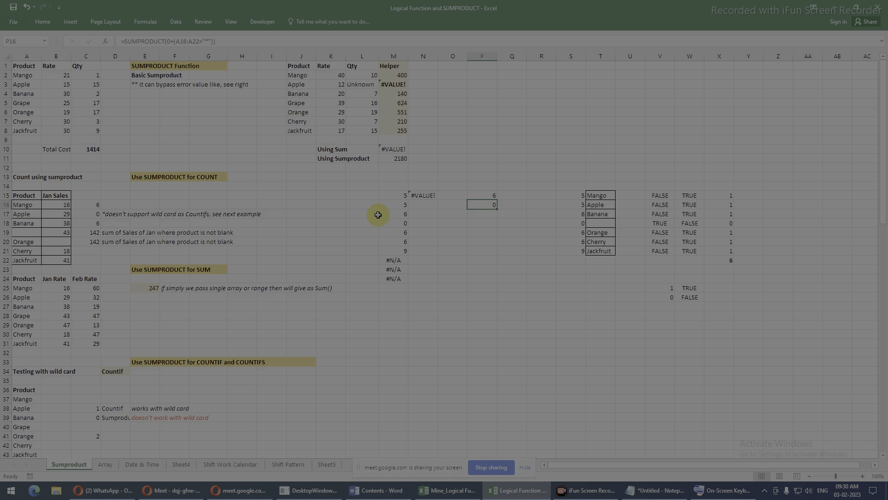
Write a SUMPRODUCT formula in P17 that counts non-blank products with --(A16:A22<>"").
{"action": "left_click", "coordinate": [482, 215]}
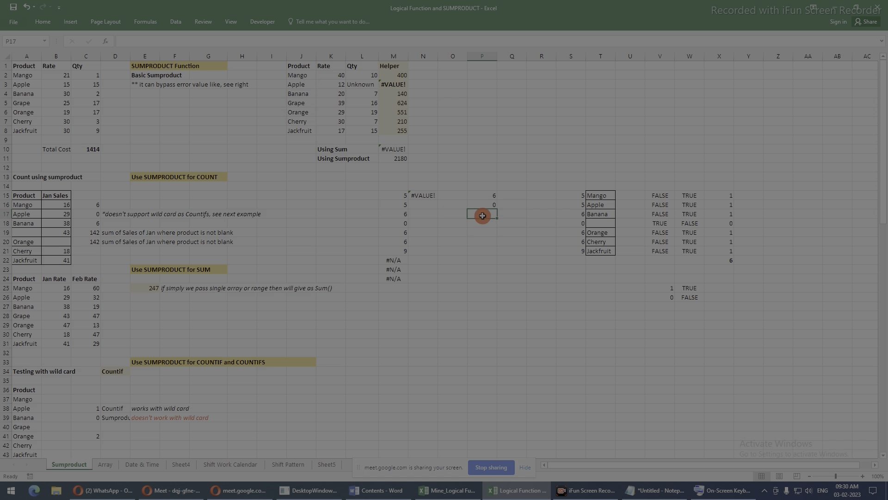
{"action": "type", "text": "=sumpr"}
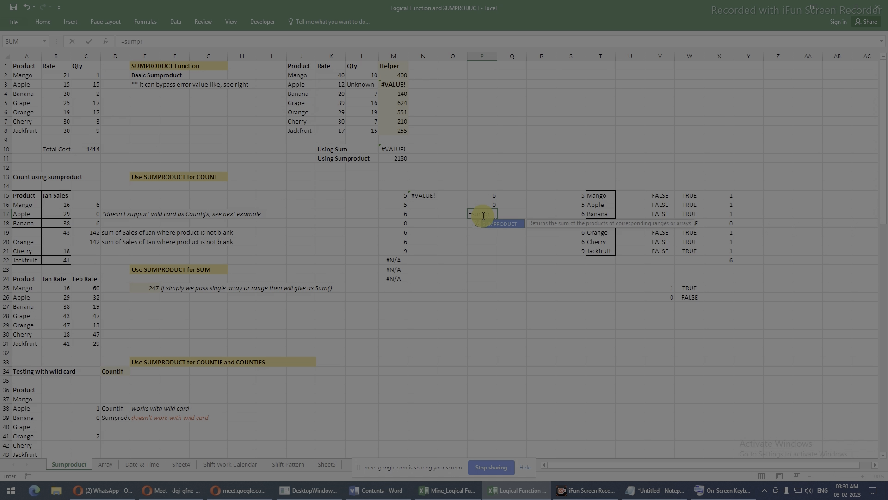
{"action": "type", "text": "o"}
{"action": "key", "text": "Tab"}
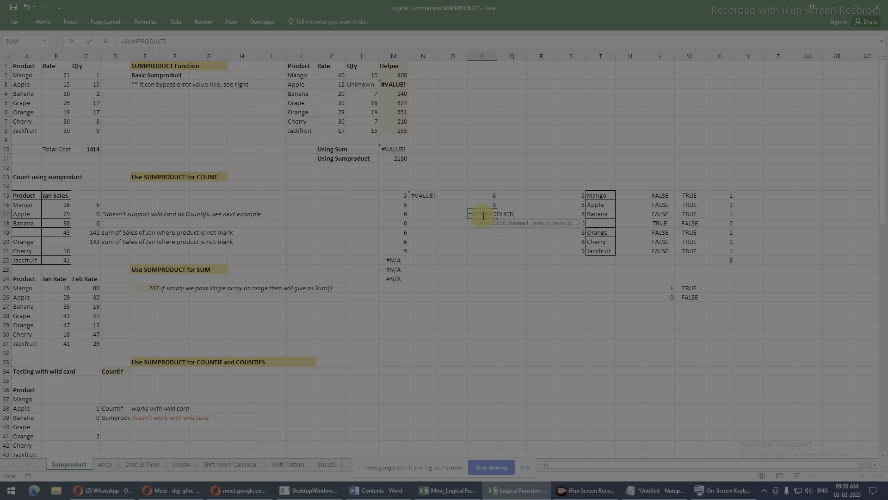
{"action": "type", "text": "--("}
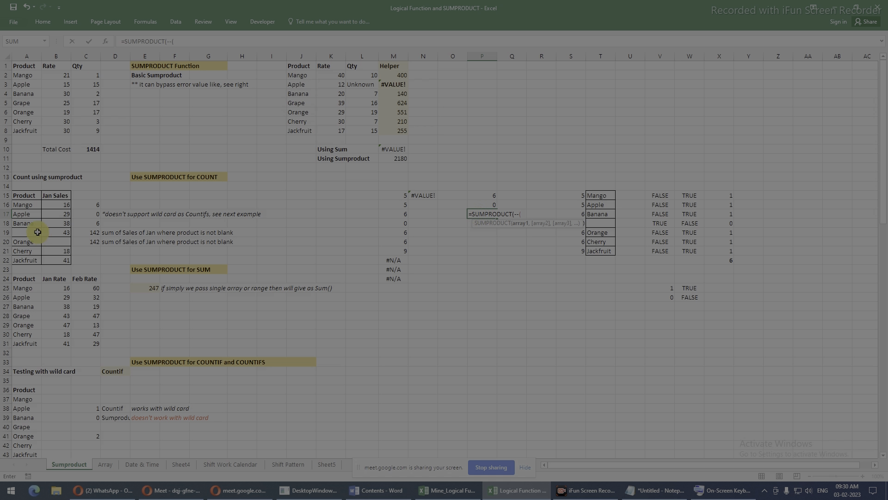
{"action": "left_click_drag", "start_coordinate": [16, 204], "coordinate": [17, 258]}
{"action": "type", "text": "<>\"\""}
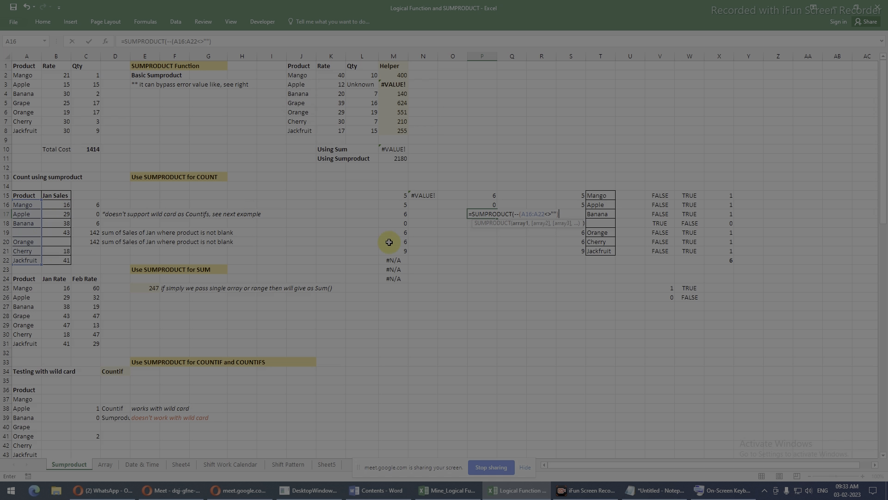
Evaluate the A16:A22<>"" part of the P17 formula in place into logical values.
{"action": "left_click", "coordinate": [552, 215]}
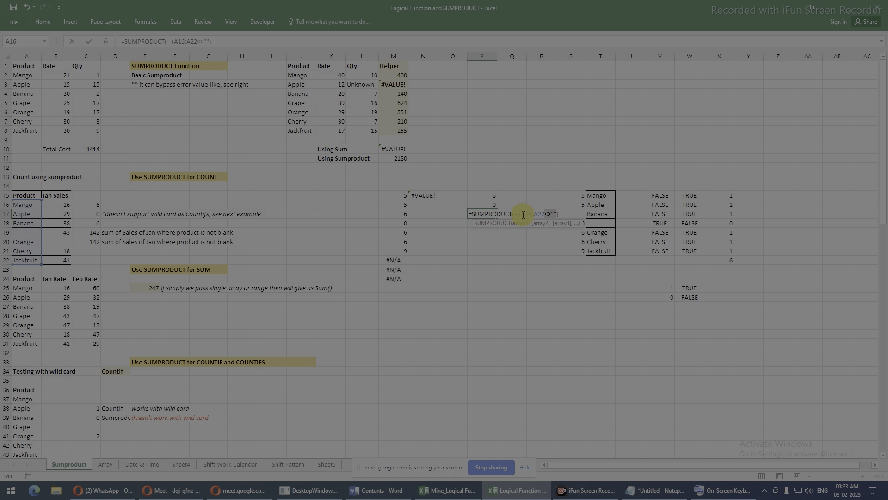
{"action": "left_click_drag", "start_coordinate": [522, 213], "coordinate": [556, 214]}
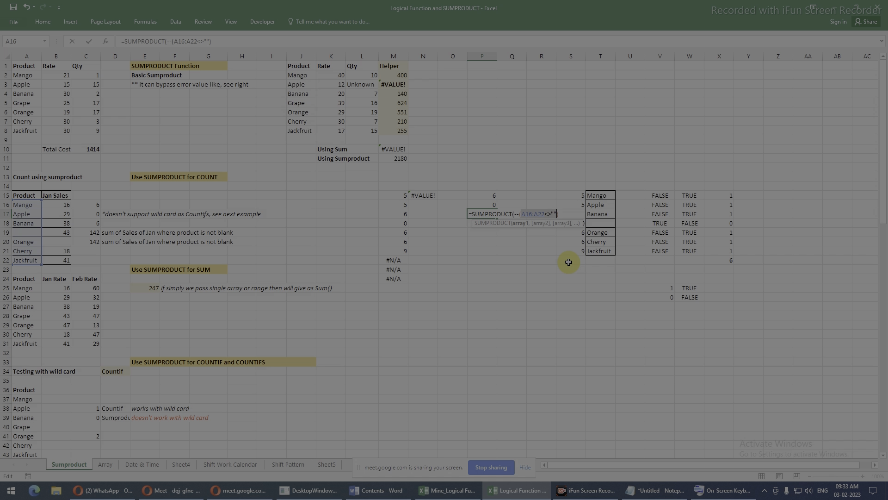
{"action": "key", "text": "F9"}
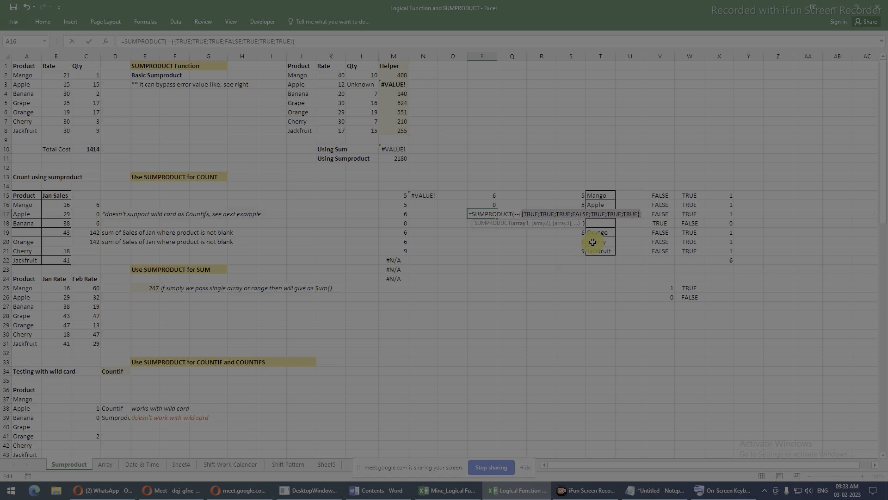
Evaluate the A16:A22<>"" condition and its double-negated form within the P17 formula, restoring it in between, and cancel the edit.
{"action": "key", "text": "ctrl+z"}
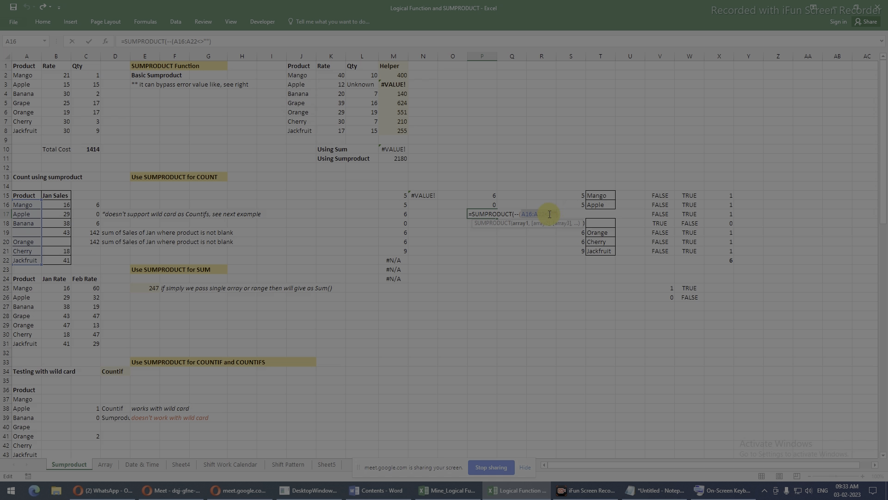
{"action": "left_click_drag", "start_coordinate": [554, 214], "coordinate": [557, 214]}
{"action": "key", "text": "F9"}
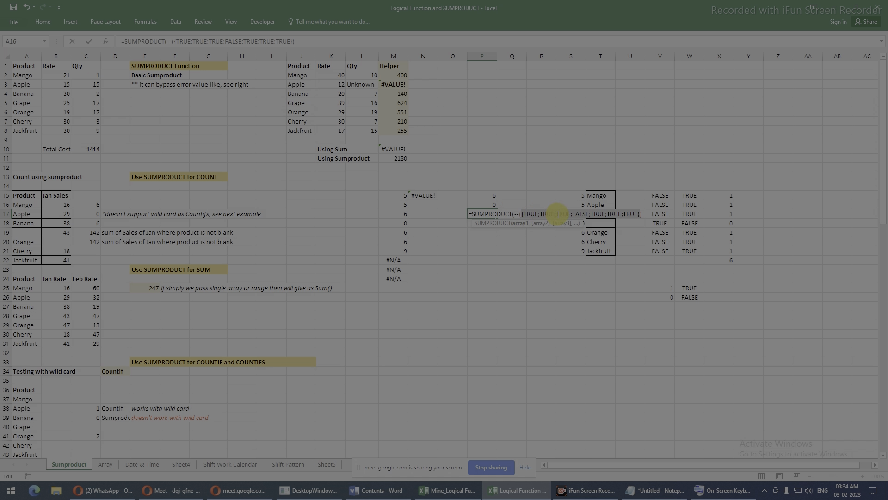
{"action": "key", "text": "ctrl+z"}
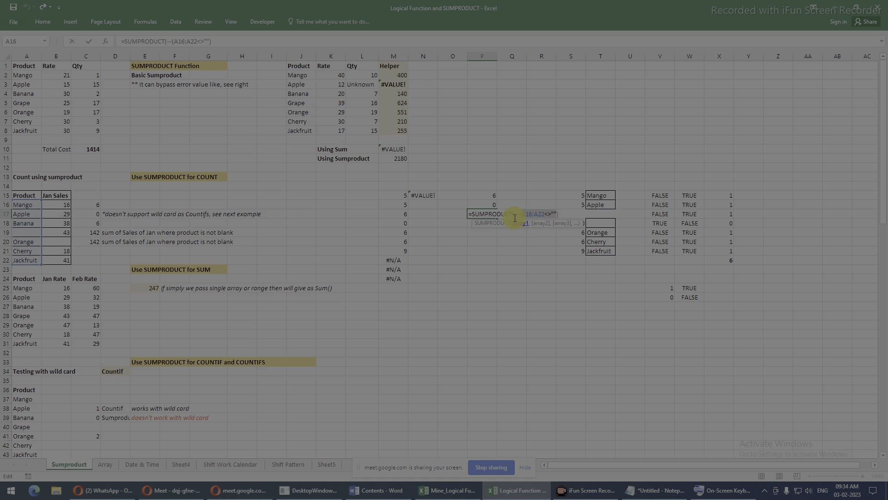
{"action": "left_click_drag", "start_coordinate": [513, 214], "coordinate": [576, 213]}
{"action": "key", "text": "F9"}
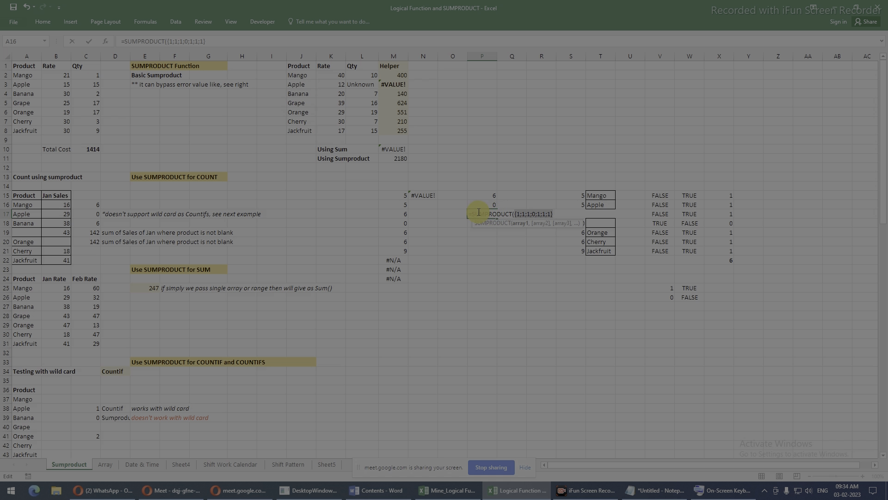
{"action": "key", "text": "Escape"}
Enter =SUMPRODUCT(--(A16:A22<>"")) in P17 to count the non-blank products.
{"action": "type", "text": "=sumproduct("}
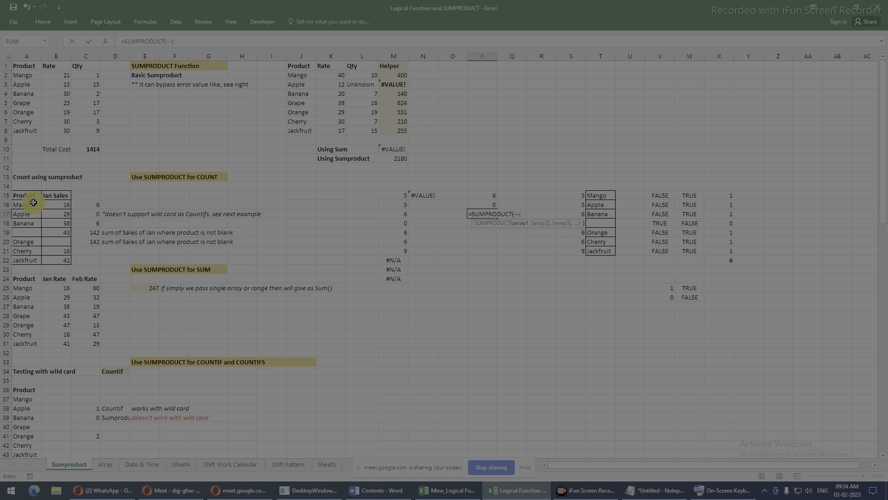
{"action": "left_click_drag", "start_coordinate": [33, 203], "coordinate": [26, 260]}
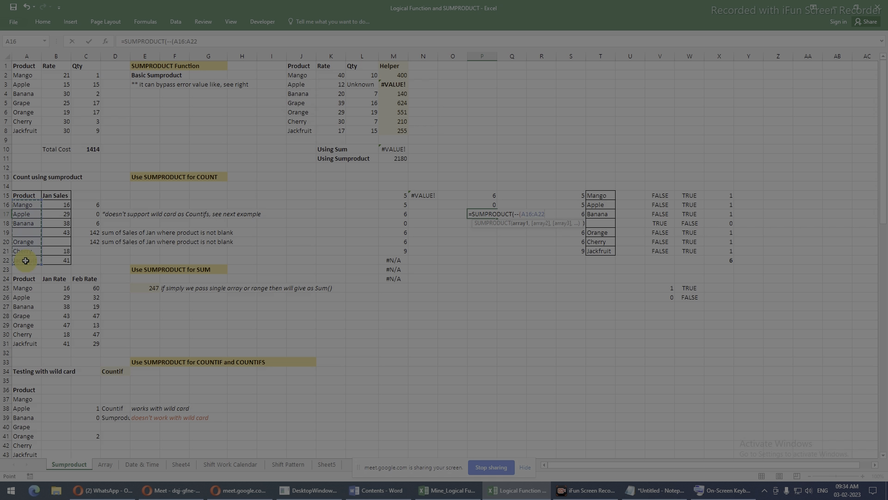
{"action": "type", "text": "<>\"\"))"}
{"action": "key", "text": "Return"}
{"action": "key", "text": "Up"}
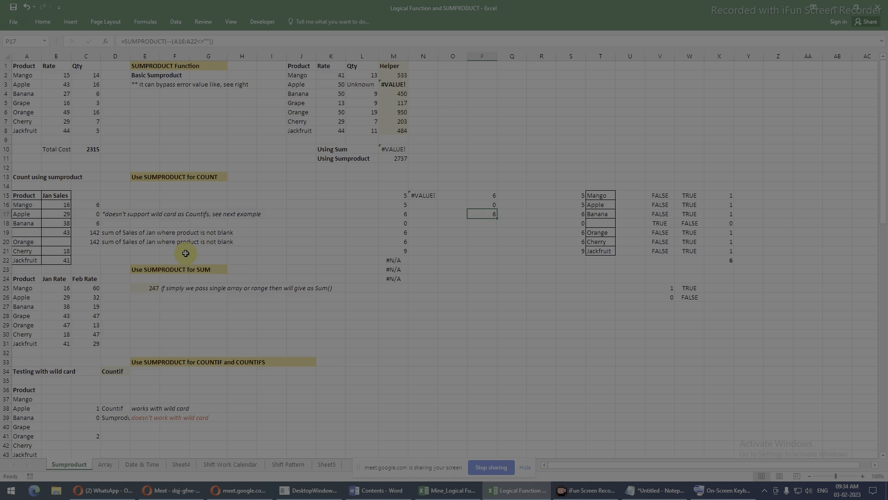
Review the SUMPRODUCT results in P15:P17 and C16:C21 and look over the remaining SUMPRODUCT examples further down the sheet.
{"action": "left_click_drag", "start_coordinate": [471, 199], "coordinate": [470, 212]}
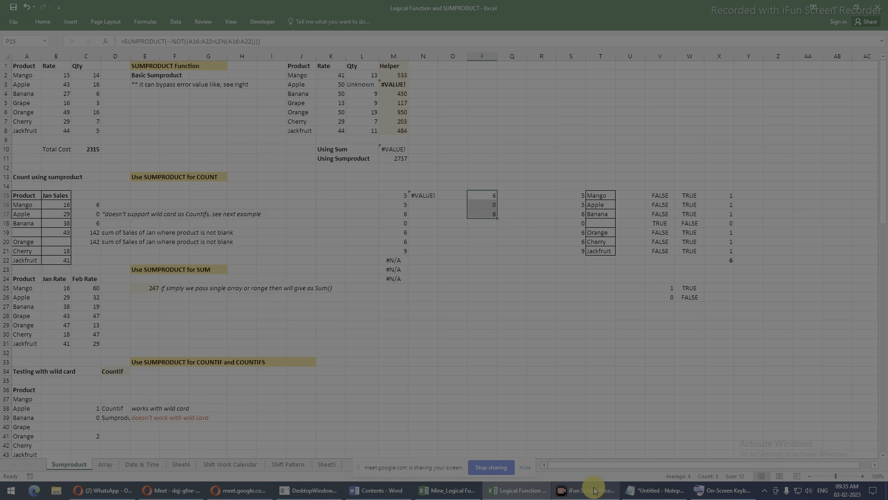
{"action": "left_click_drag", "start_coordinate": [90, 204], "coordinate": [92, 252]}
{"action": "scroll", "coordinate": [92, 253], "scroll_direction": "down", "scroll_amount": 6}
{"action": "scroll", "coordinate": [92, 253], "scroll_direction": "down", "scroll_amount": 18}
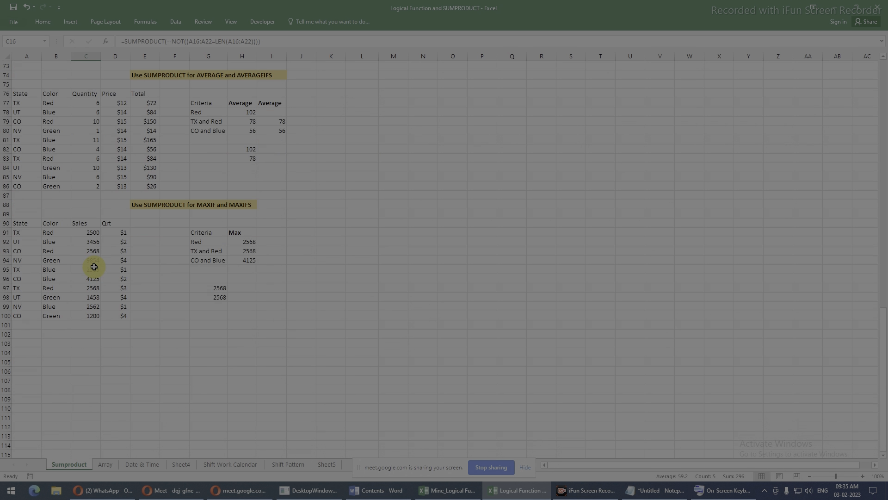
{"action": "scroll", "coordinate": [94, 267], "scroll_direction": "up", "scroll_amount": 20}
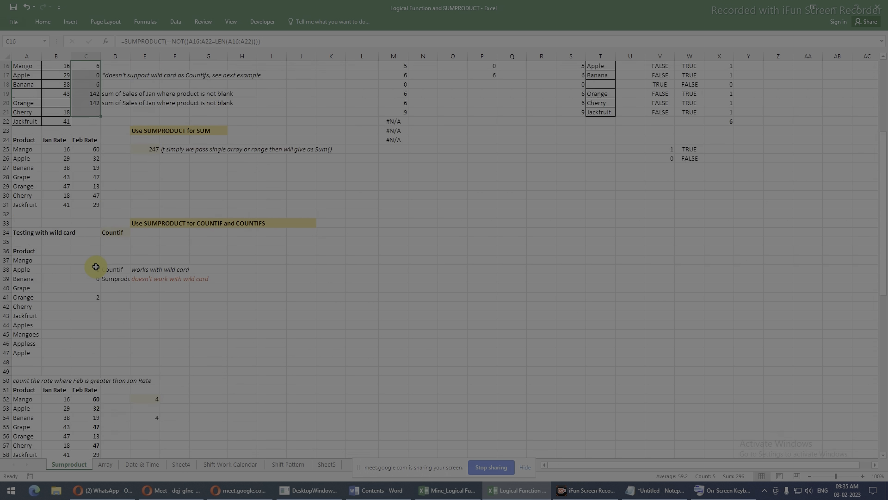
{"action": "scroll", "coordinate": [96, 266], "scroll_direction": "up", "scroll_amount": 3}
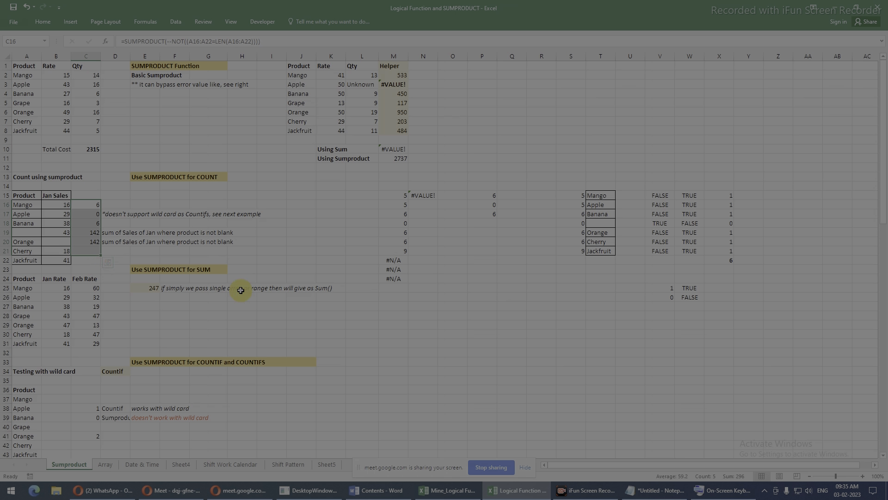
{"action": "left_click", "coordinate": [359, 223]}
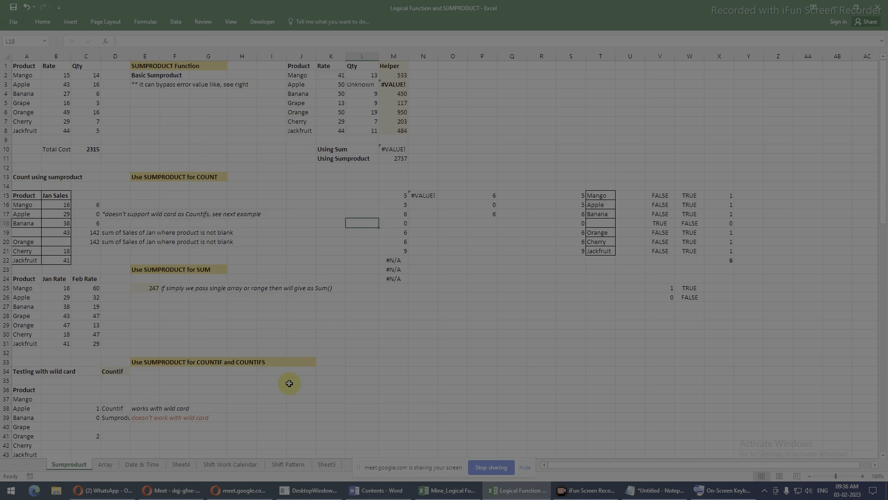
Switch to the Contents document in Word and go over the topics listed under Modules 4, 5 and 6.
{"action": "left_click", "coordinate": [380, 495]}
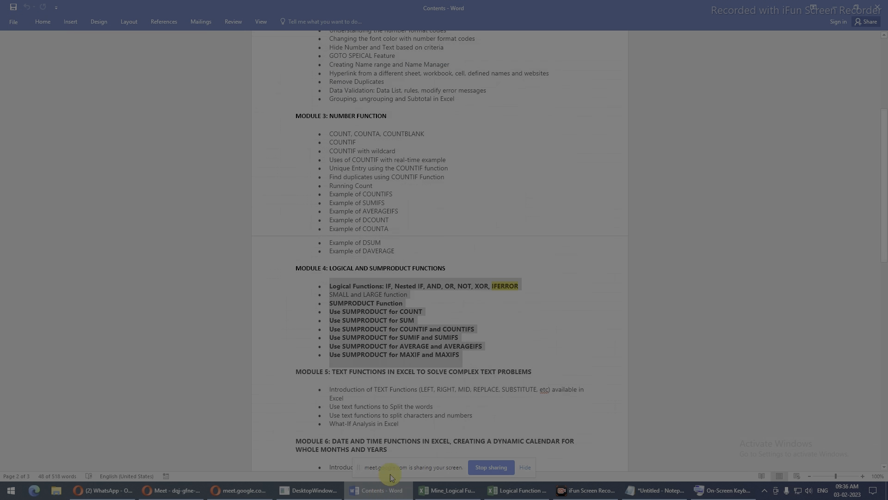
{"action": "scroll", "coordinate": [429, 391], "scroll_direction": "down", "scroll_amount": 5}
{"action": "scroll", "coordinate": [428, 392], "scroll_direction": "down", "scroll_amount": 1}
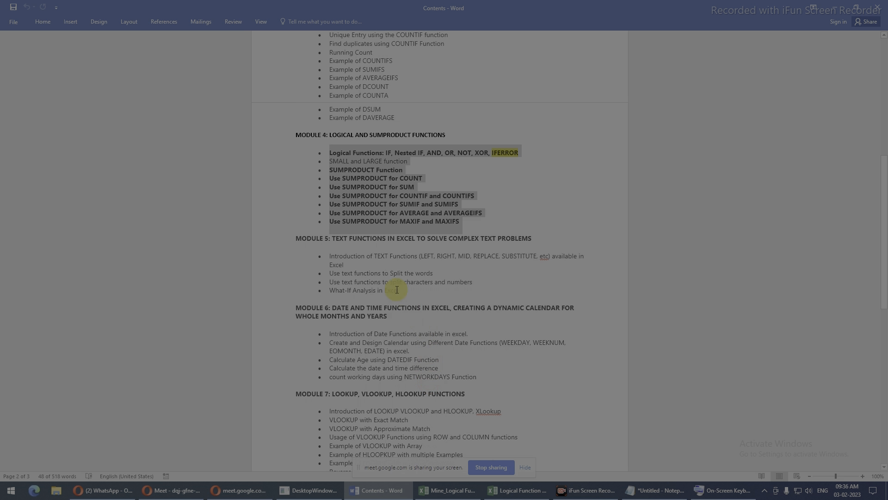
{"action": "left_click_drag", "start_coordinate": [295, 240], "coordinate": [442, 460]}
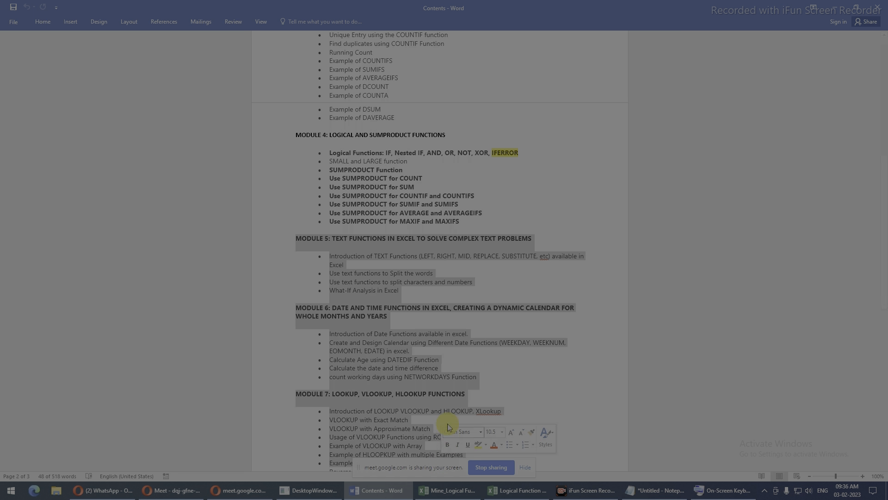
{"action": "left_click", "coordinate": [420, 298]}
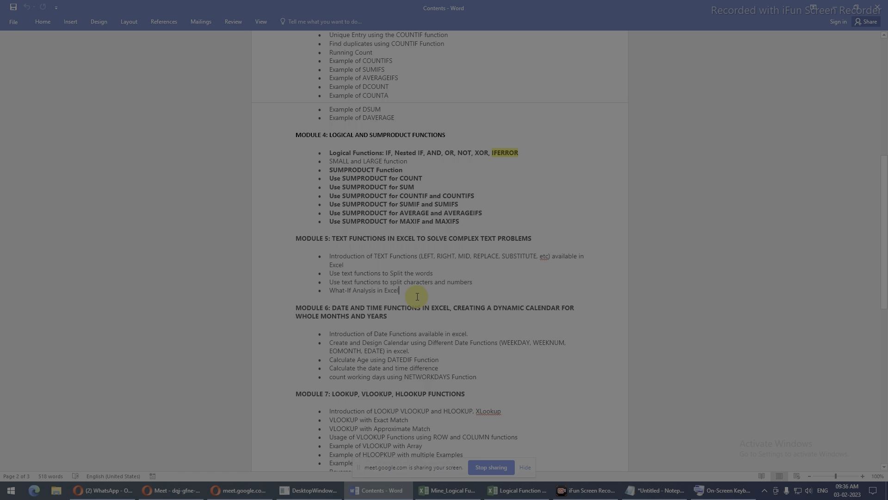
{"action": "left_click_drag", "start_coordinate": [478, 377], "coordinate": [300, 244]}
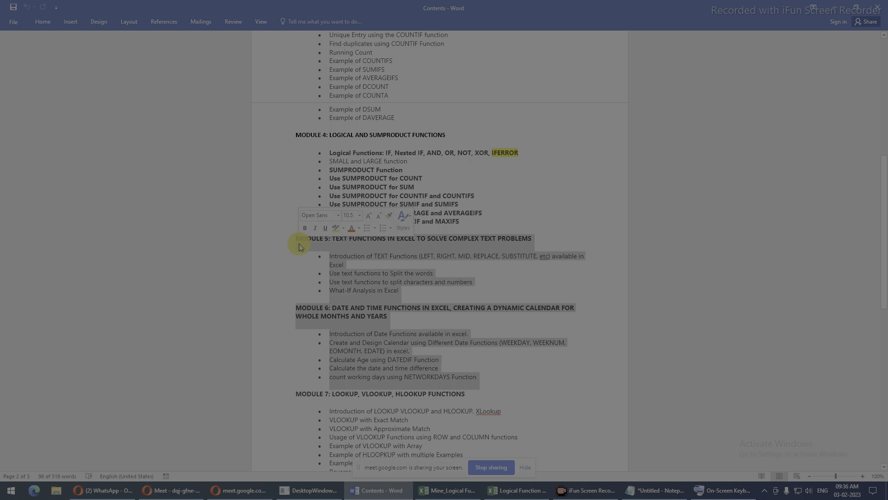
{"action": "scroll", "coordinate": [362, 298], "scroll_direction": "down", "scroll_amount": 2}
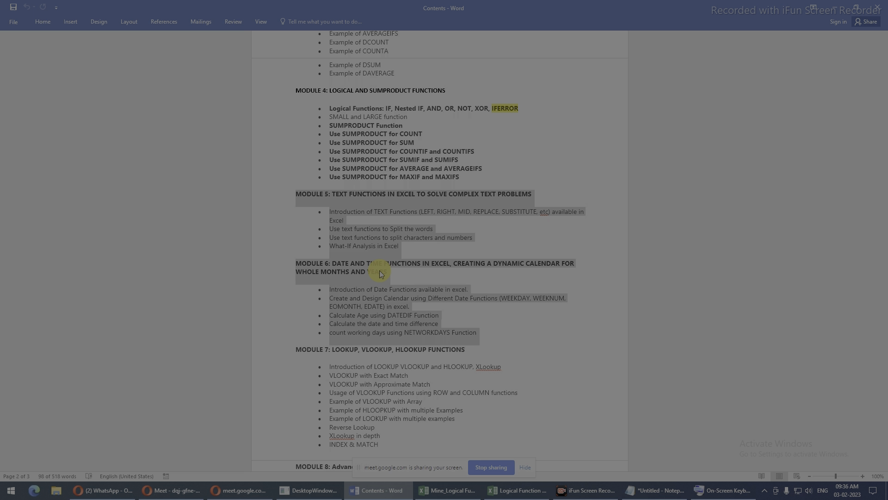
{"action": "scroll", "coordinate": [380, 273], "scroll_direction": "down", "scroll_amount": 2}
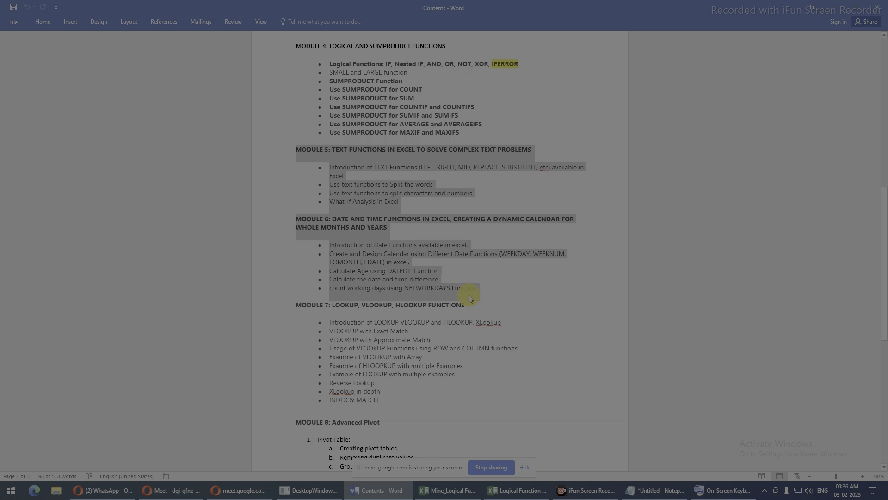
{"action": "left_click_drag", "start_coordinate": [462, 133], "coordinate": [296, 65]}
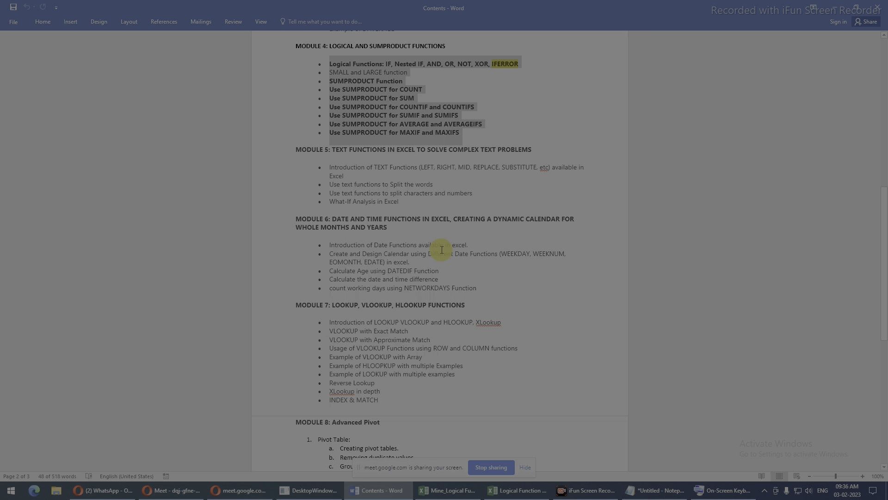
{"action": "left_click_drag", "start_coordinate": [479, 291], "coordinate": [284, 146]}
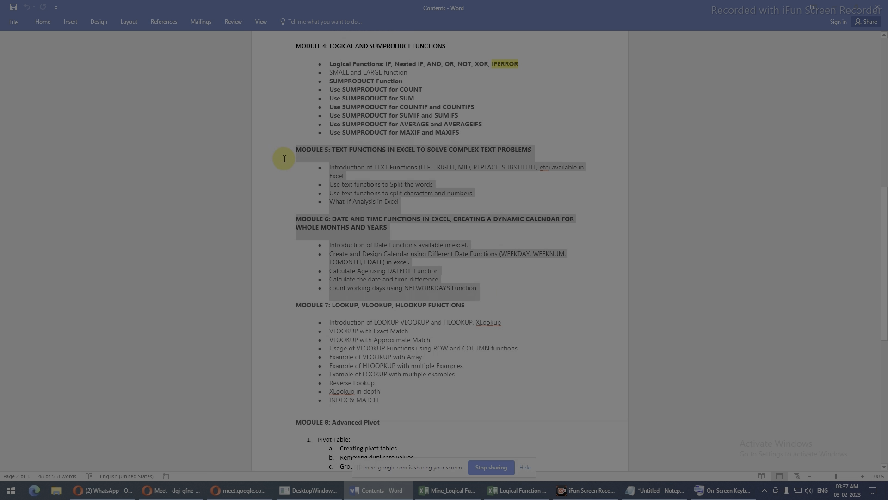
Examine the lookup topics of Module 7 and the Advanced Pivot topics of Module 8, and return to the earlier modules.
{"action": "scroll", "coordinate": [348, 239], "scroll_direction": "down", "scroll_amount": 1}
{"action": "scroll", "coordinate": [348, 240], "scroll_direction": "down", "scroll_amount": 2}
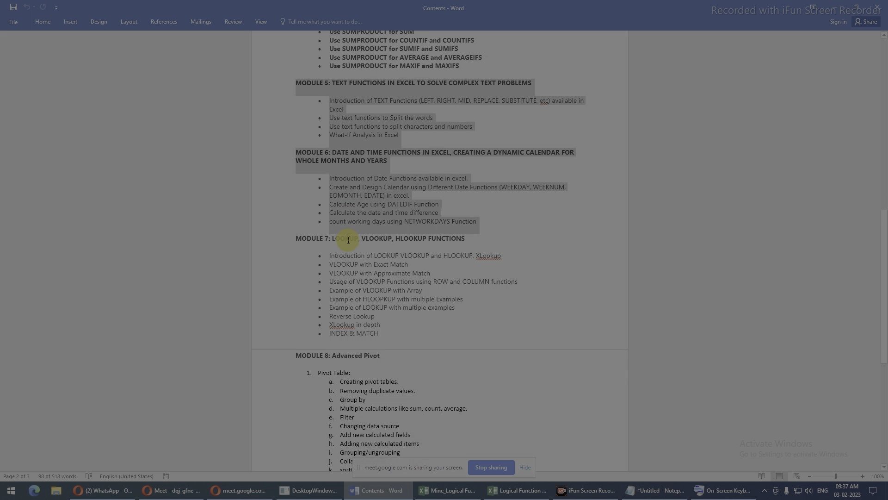
{"action": "left_click_drag", "start_coordinate": [393, 333], "coordinate": [284, 252]}
{"action": "scroll", "coordinate": [307, 326], "scroll_direction": "down", "scroll_amount": 3}
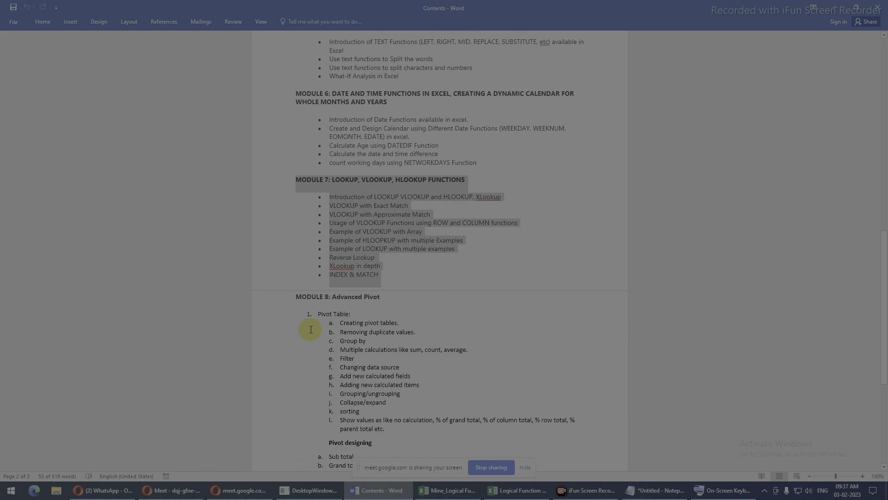
{"action": "left_click_drag", "start_coordinate": [292, 290], "coordinate": [367, 440]}
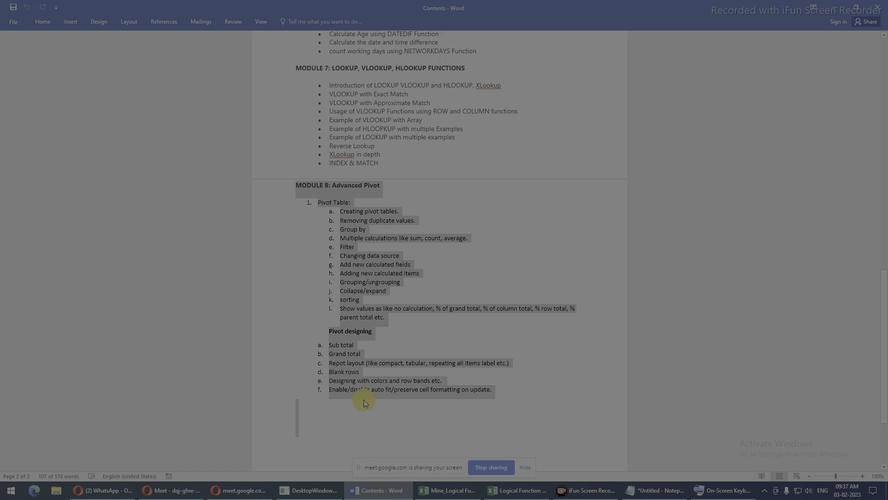
{"action": "scroll", "coordinate": [365, 397], "scroll_direction": "up", "scroll_amount": 9}
{"action": "scroll", "coordinate": [366, 398], "scroll_direction": "up", "scroll_amount": 13}
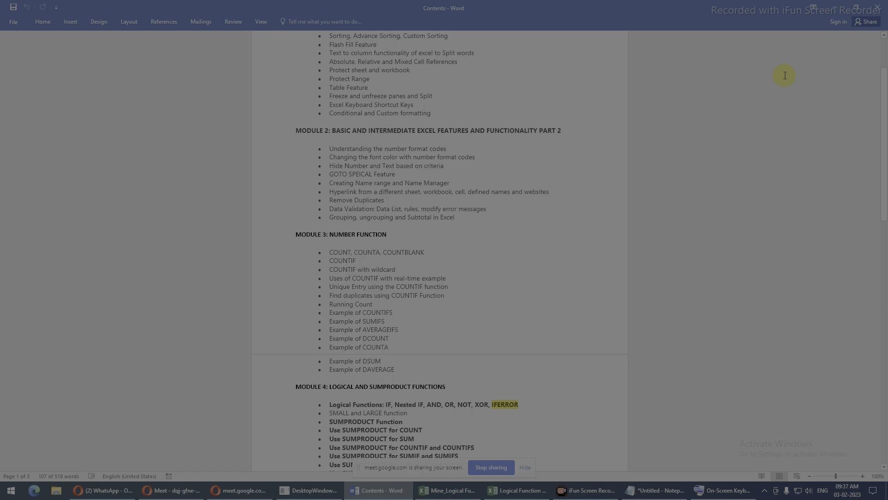
Reduce the Contents document to a smaller window, switch back to the Logical Function and SUMPRODUCT workbook in Excel and save it.
{"action": "left_click", "coordinate": [855, 8]}
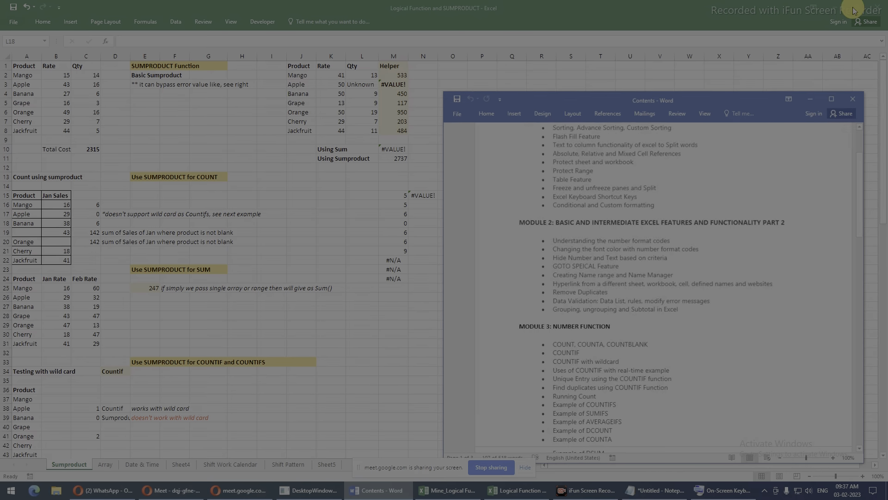
{"action": "scroll", "coordinate": [586, 413], "scroll_direction": "down", "scroll_amount": 14}
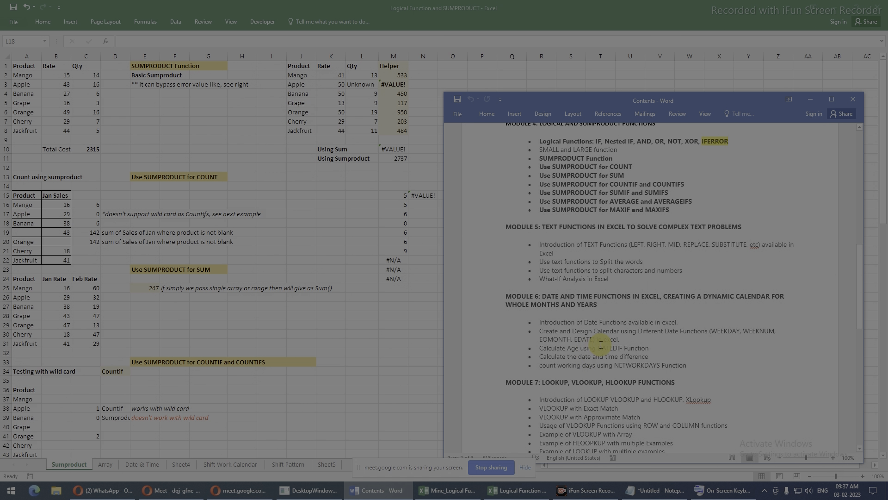
{"action": "left_click", "coordinate": [333, 231]}
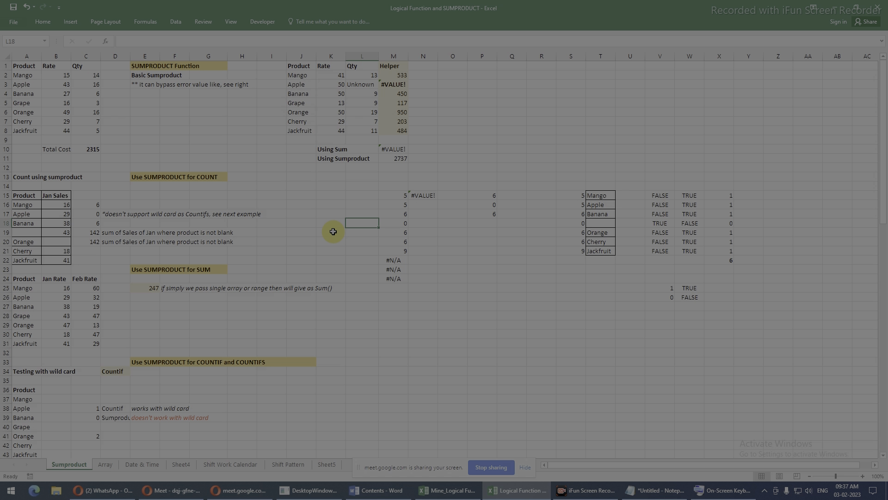
{"action": "left_click", "coordinate": [13, 9]}
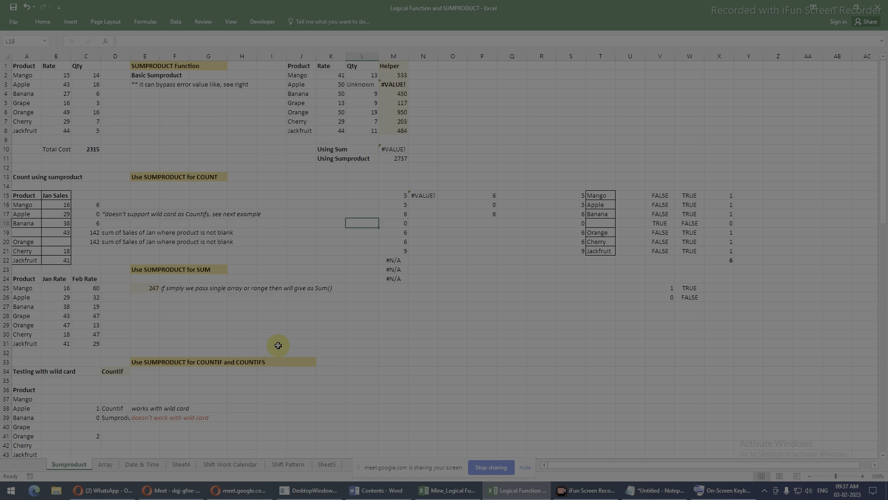